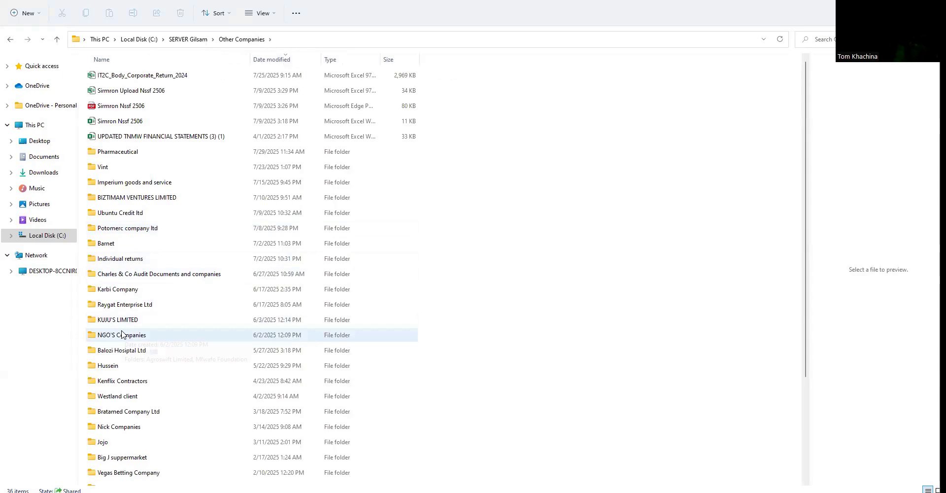
Step: Open the Payroll subfolder inside the Vint company folder
left_click(114, 168)
double_click(114, 168)
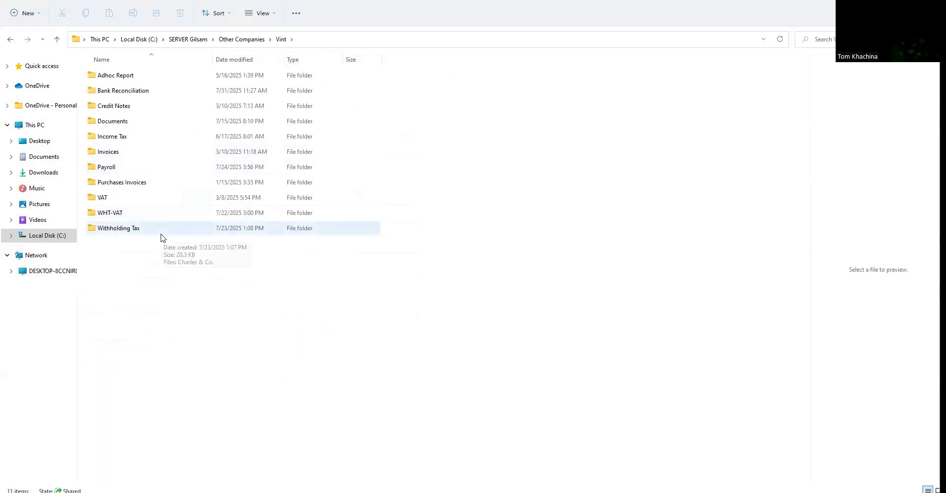
left_click(119, 170)
double_click(119, 170)
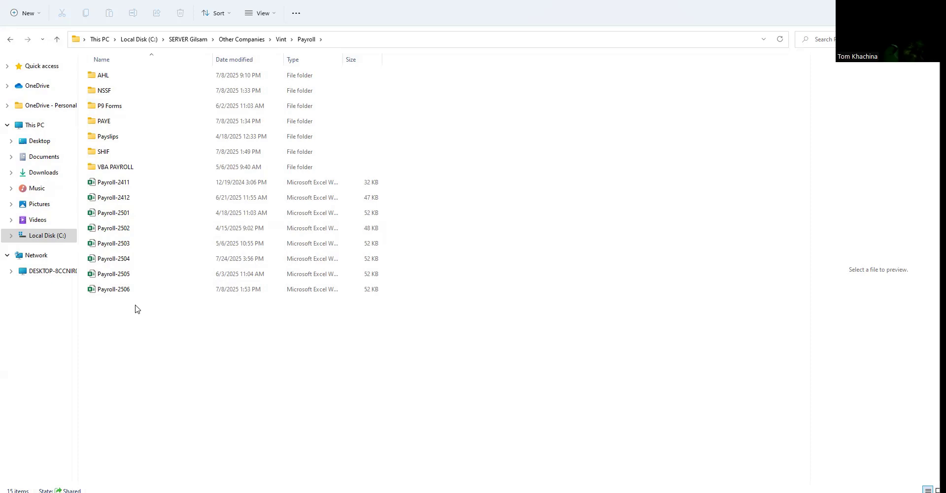
Step: Create a new Microsoft Excel worksheet in the Payroll folder and name it Tra
right_click(130, 336)
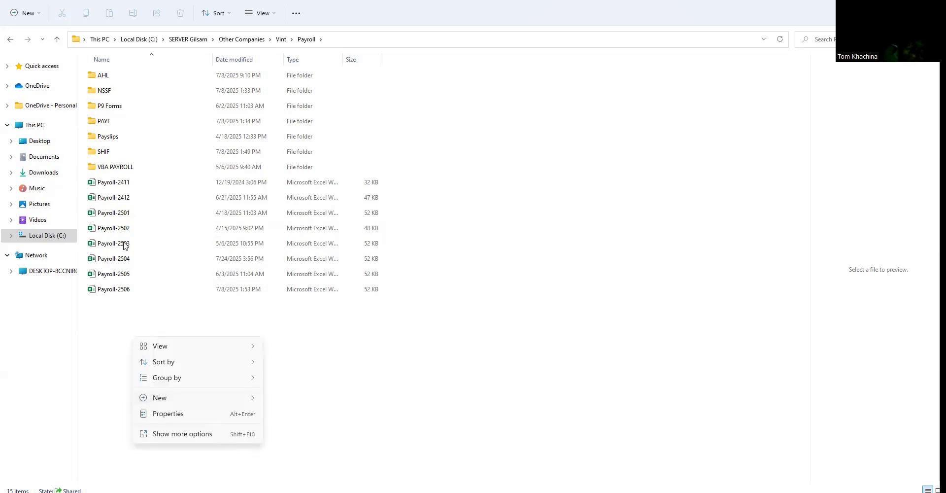
mouse_move(176, 404)
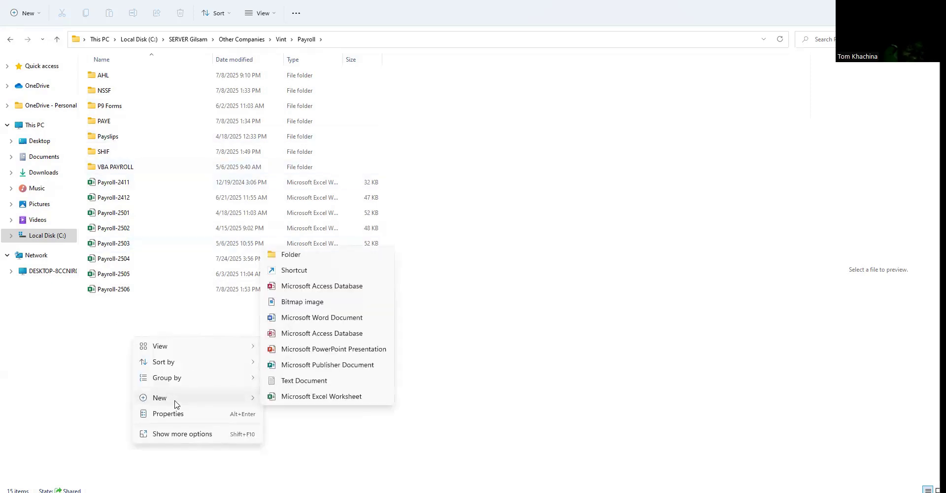
left_click(309, 405)
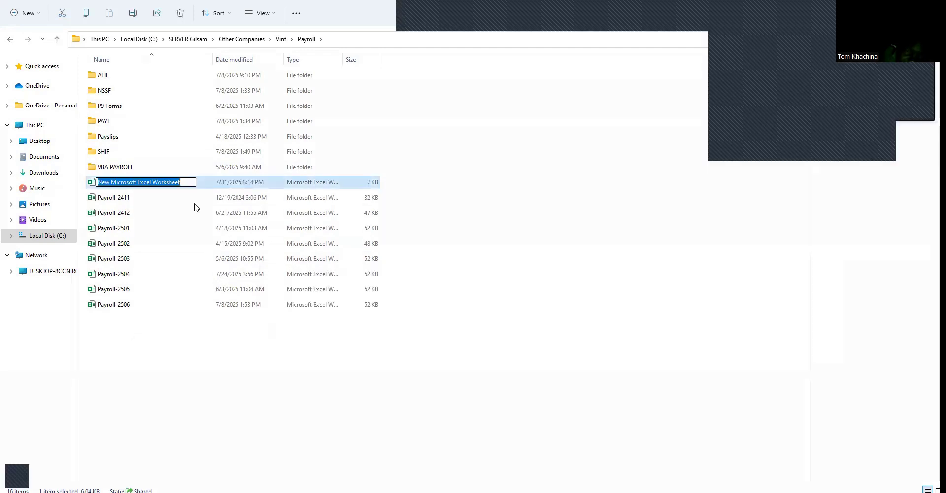
type("Tran")
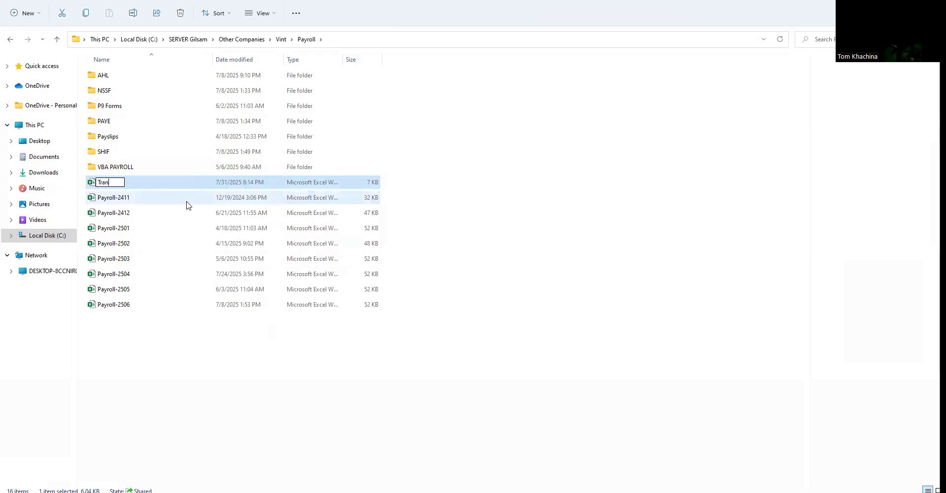
key("BackSpace")
key("n")
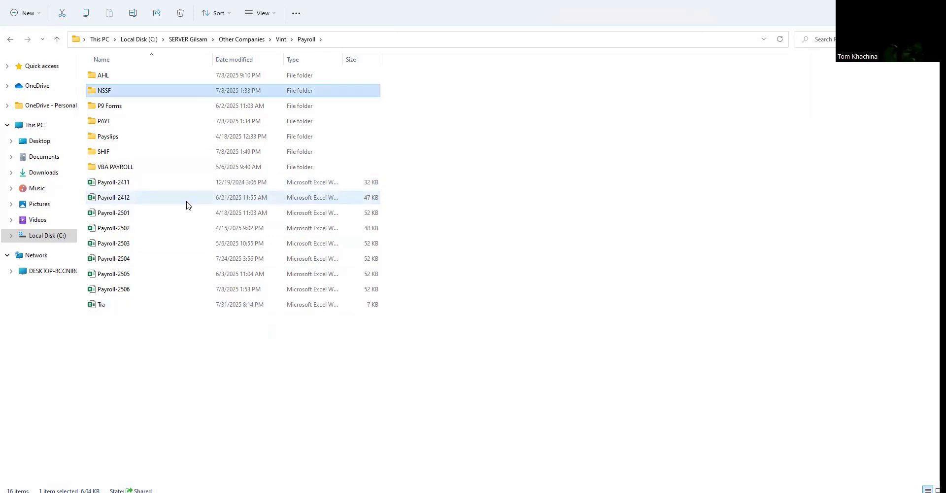
Step: Rename the Tra workbook to "Training purpose" and open it
left_click(107, 306)
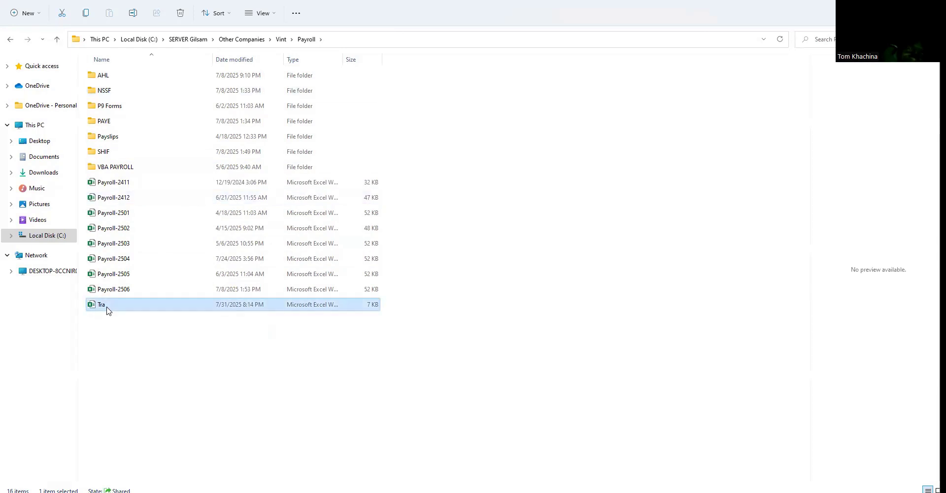
right_click(107, 308)
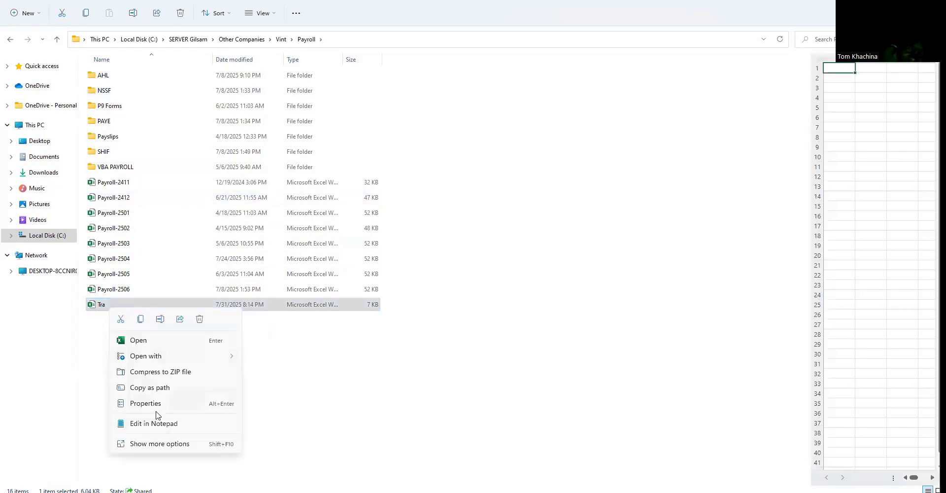
left_click(160, 319)
left_click(114, 305)
type("in")
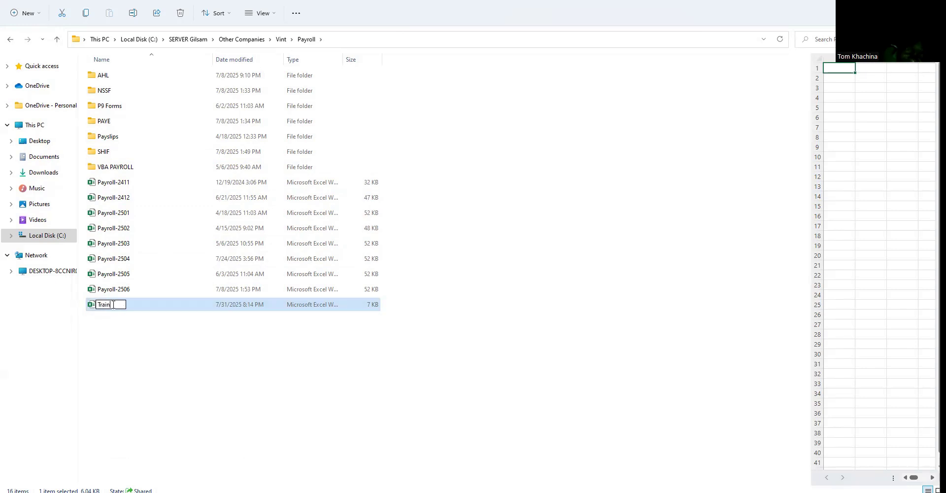
type("ing purpose")
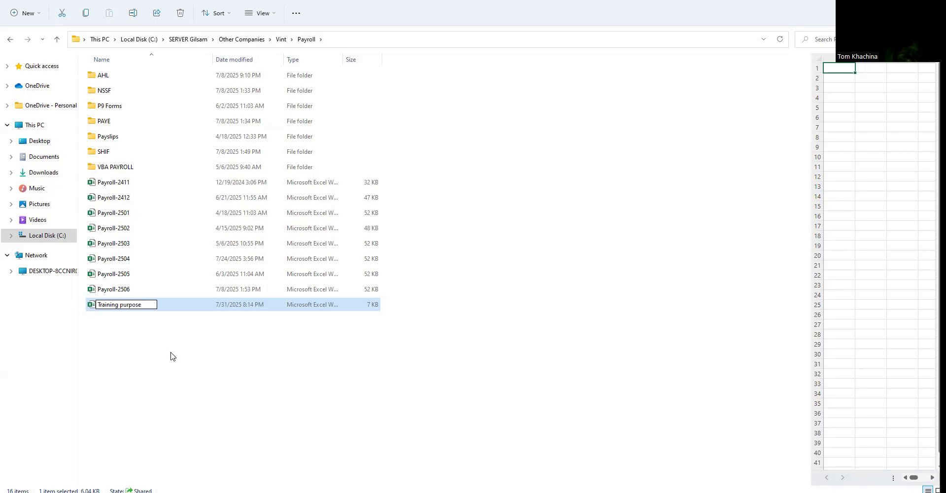
left_click(151, 311)
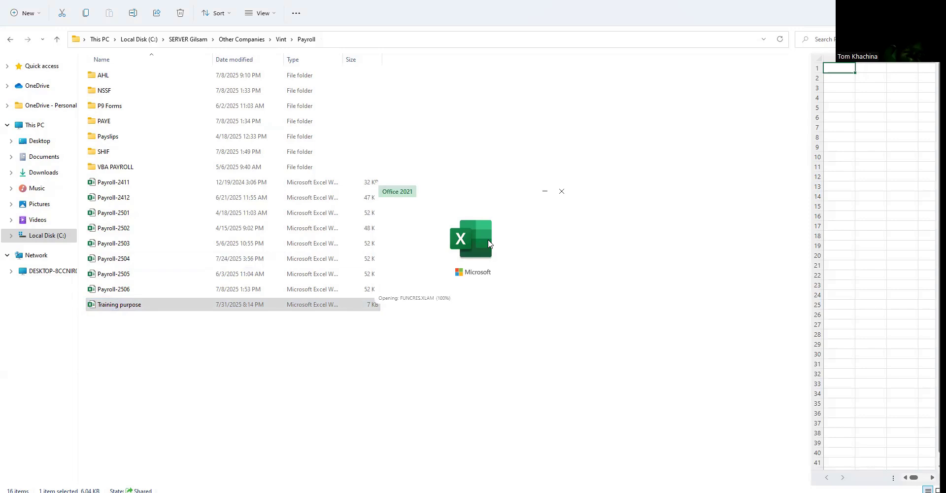
Step: Enter the column headers PNO, NAME and BASIC PAY in cells C5 through E5
left_click(116, 214)
left_click(90, 201)
left_click(86, 211)
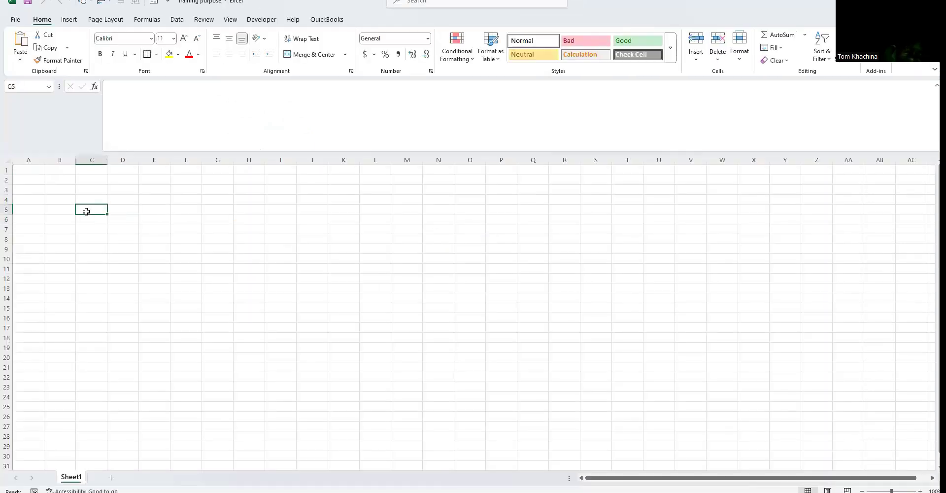
type("PNO")
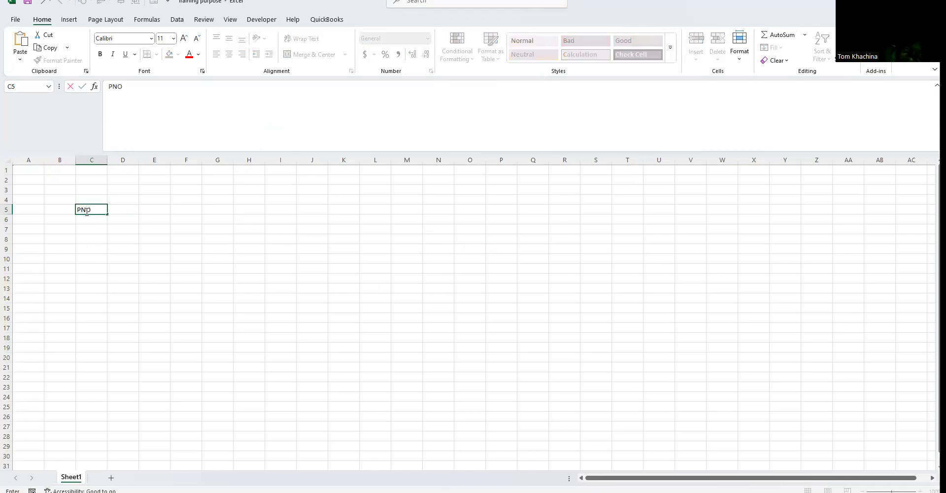
left_click(131, 213)
type("NAME")
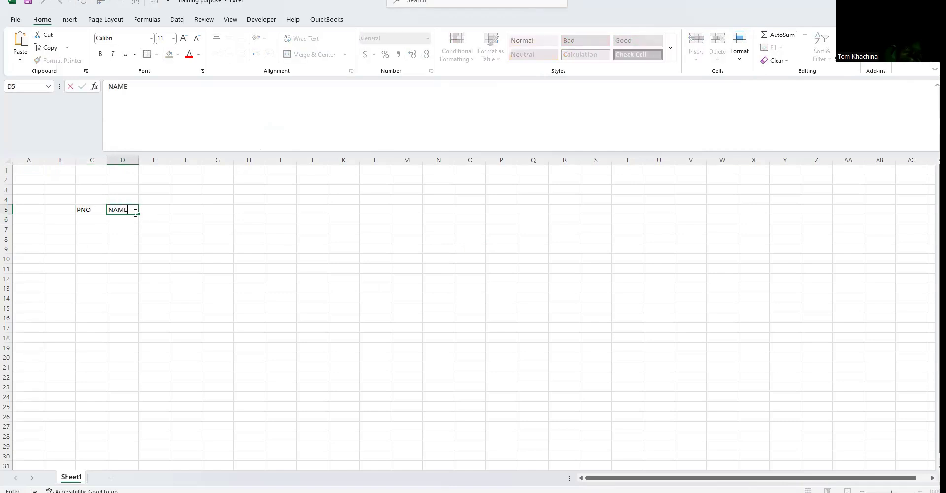
left_click(156, 209)
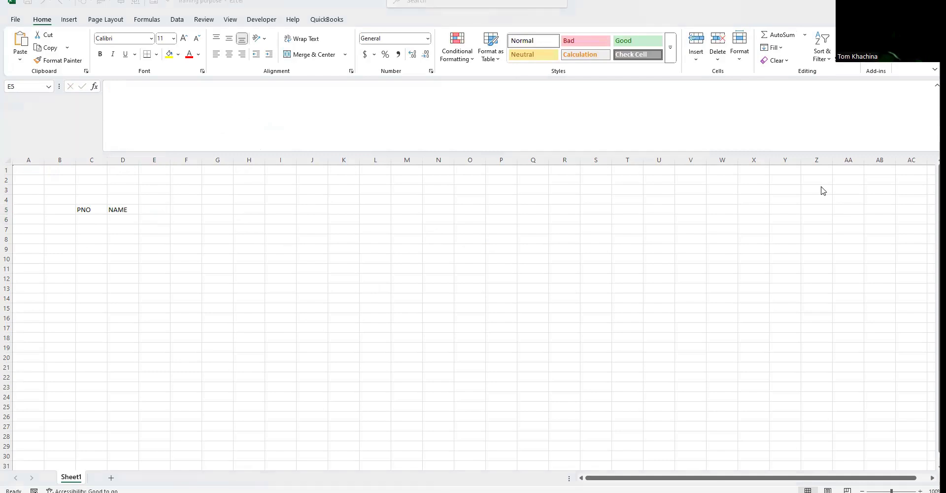
left_click(152, 210)
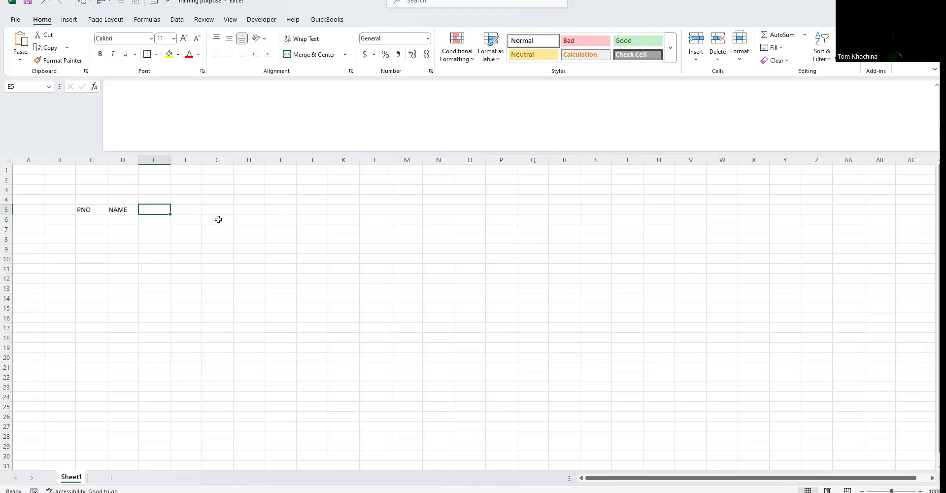
type("BASIC PAY")
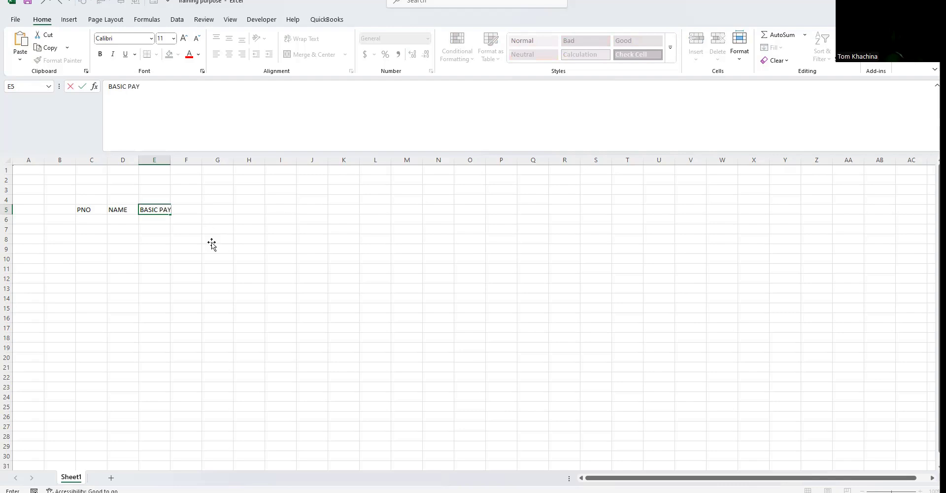
Step: Widen columns E, F and G to make room for the payroll headers
left_click(212, 239)
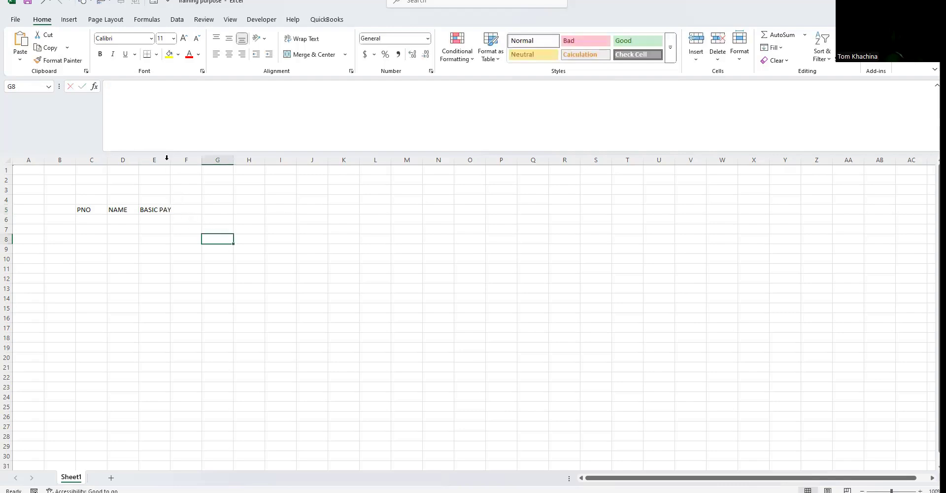
left_click_drag(171, 160, 293, 161)
left_click(169, 209)
left_click(334, 201)
left_click_drag(225, 207, 276, 211)
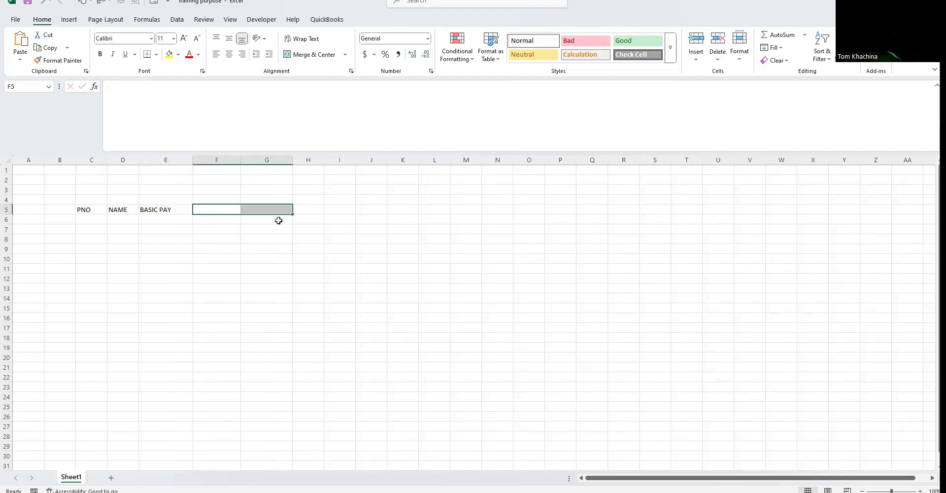
Step: Enter the header "Transport allowance" in cell F5, after the basic pay column
left_click(222, 206)
double_click(222, 207)
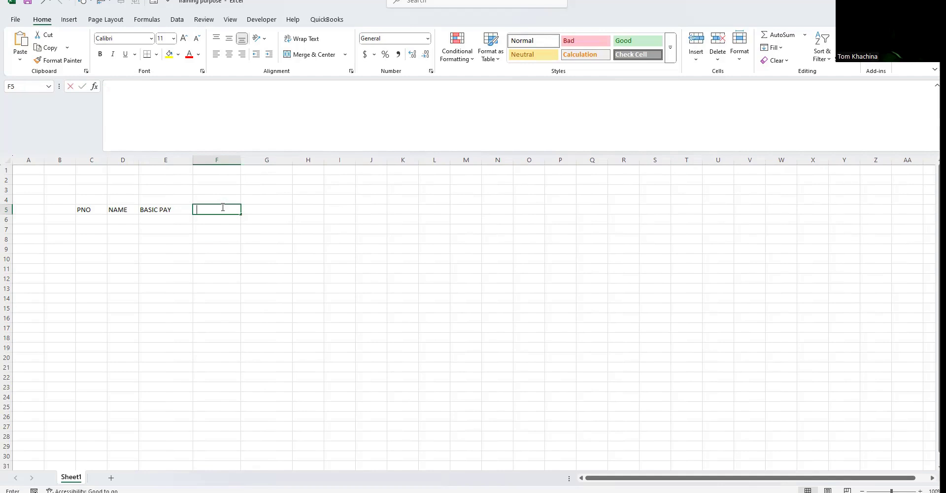
type("HOU")
key("BackSpace")
key("BackSpace")
key("BackSpace")
type("Tran")
type("spi")
key("BackSpace")
type("ort all")
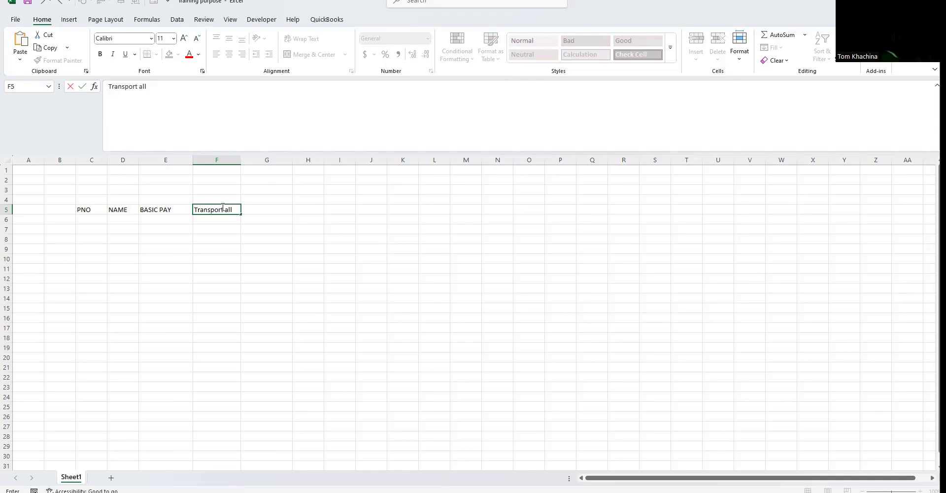
type("owance")
Step: Widen column F to fit the Transport allowance header
left_click(252, 258)
left_click_drag(240, 160, 256, 160)
left_click(288, 199)
left_click(230, 209)
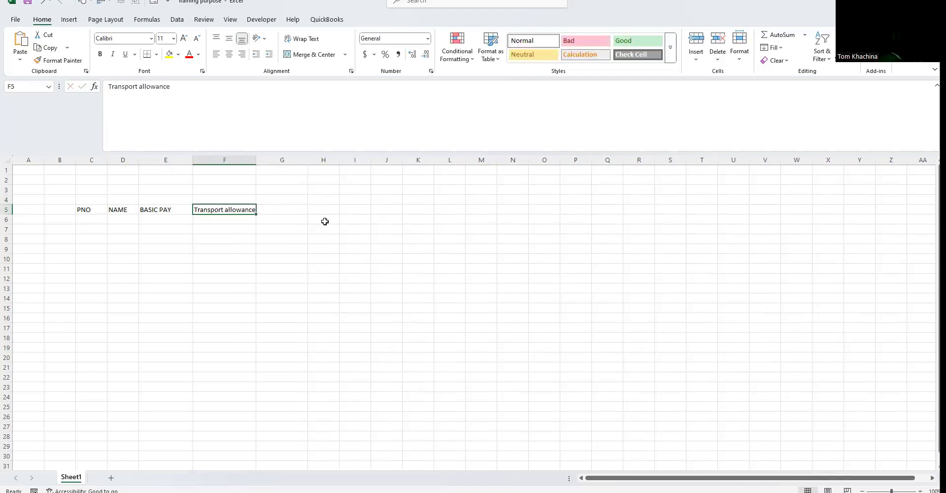
Step: Enter the header "Gross Pay" in cell G5 and widen column F a little more
left_click(282, 219)
left_click(283, 211)
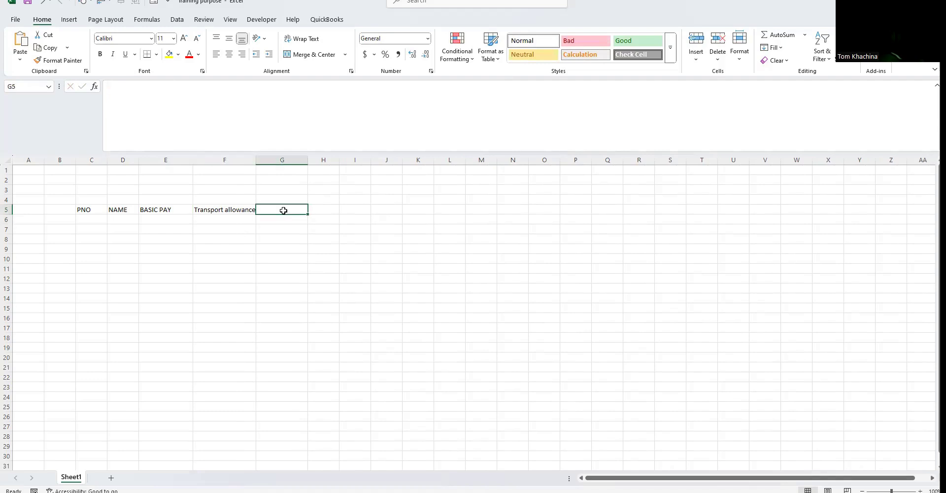
type("Gr")
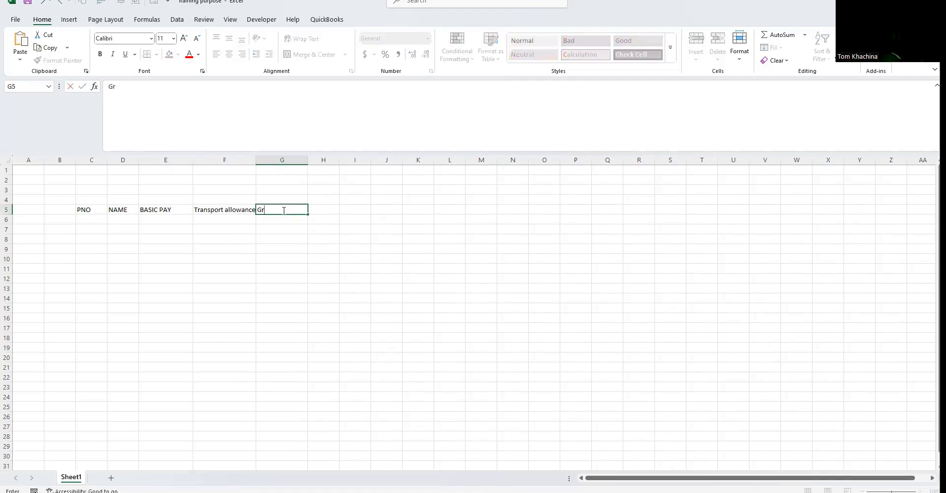
type("oss Pay")
left_click(283, 229)
left_click_drag(256, 160, 267, 161)
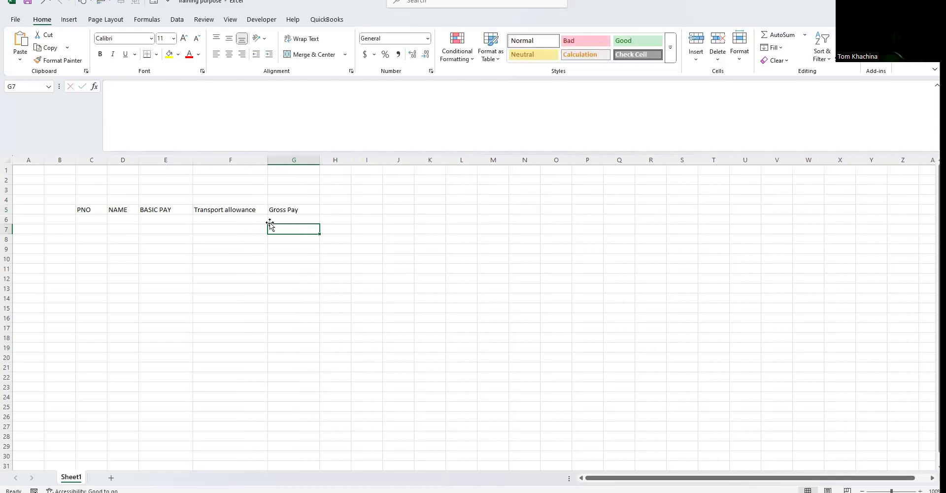
Step: Enter the formula =E6+F6 in cell G6 to add basic pay and transport allowance
left_click(290, 218)
type("=")
left_click(162, 219)
type("+")
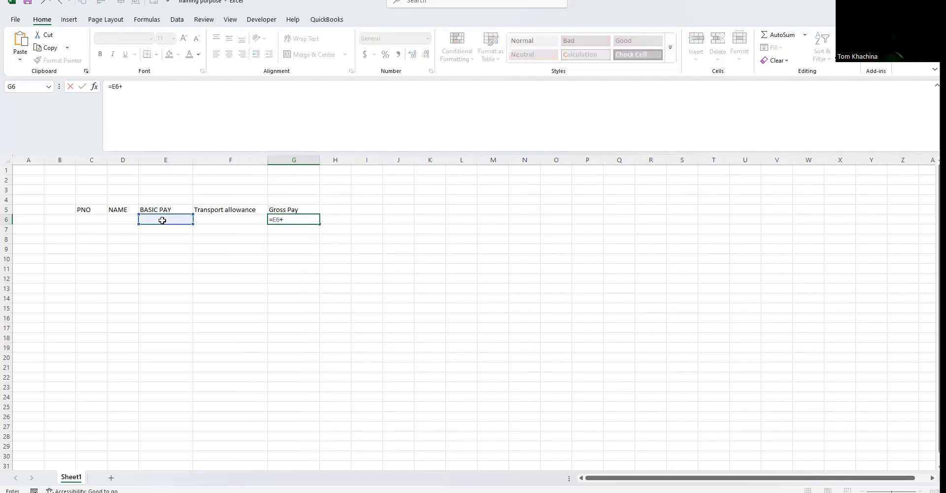
left_click(223, 220)
key("Return")
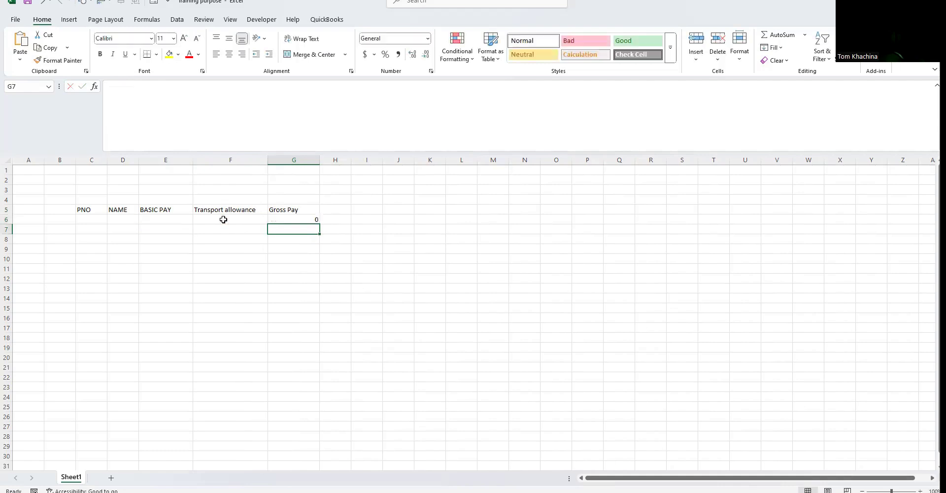
left_click(297, 220)
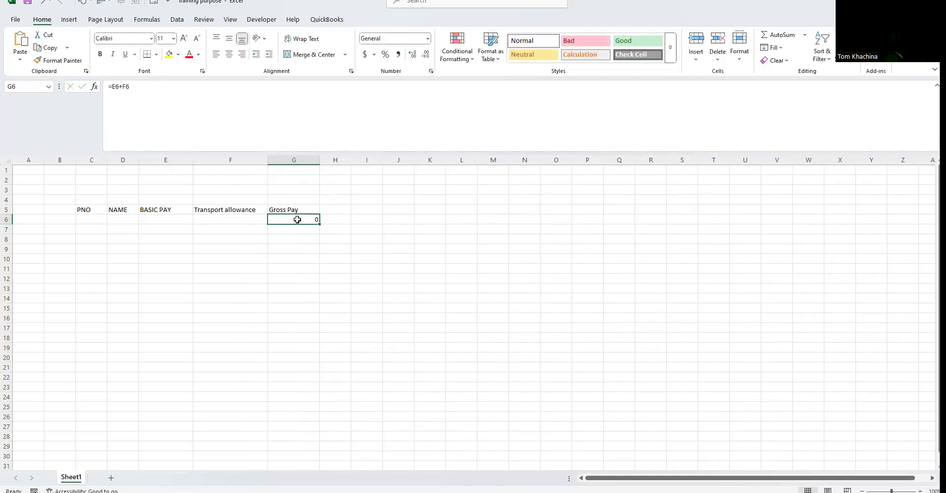
Step: Enter the deduction headers Nssf, AHL, SHA and PENSION in cells H5 to K5, after Gross Pay
left_click(337, 210)
left_click_drag(337, 210, 398, 209)
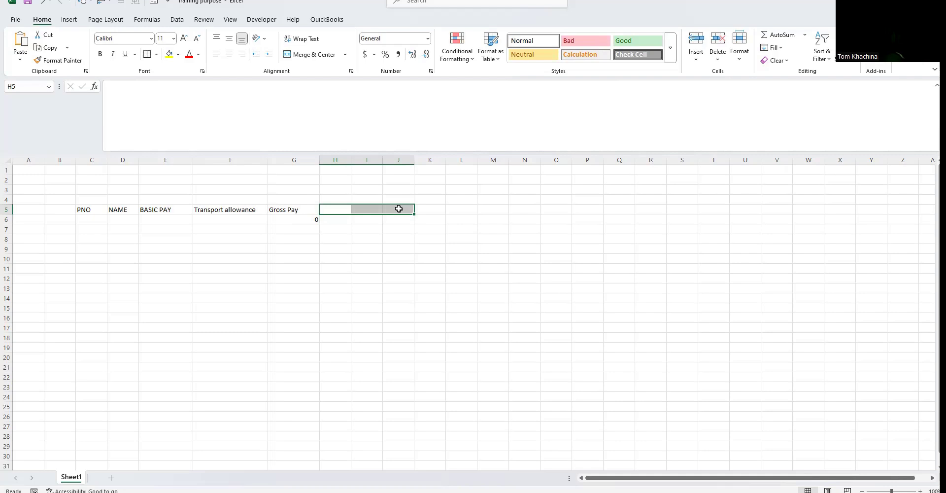
left_click(340, 209)
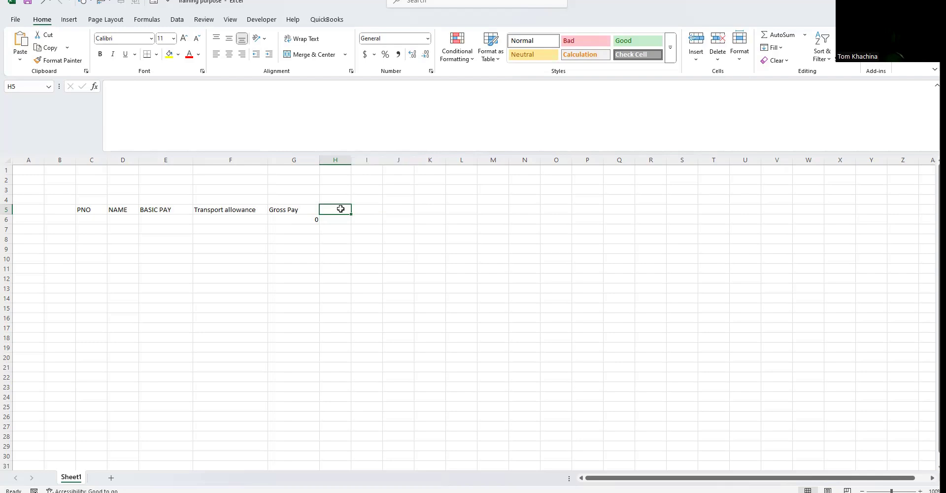
type("Nssf")
key("Tab")
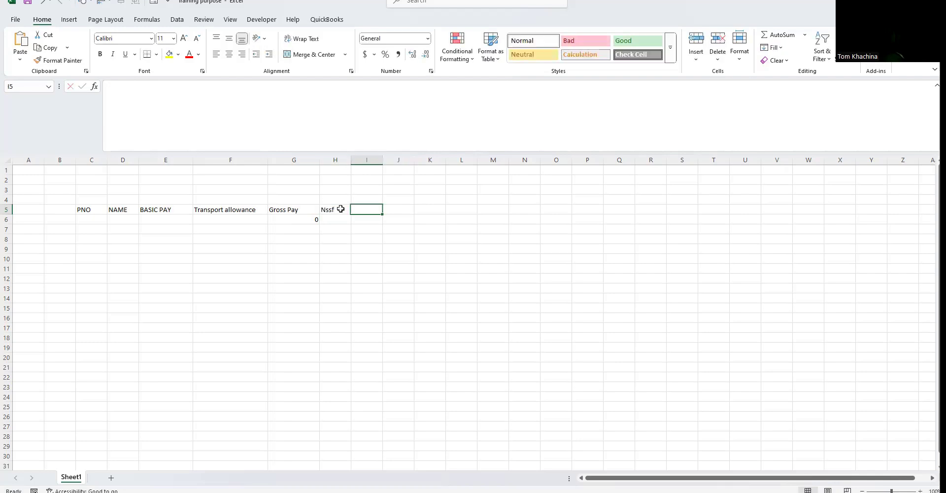
type("AHL")
key("Tab")
type("SHA")
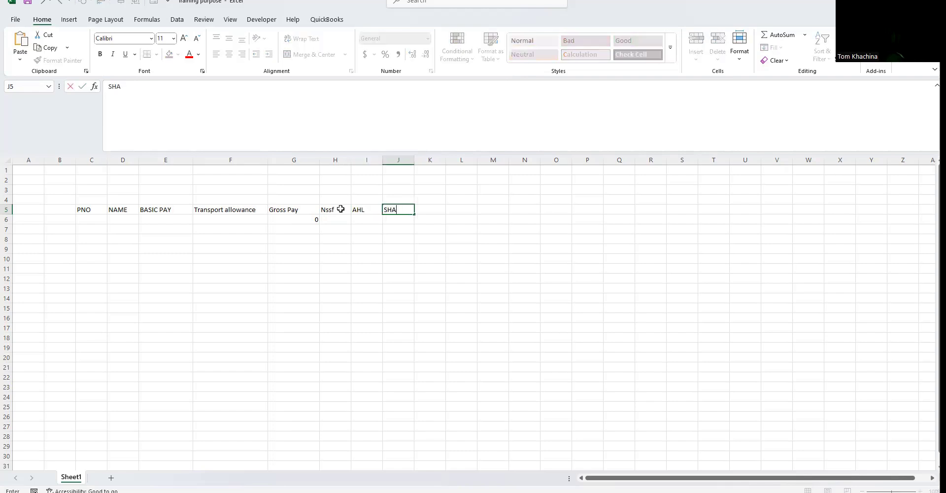
key("Tab")
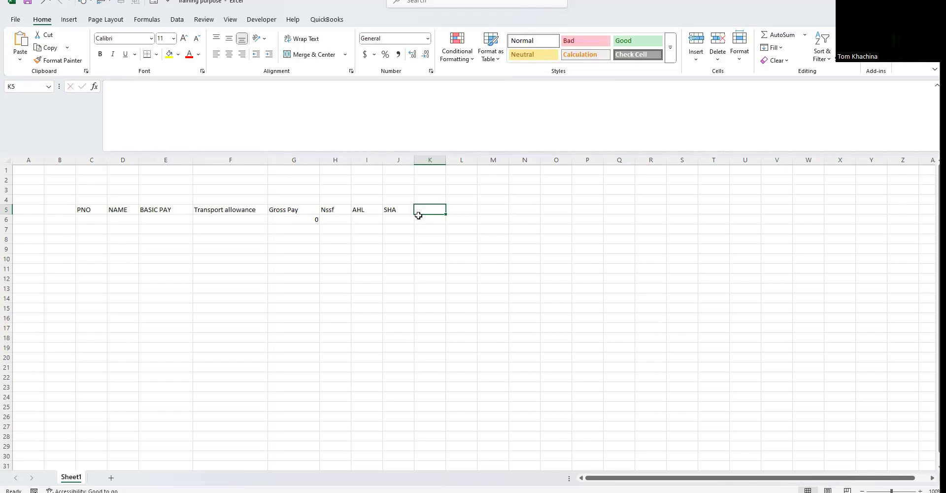
type("PEN")
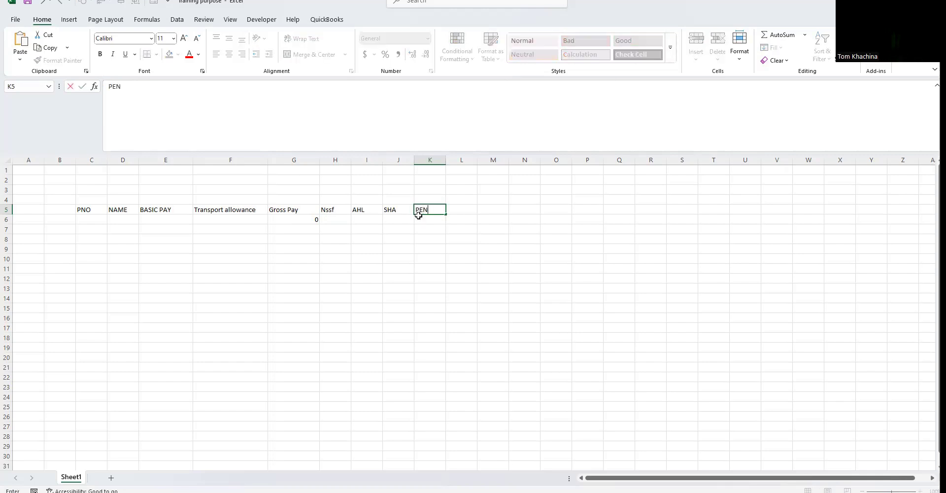
type("SION")
left_click(404, 262)
Step: Highlight the deduction headers Nssf to PENSION in H5:K5 with a yellow fill
left_click_drag(331, 210, 424, 208)
left_click(169, 53)
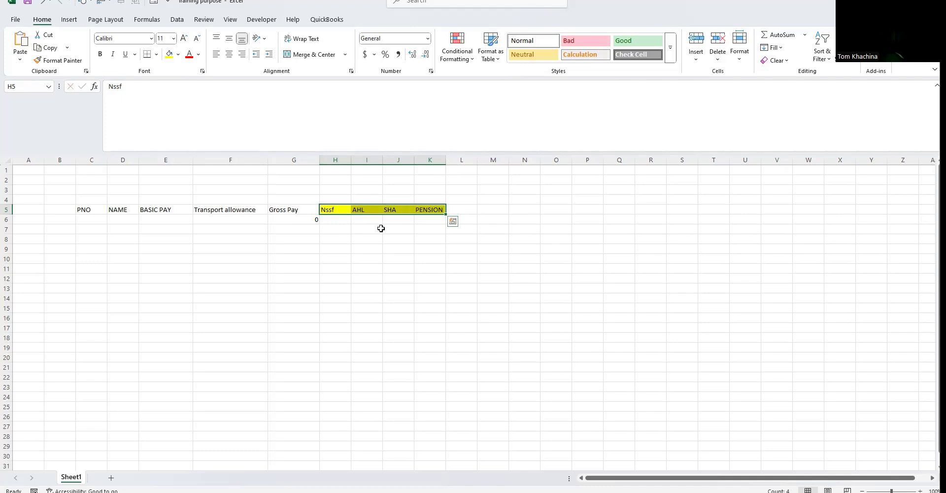
left_click(460, 209)
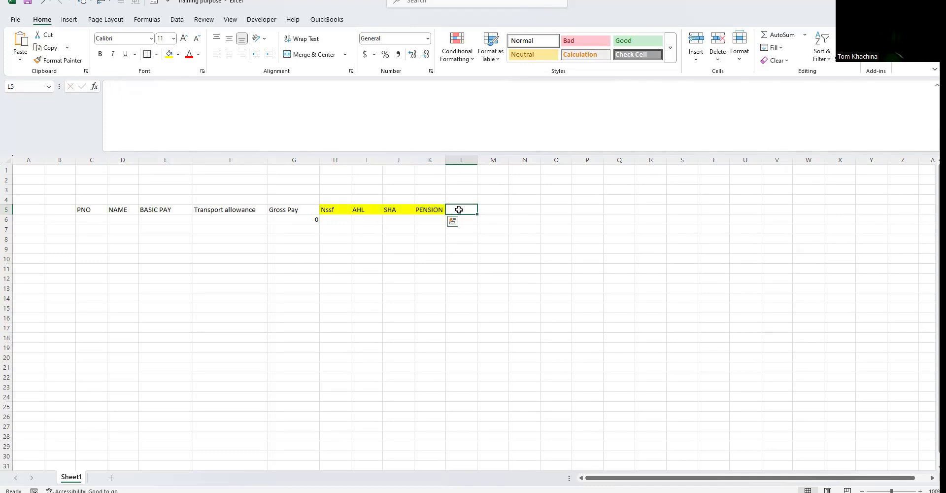
left_click(291, 212)
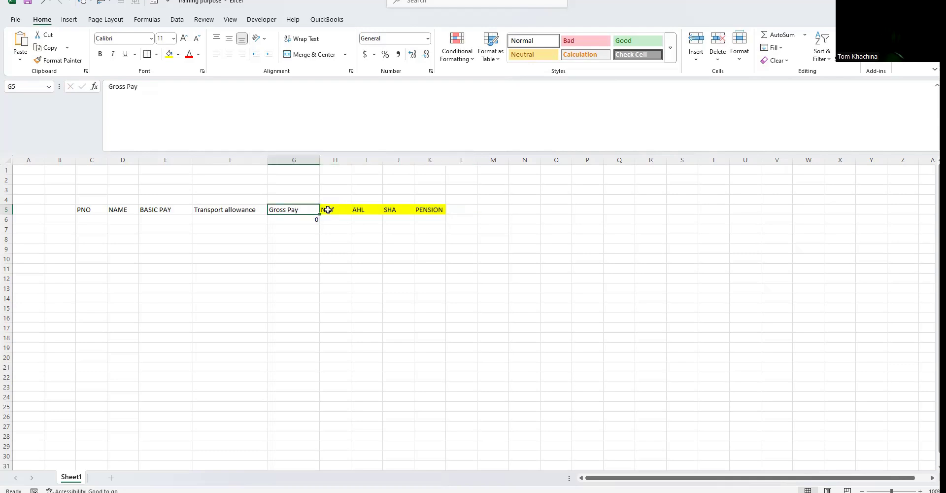
left_click_drag(332, 210, 418, 209)
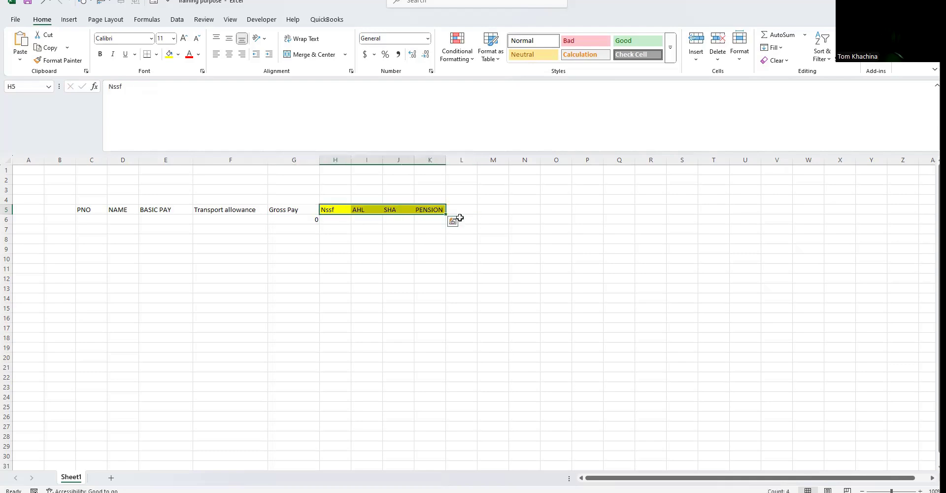
Step: Enter the header "Taxable Pay" in cell L5 and widen column L to fit it
left_click(459, 214)
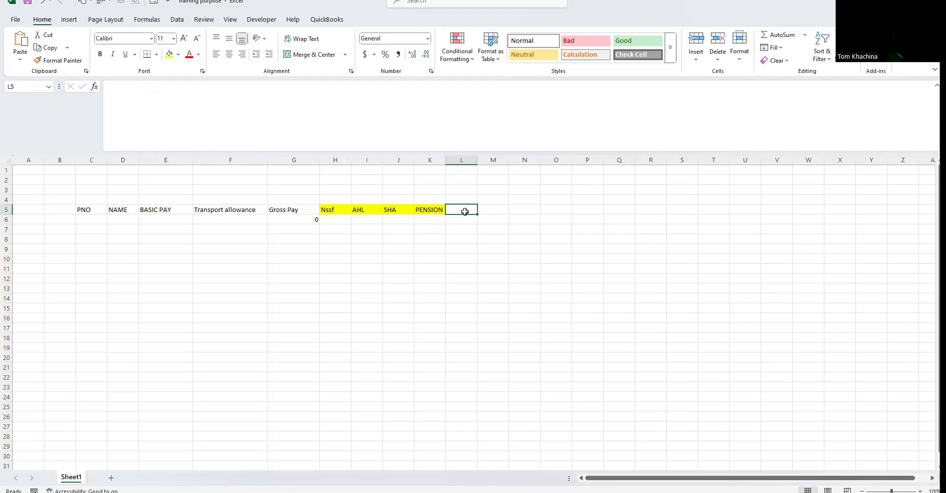
type("tA")
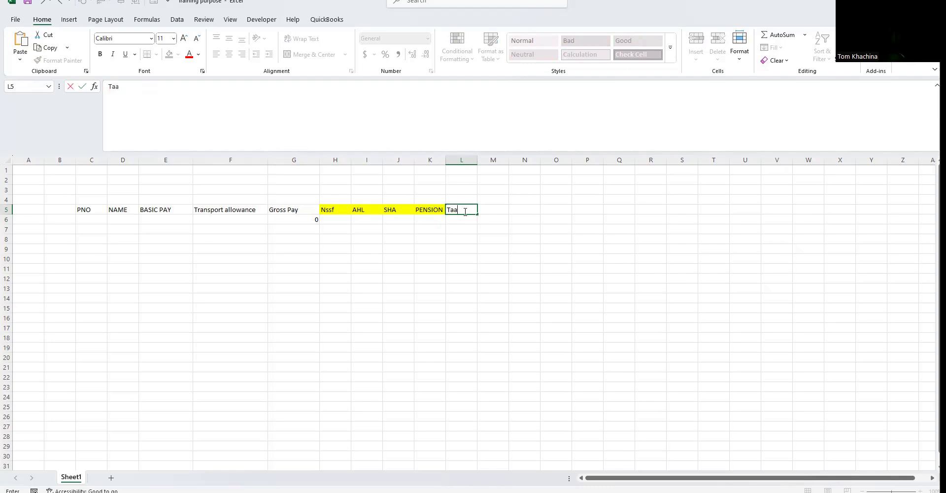
type("ble Pay")
left_click(461, 249)
left_click_drag(476, 159, 511, 159)
left_click(471, 199)
Step: Remove the yellow fill from the Taxable Pay header in cell L5
left_click(472, 209)
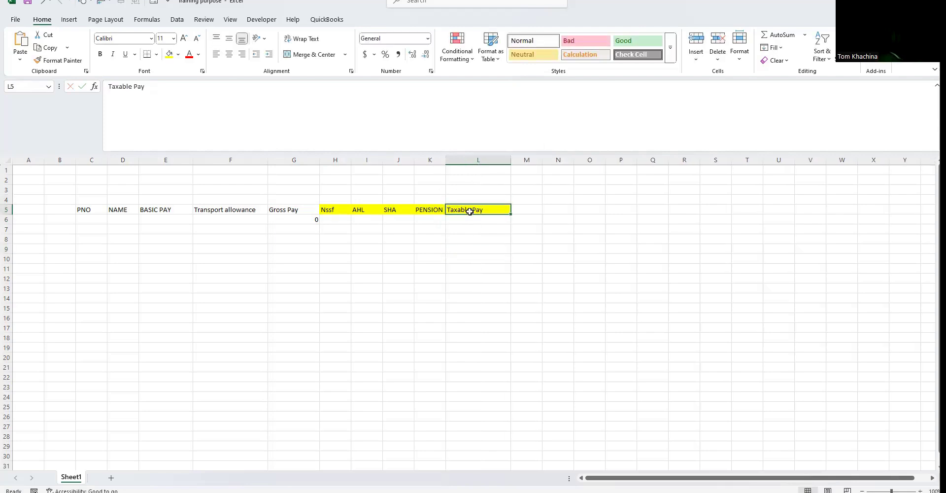
left_click(179, 55)
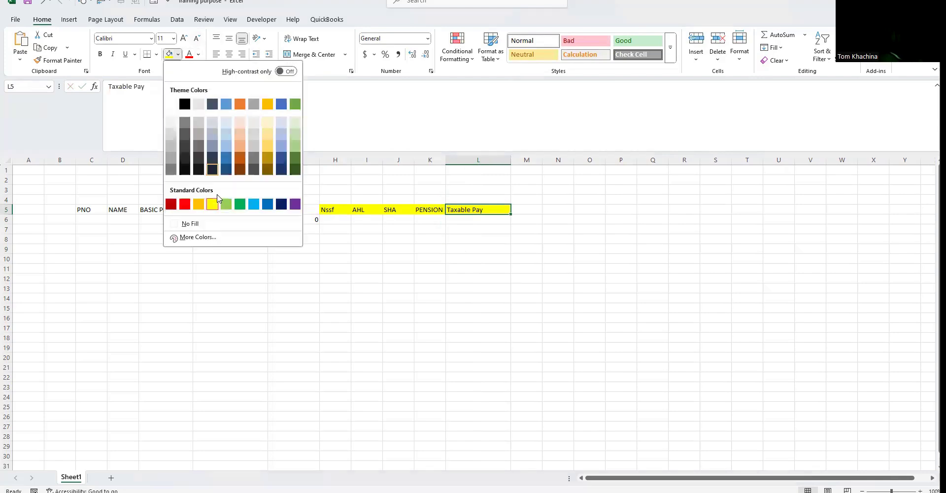
left_click(186, 222)
left_click(550, 249)
left_click(493, 207)
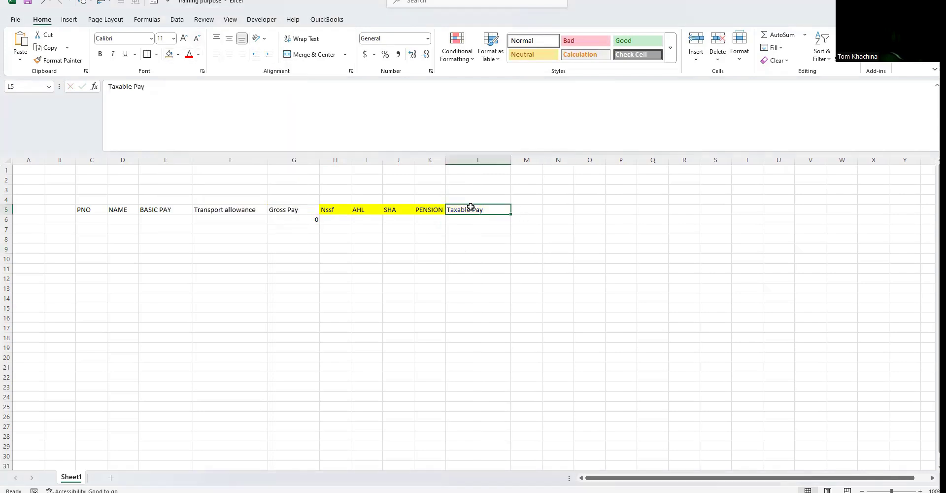
left_click(481, 221)
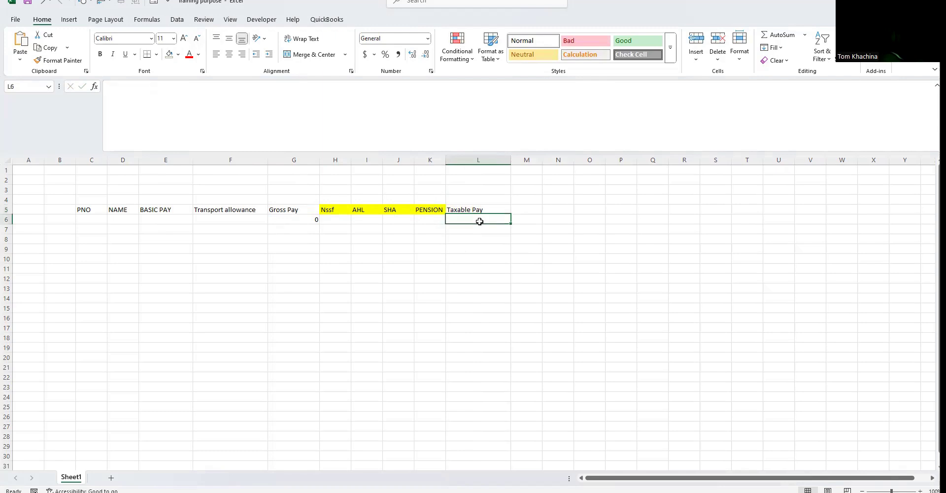
left_click_drag(473, 209, 474, 254)
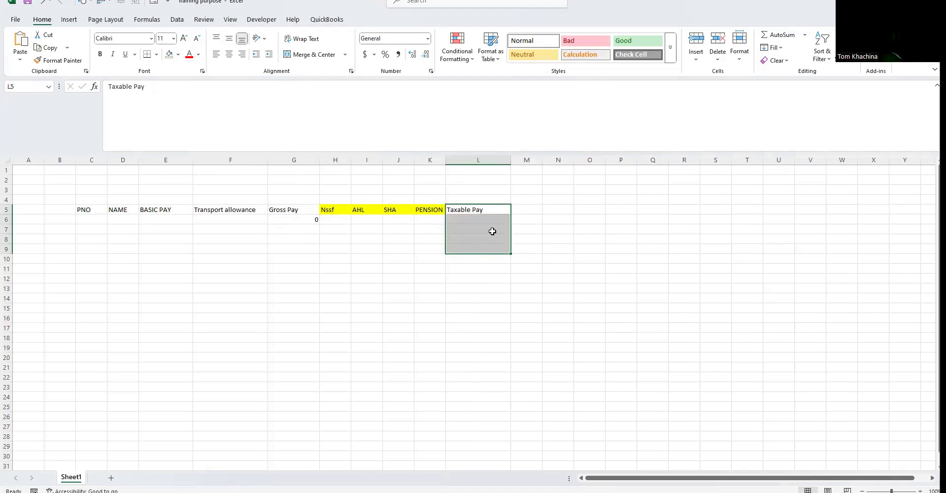
Step: Enter the header "PAYE" in cell M5, after the Taxable Pay column
left_click(520, 211)
type("P")
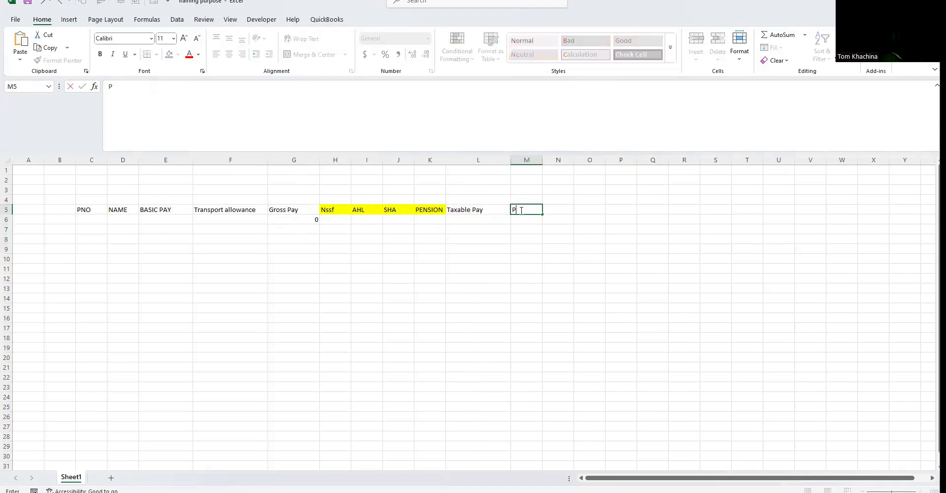
type("AYYE")
left_click(469, 212)
left_click(479, 237)
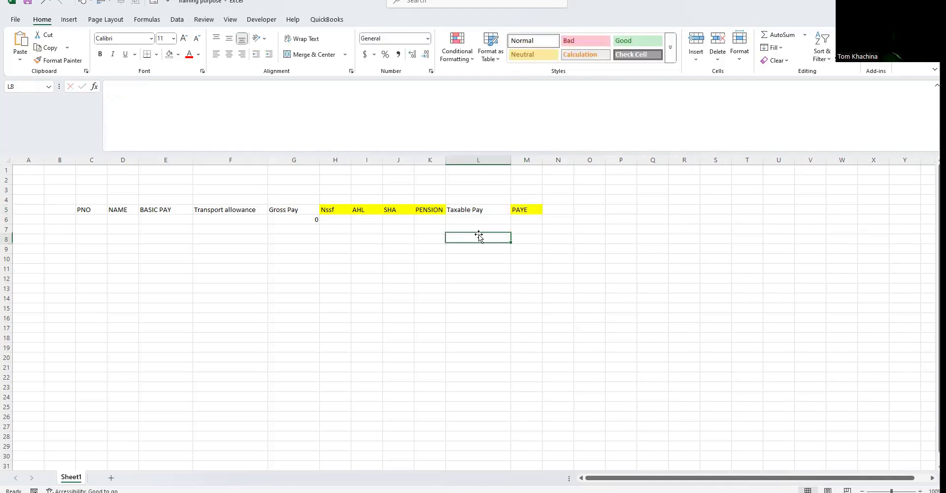
Step: Copy the Nssf, AHL, SHA and PENSION headers from H5:K5 to N5:Q5, after PAYE
left_click_drag(329, 209, 429, 209)
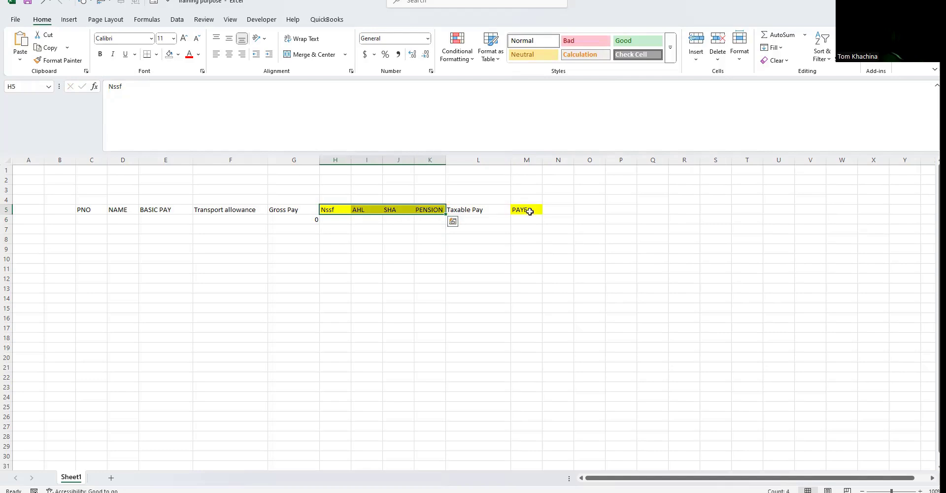
left_click_drag(566, 211, 660, 209)
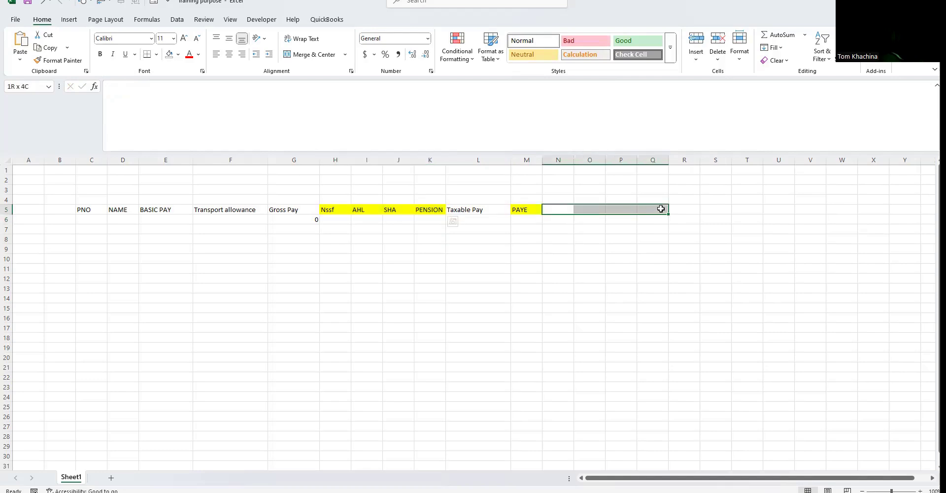
left_click_drag(340, 208, 429, 208)
key("ctrl+c")
left_click(556, 206)
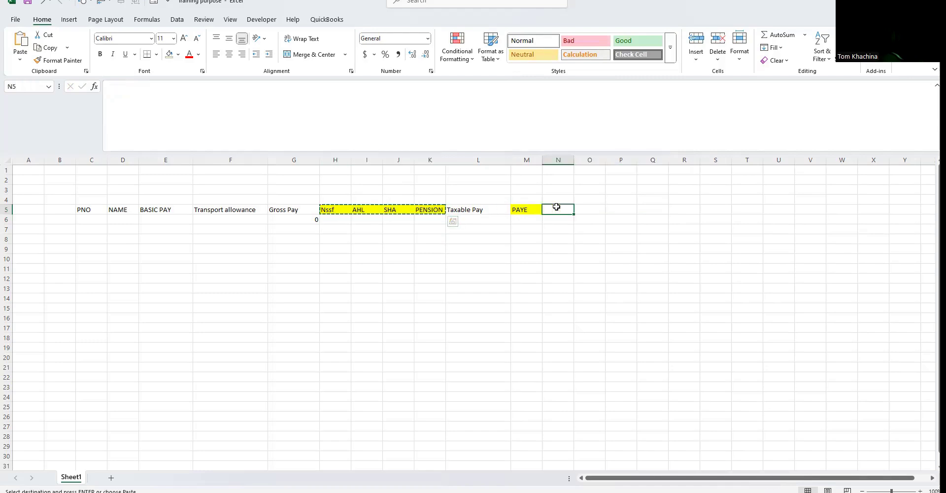
key("ctrl+v")
Step: Enter the header "Other" in cell R5, after the second PENSION column
left_click(677, 210)
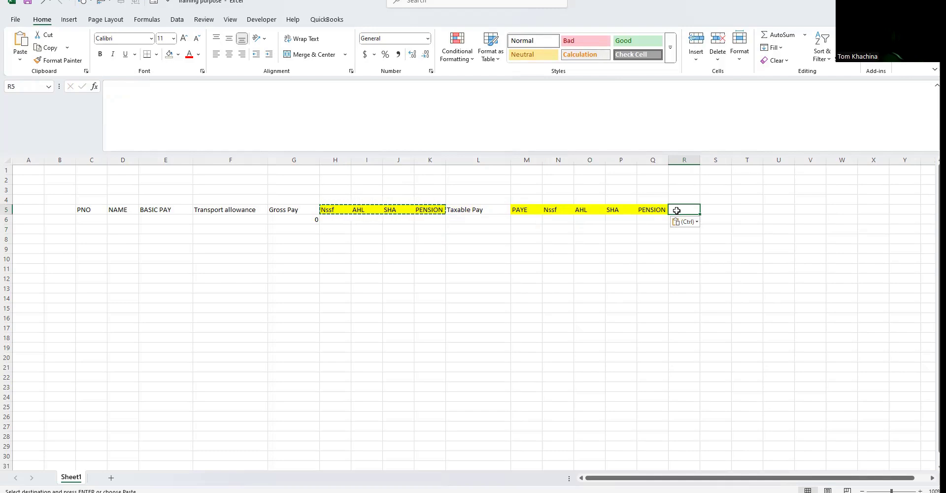
type("oT")
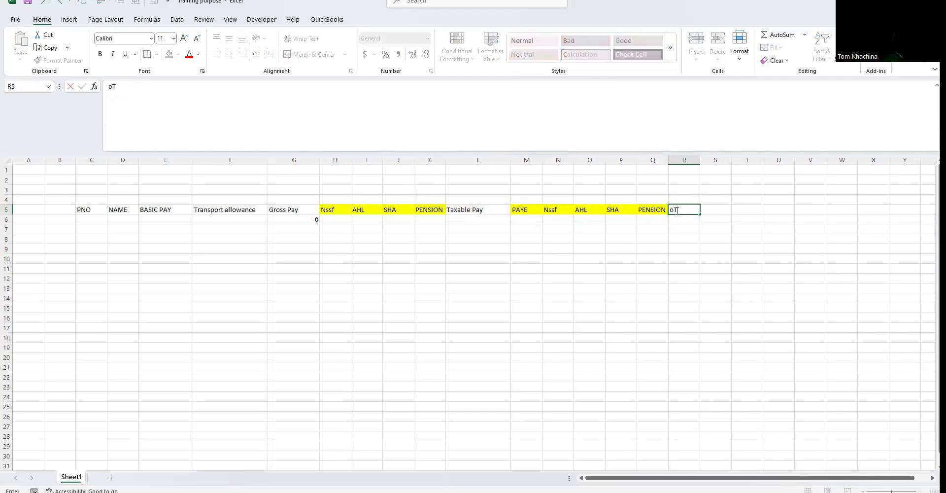
type("HER")
left_click(658, 277)
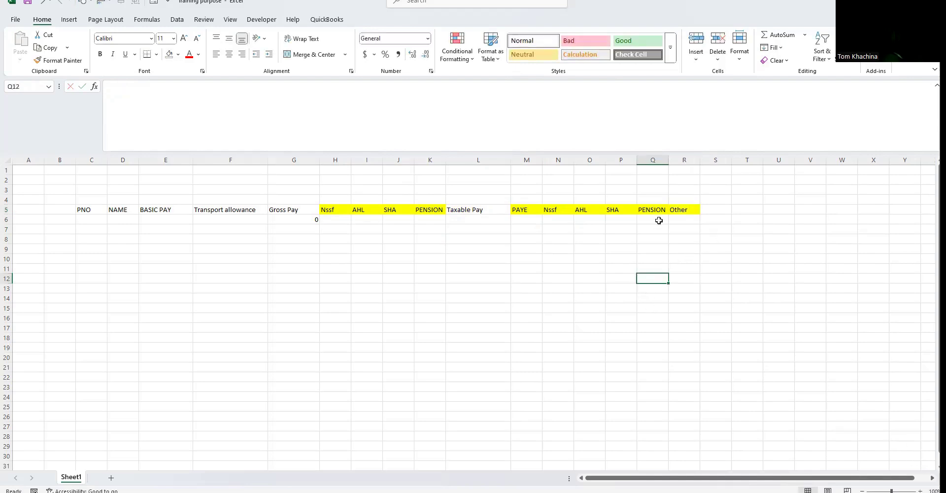
Step: Enter the header "Total deductions" in cell S5 and widen column S to fit it
scroll(651, 210, "right", 2)
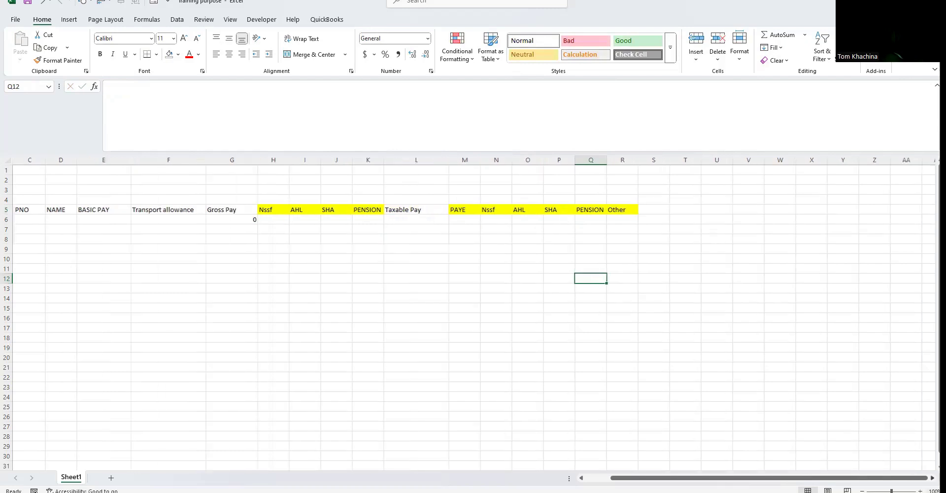
left_click(652, 209)
type("Total dedcu")
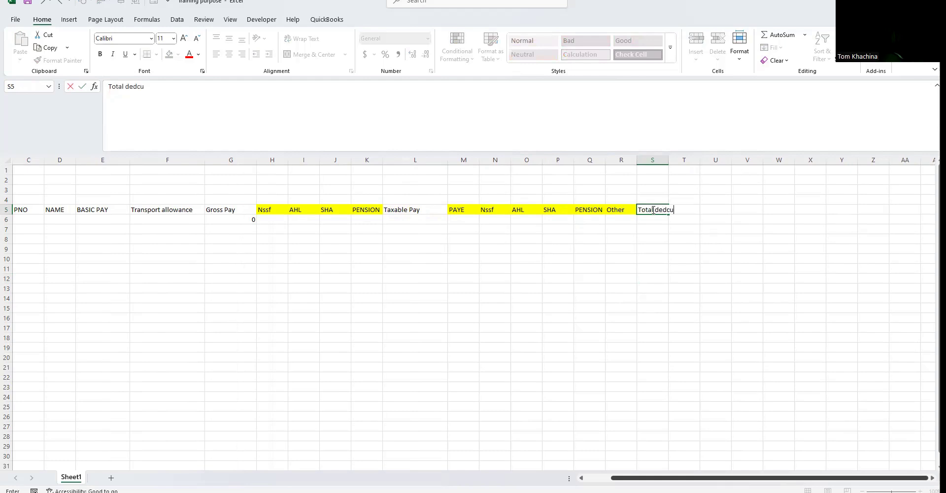
key("BackSpace")
key("BackSpace")
type("uct")
left_click(651, 248)
left_click_drag(668, 160, 698, 162)
left_click(682, 210)
Step: Enter a SUM formula over M6:R6 in cell S6 to total the deductions from PAYE to Other
left_click(671, 221)
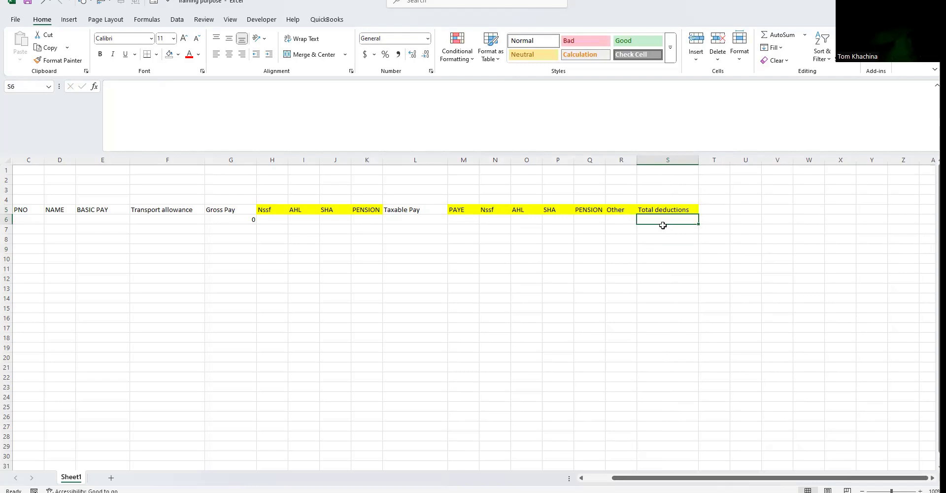
type("=sum")
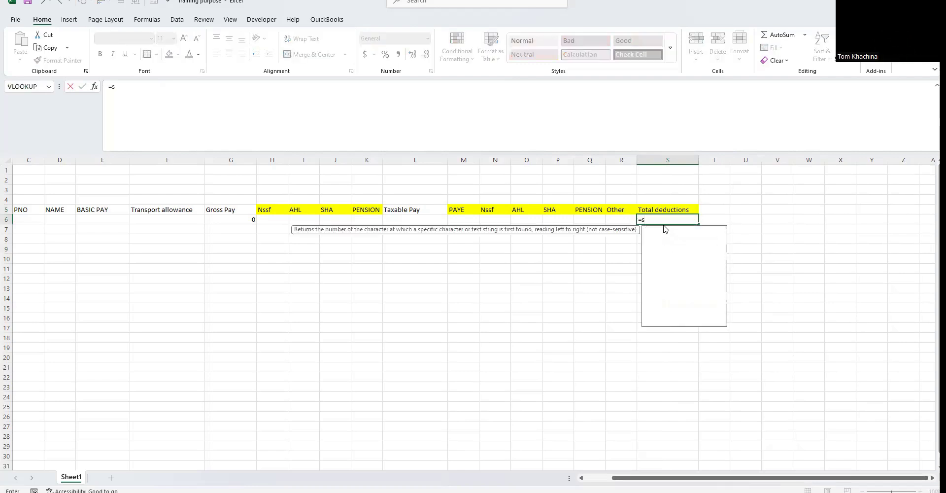
double_click(664, 230)
left_click_drag(461, 217, 610, 217)
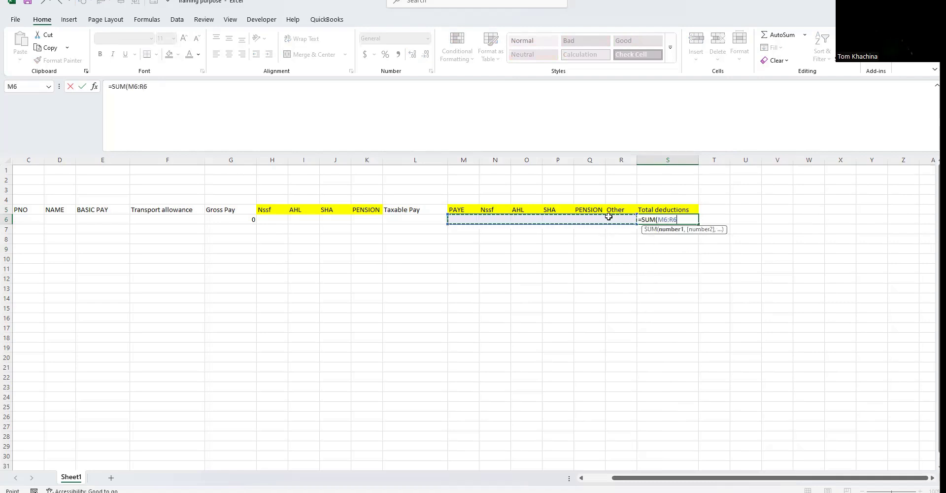
key("Return")
left_click(690, 221)
Step: Enter the header "Net pay" in cell T5, after the Total deductions column
left_click(712, 211)
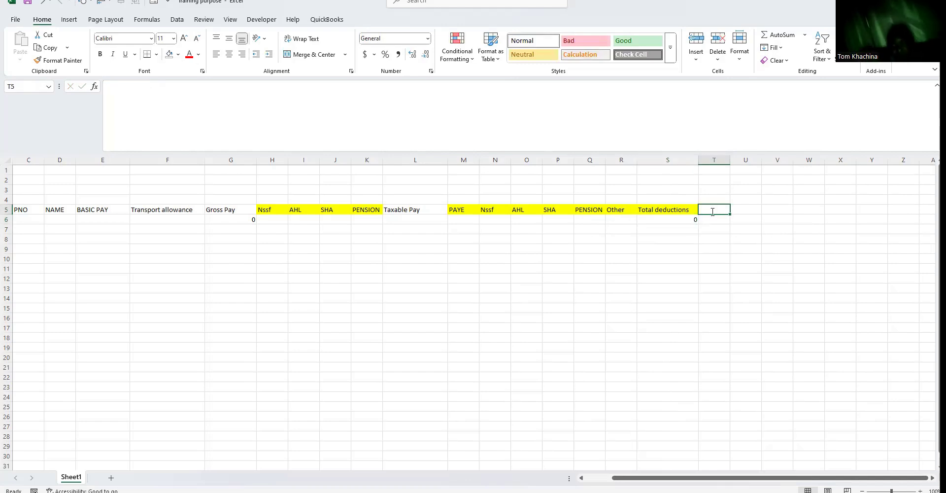
type("Ne")
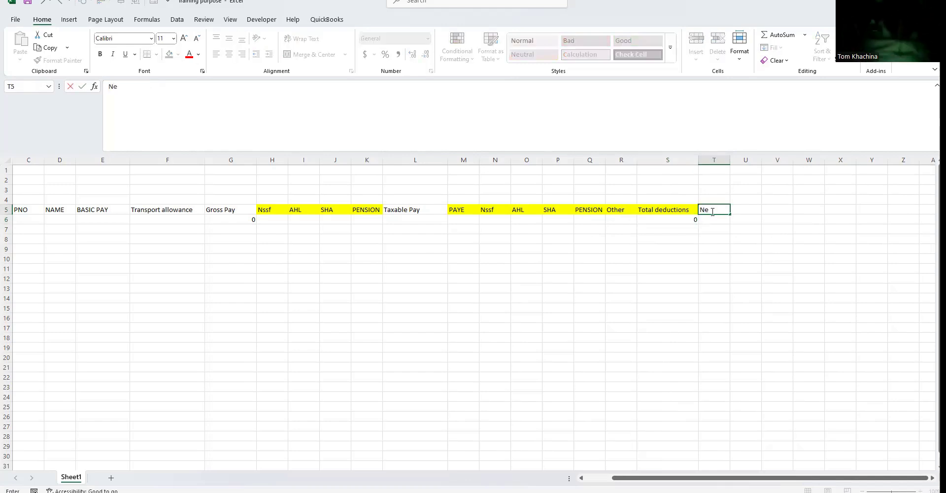
type("t")
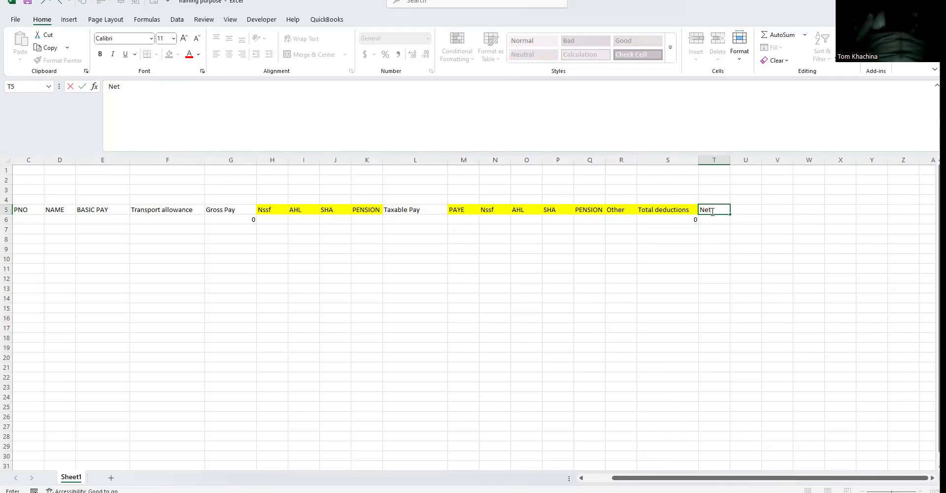
type(" pay")
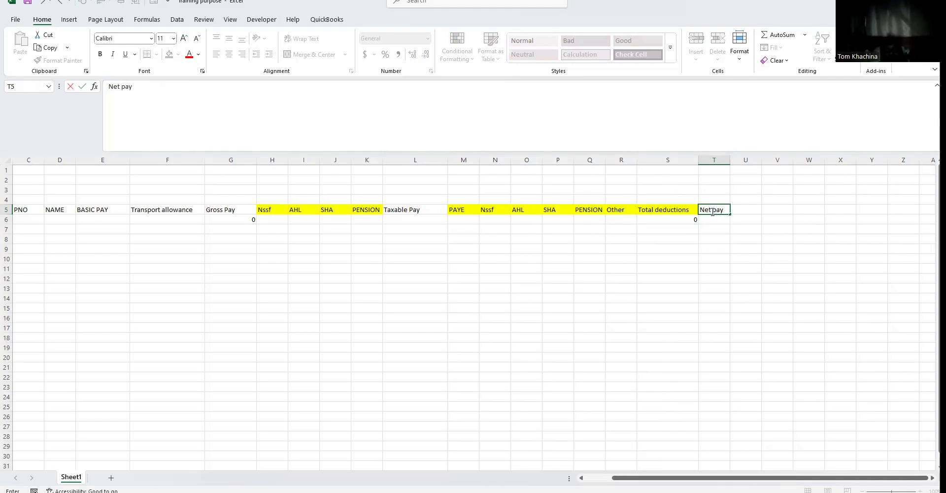
key("Return")
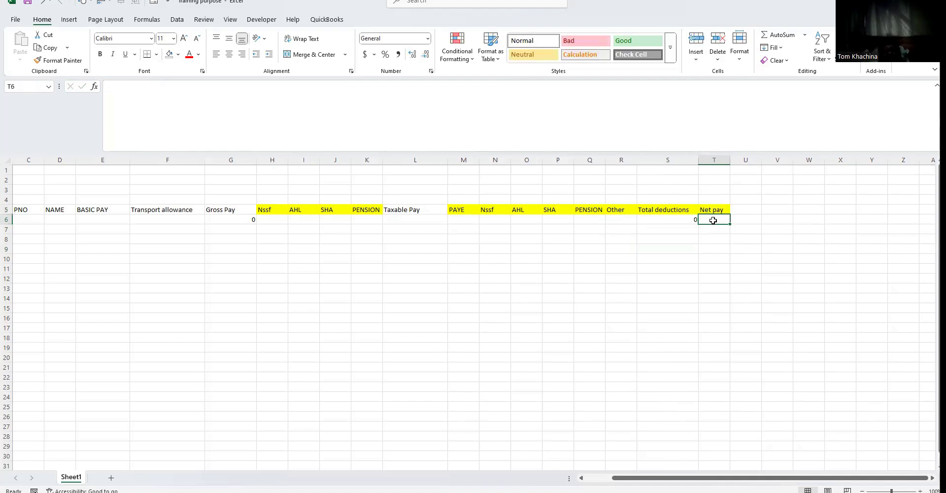
Step: Enter the formula =G6-S6 in cell T6 to calculate net pay as gross pay less total deductions
type("=")
left_click(232, 218)
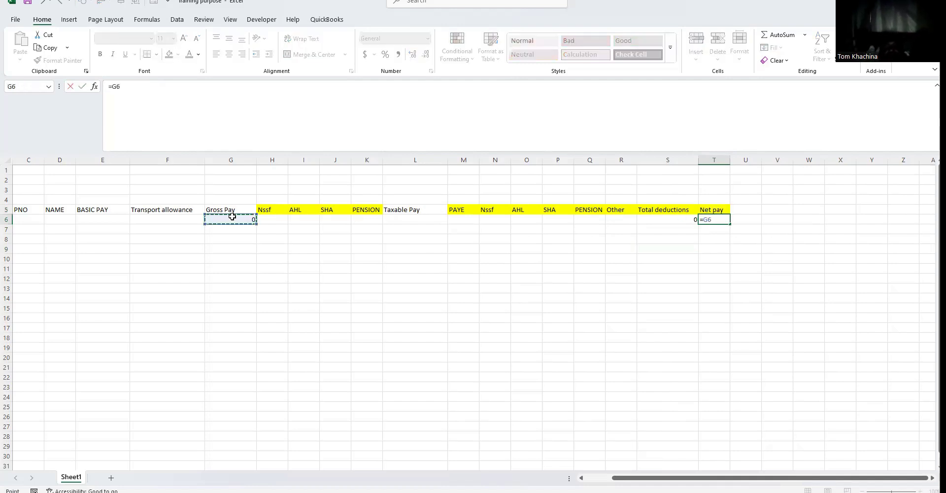
type("-")
left_click(678, 222)
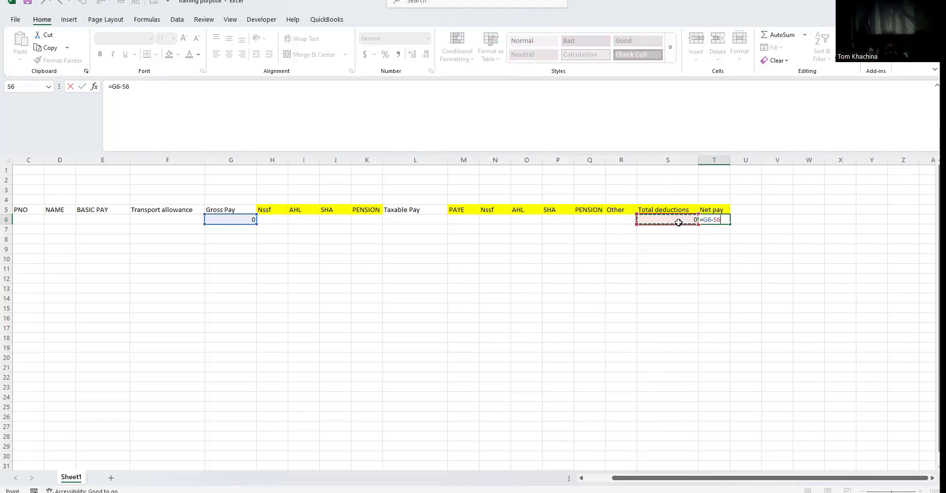
key("Return")
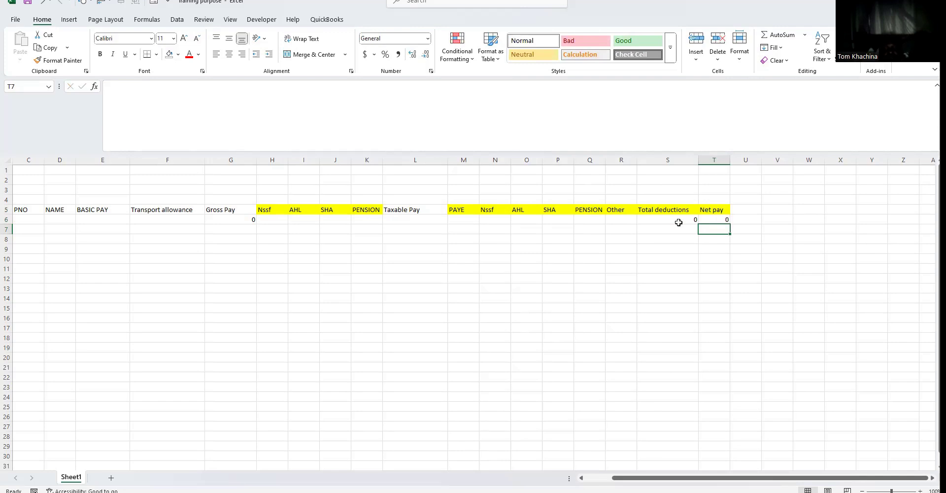
Step: Enter 1, 2 and 3 in cells C6 to C8 of the PNO column
left_click(27, 219)
type("1")
left_click(26, 230)
type("2")
left_click(22, 239)
type("3")
left_click(105, 245)
Step: Enter the placeholder names A, B and C in cells D6 to D8
left_click(67, 221)
type("A")
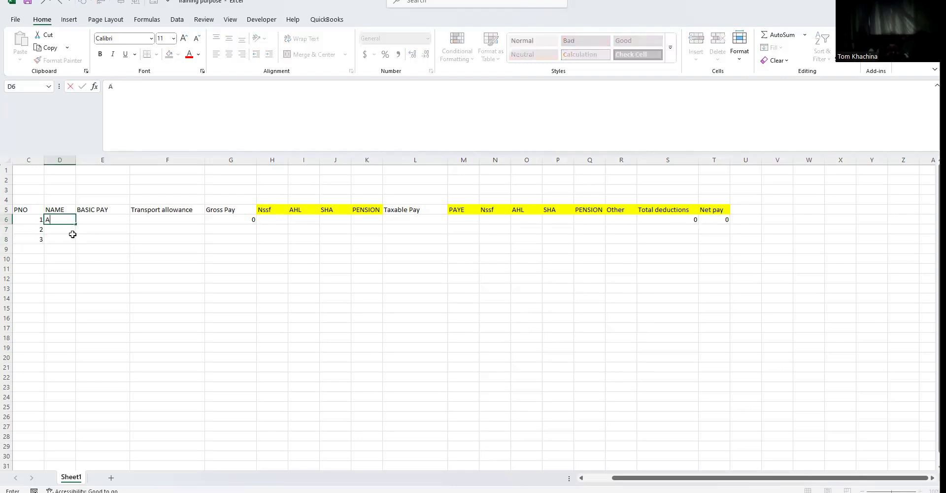
left_click(63, 233)
type("B")
left_click(59, 239)
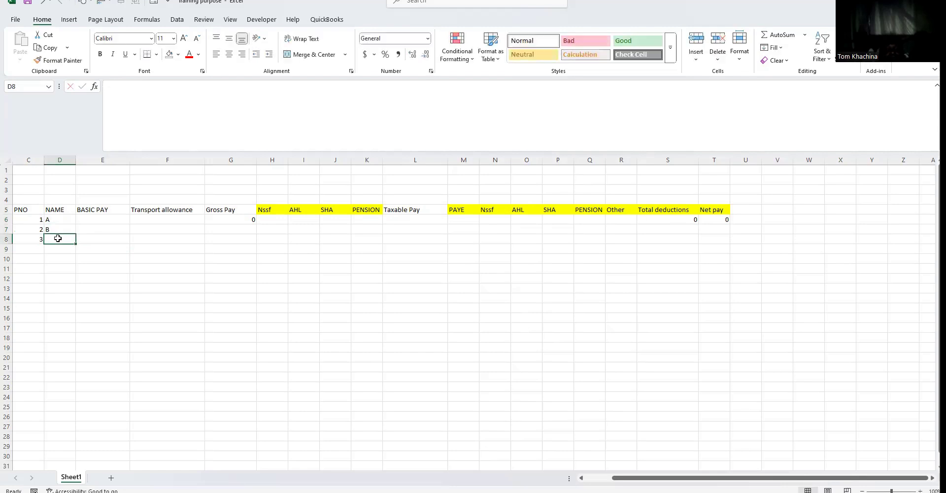
type("C")
Step: Enter a basic pay of 60000 for employee A in cell E6
left_click(102, 218)
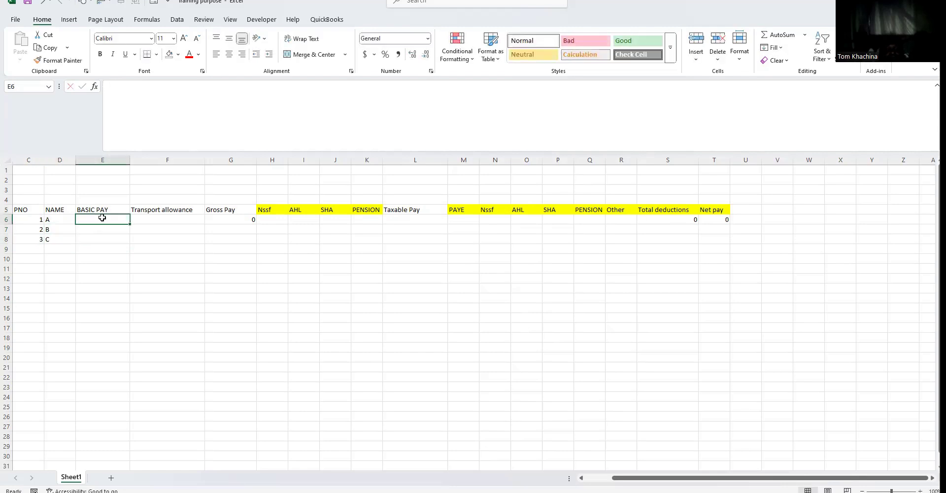
type("60000")
left_click(108, 227)
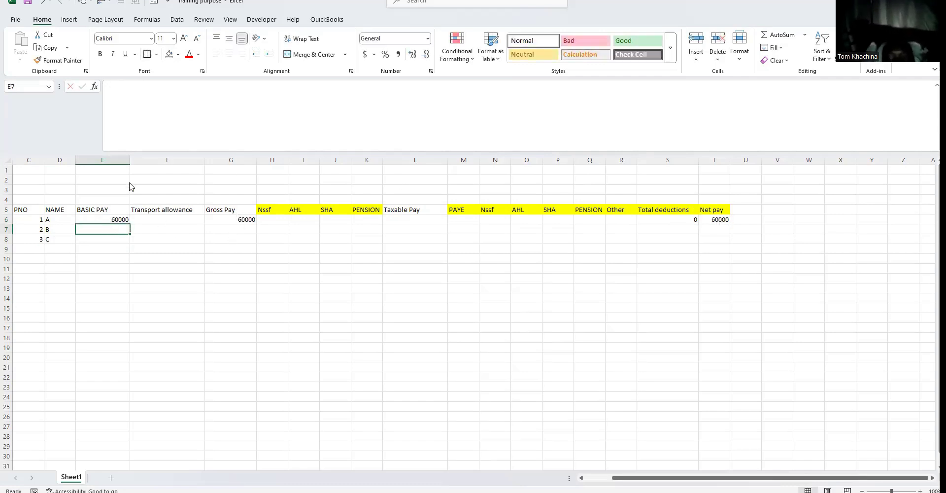
Step: Apply the comma number format to columns E, G and T for basic, gross and net pay
left_click(124, 161)
left_click(398, 54)
left_click(230, 161)
left_click(399, 53)
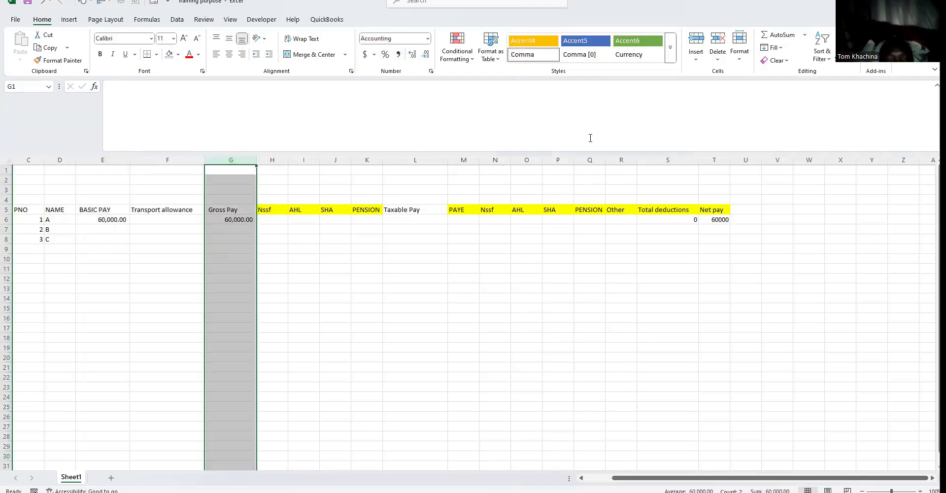
left_click(709, 159)
left_click(398, 53)
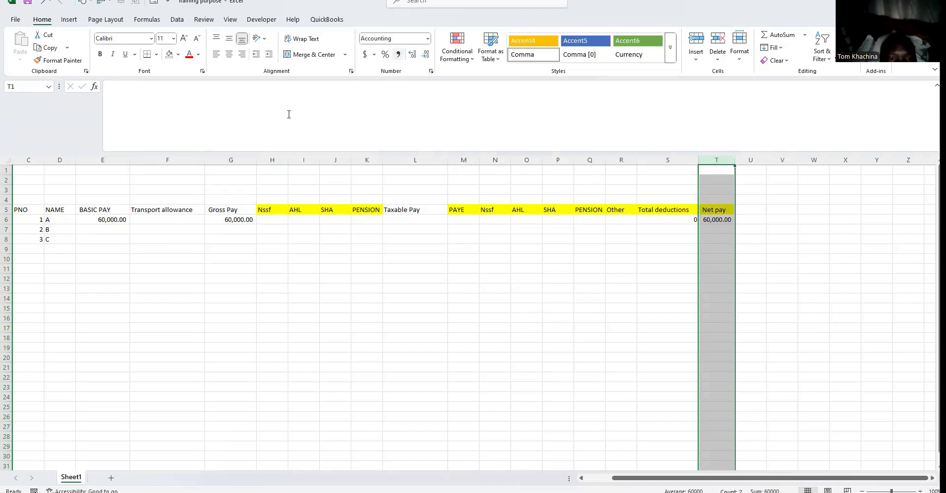
Step: Enter basic pay of 30,000 for employee B in E7 and 12,000 for employee C in E8
left_click(108, 228)
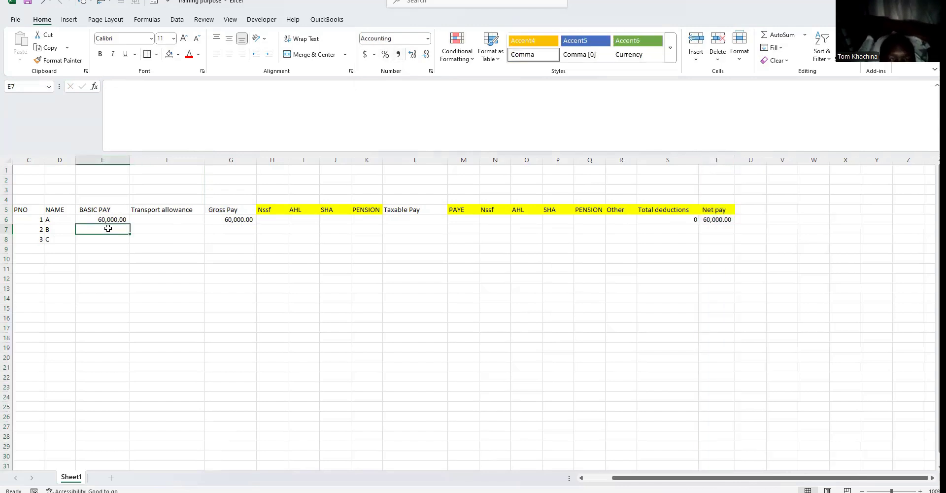
type("30,000")
key("Return")
type("120")
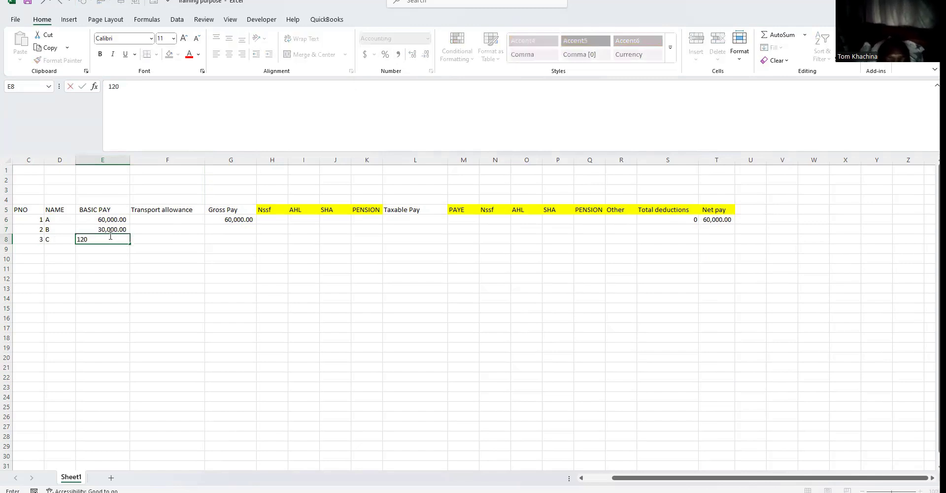
left_click(148, 265)
Step: Fill the gross pay formula down from G6 to G8 and the net pay formula down from T6 to T9
left_click(250, 220)
left_click_drag(256, 223, 275, 238)
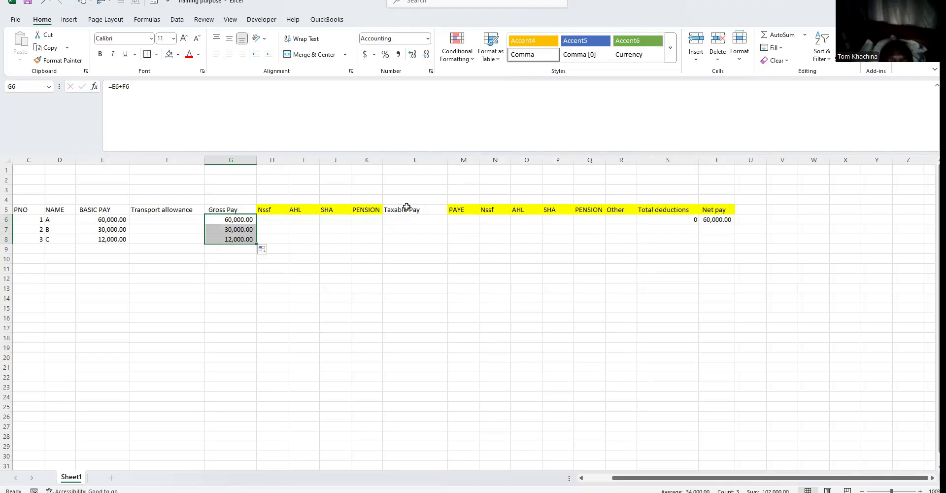
left_click(716, 222)
left_click_drag(734, 223, 732, 254)
Step: Enter the formula =G6-SUM(H6:K6) in cell L6 to calculate taxable pay
left_click(408, 221)
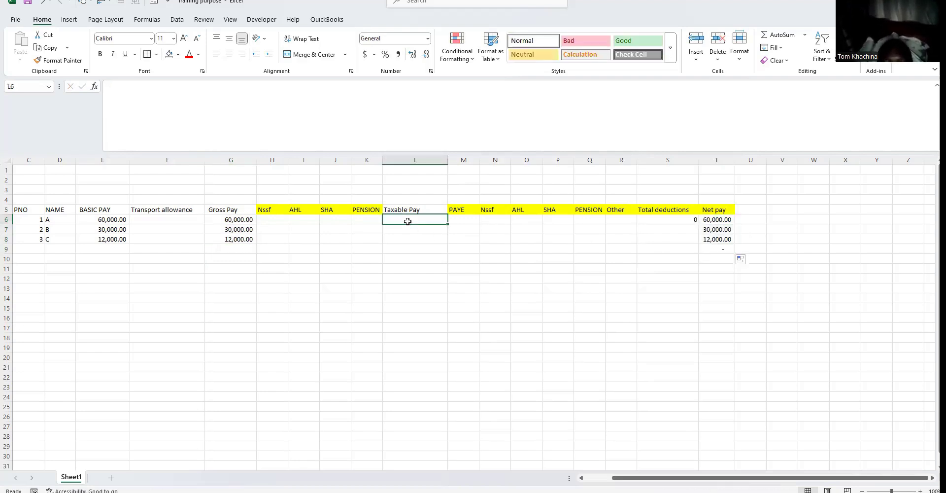
type("=")
left_click(231, 218)
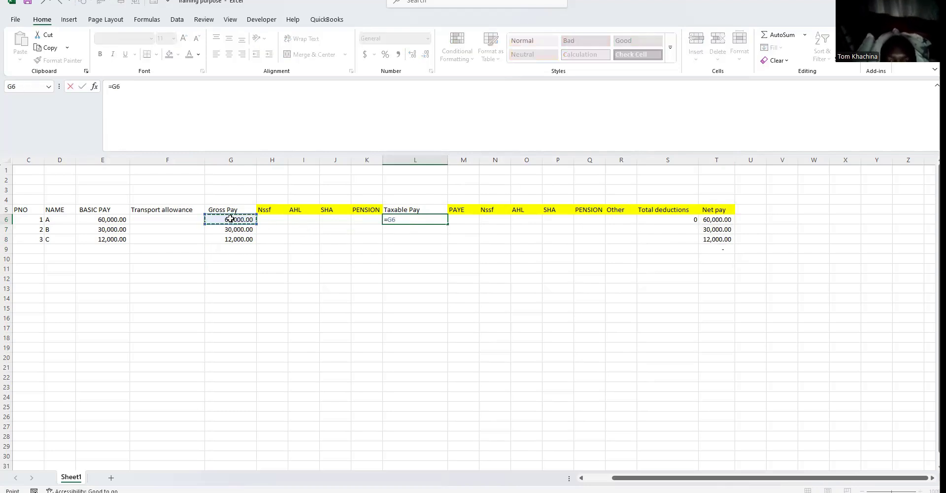
type("-SUM")
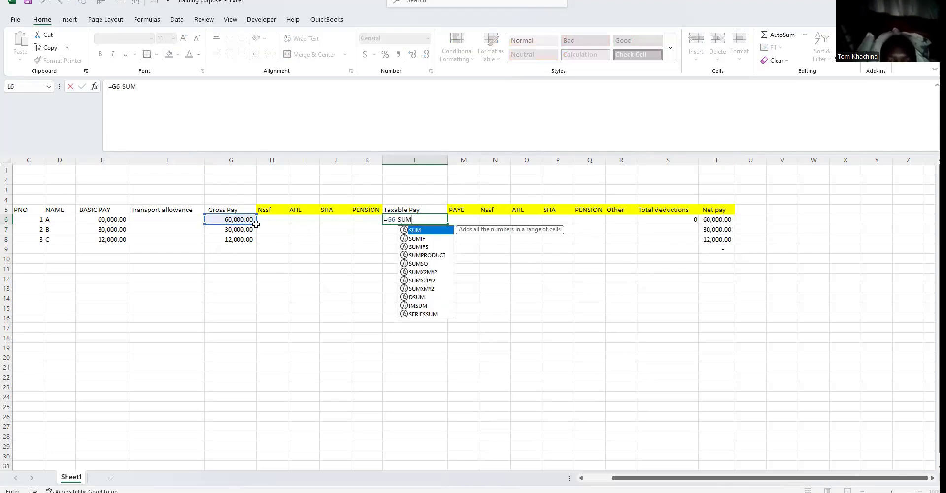
type("(")
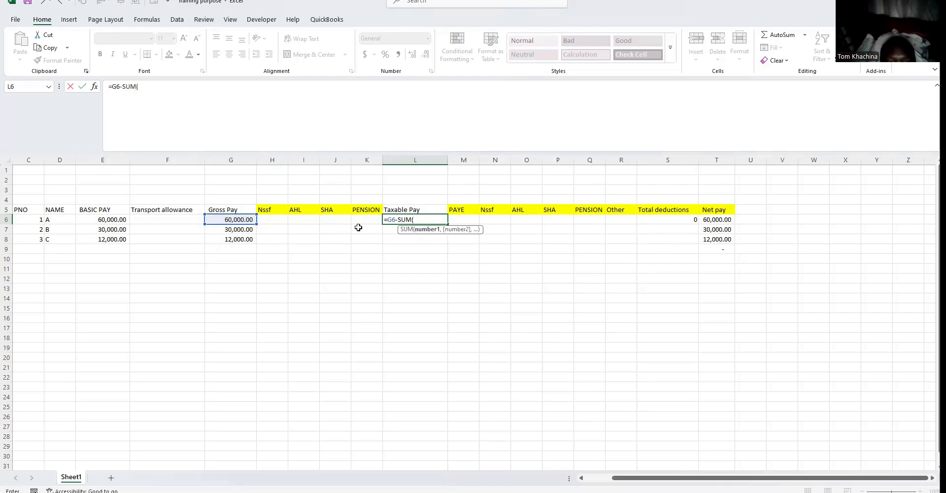
left_click_drag(273, 219, 367, 222)
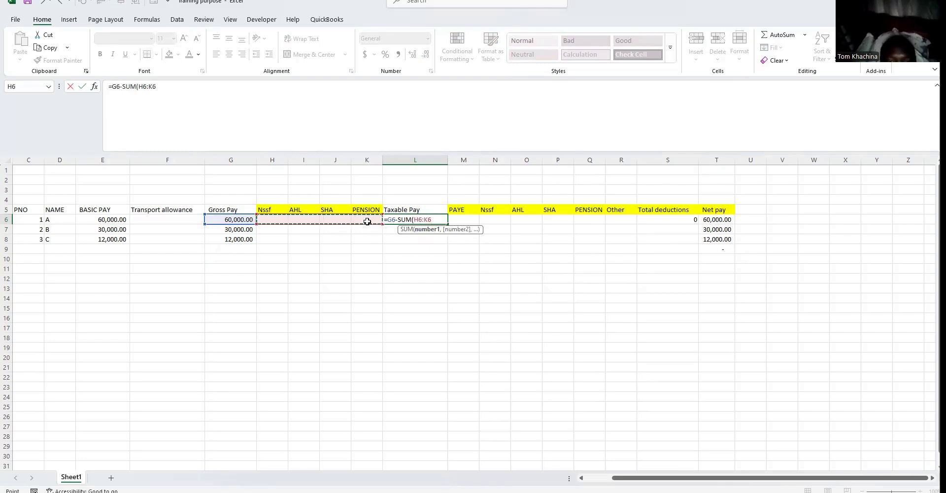
key("Return")
Step: Fill the taxable pay formula down from L6 to L8
left_click(454, 285)
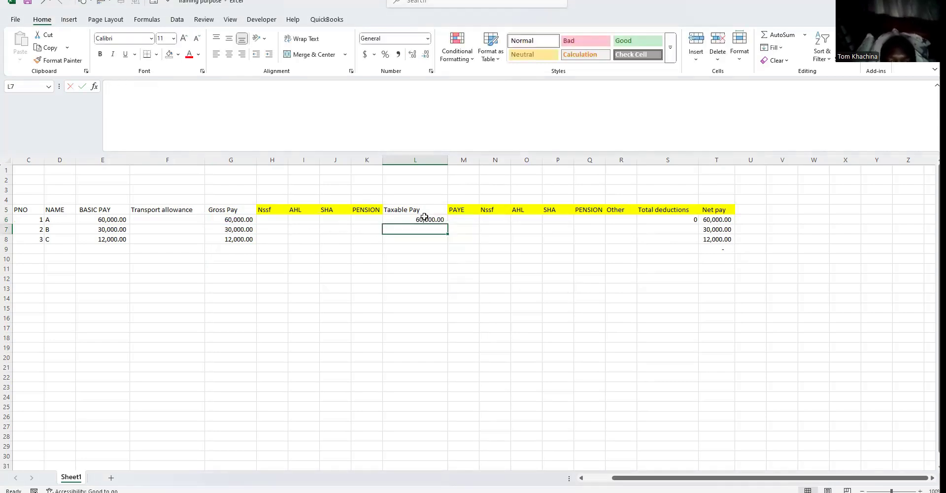
left_click_drag(446, 242, 446, 245)
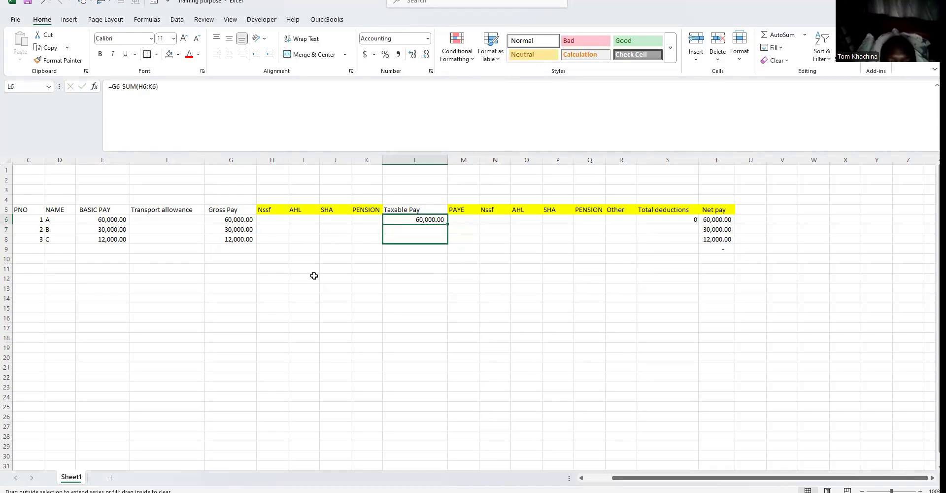
left_click(356, 298)
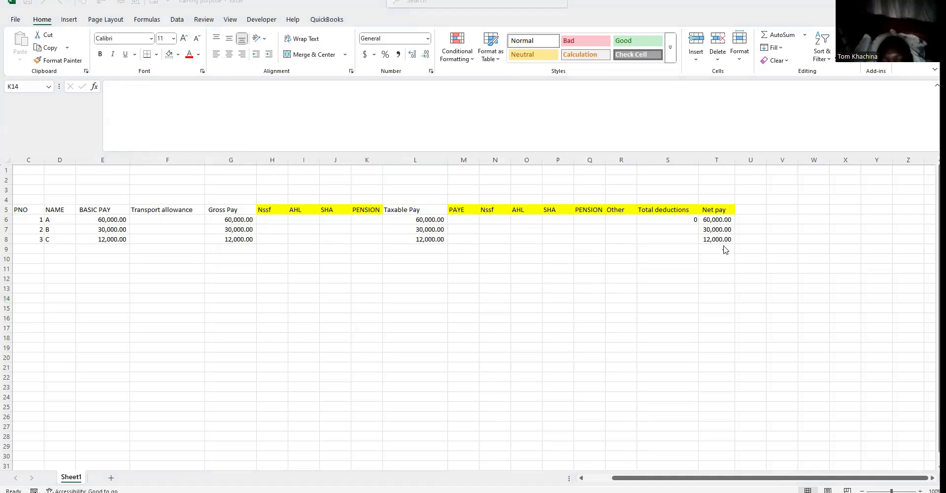
key("XF86AudioRaiseVolume")
key("XF86AudioLowerVolume")
key("XF86AudioLowerVolume")
key("XF86AudioLowerVolume")
key("XF86AudioLowerVolume")
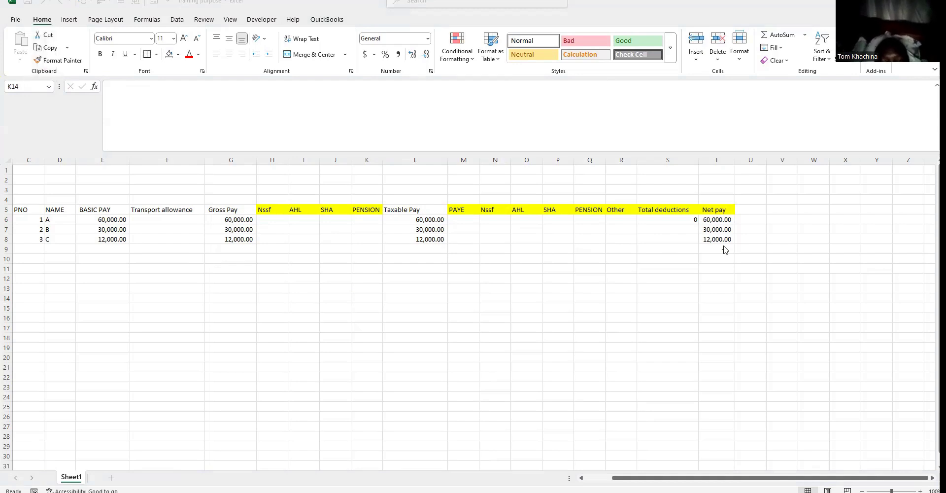
key("XF86AudioRaiseVolume")
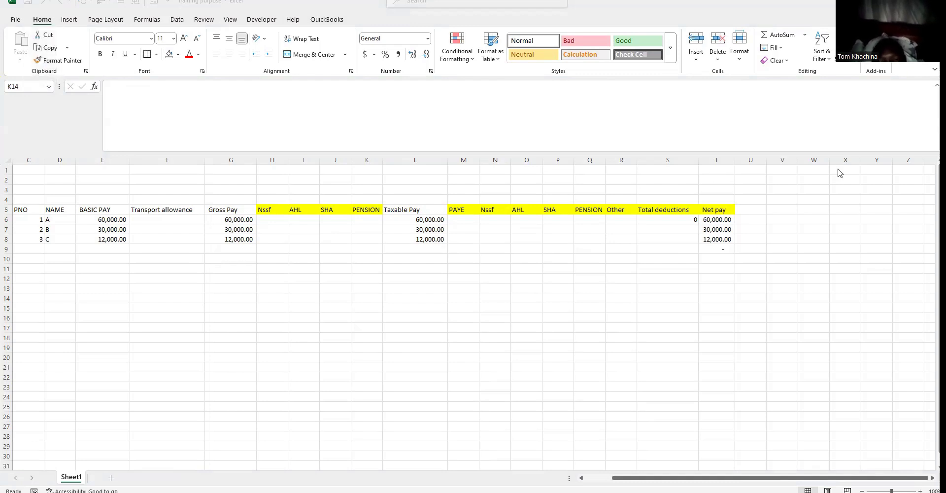
Step: Jot down 2.75% in cell K16 and 300 in cell K17 below the table, and clear both scratch values
left_click(364, 315)
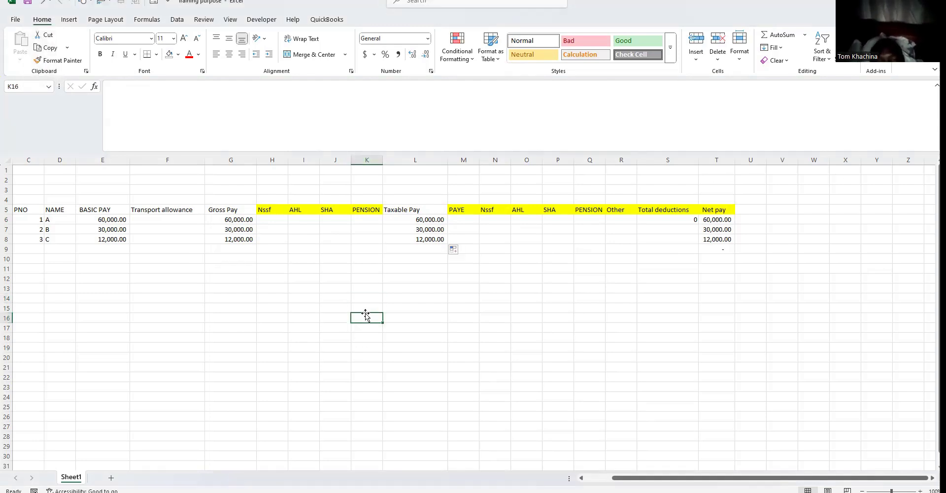
type("2.7")
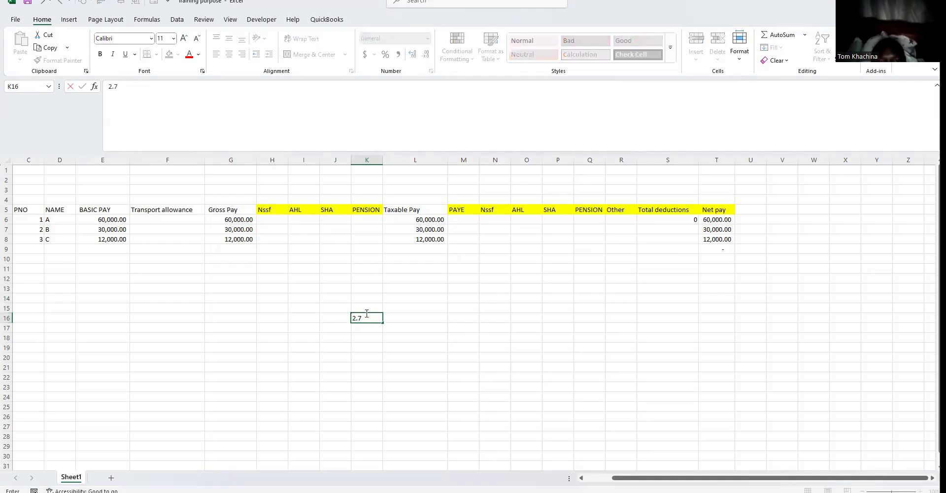
type("5%")
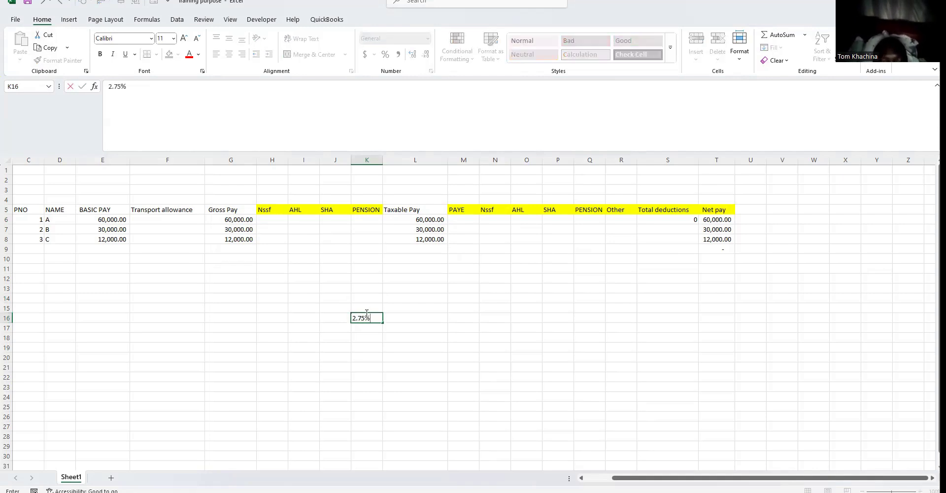
key("Return")
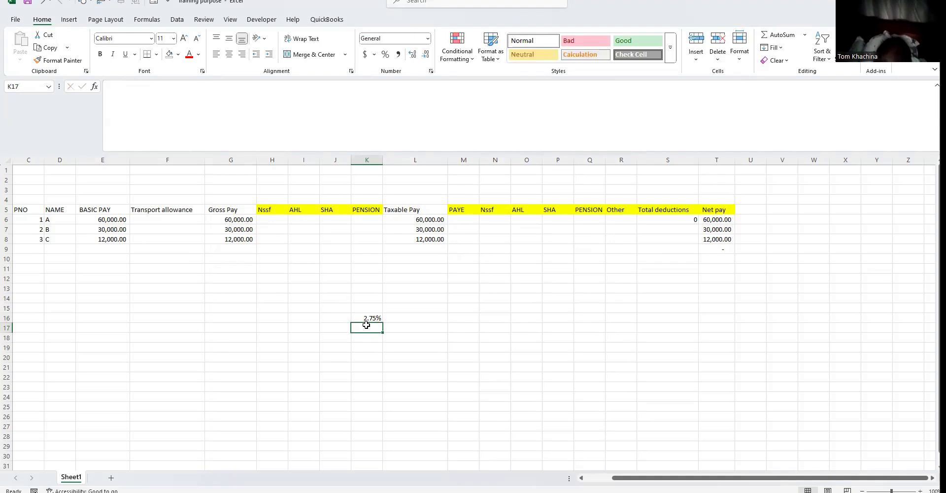
type("300")
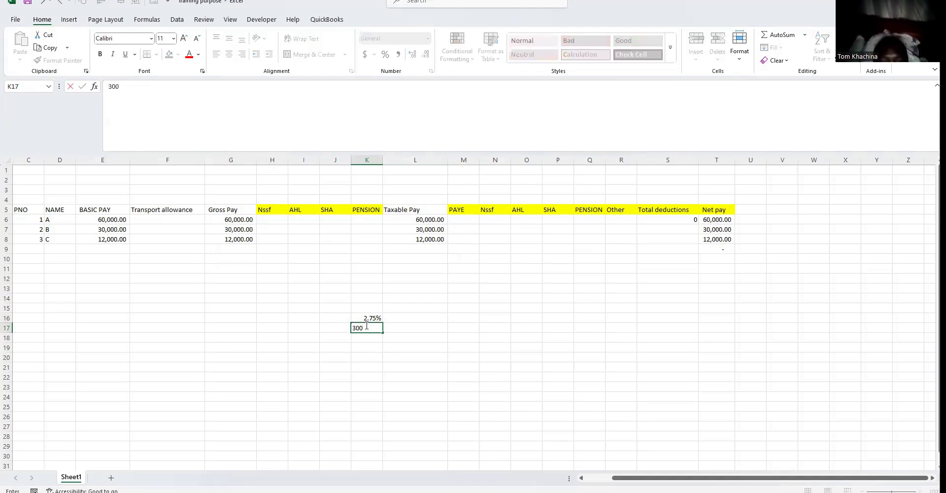
left_click(348, 353)
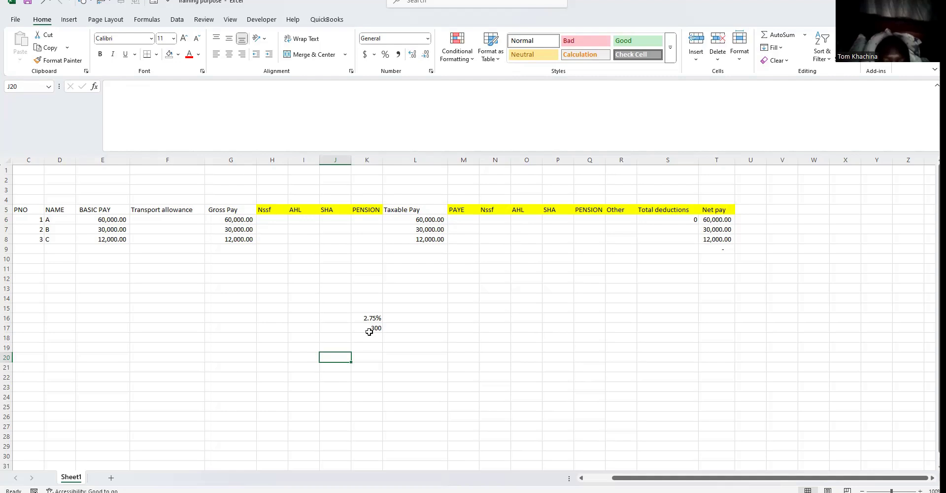
left_click_drag(369, 318, 361, 342)
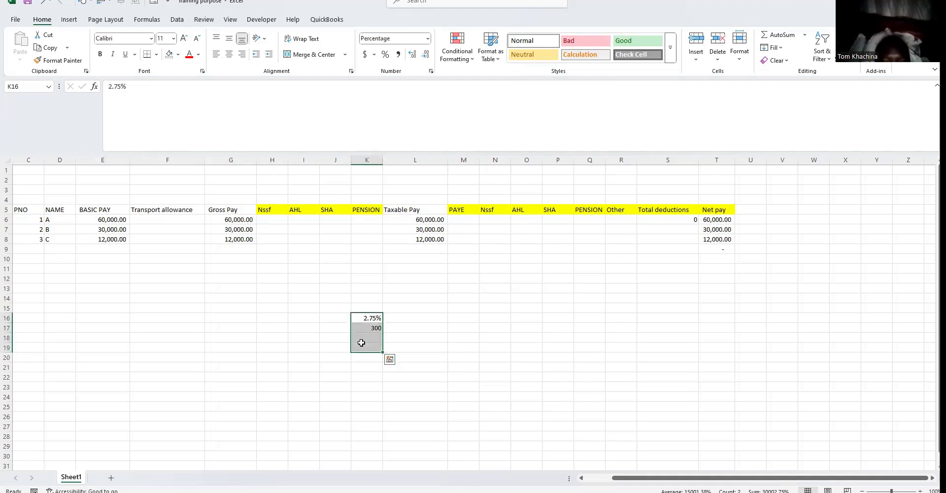
key("Delete")
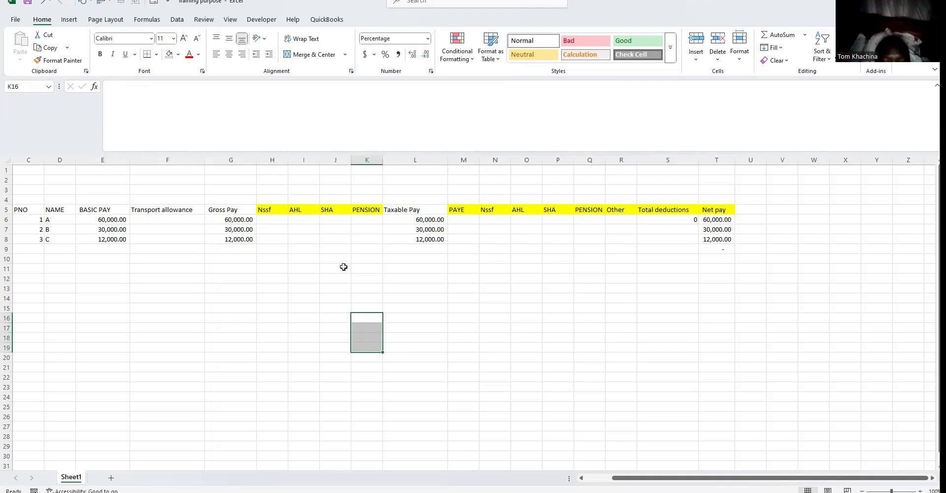
Step: Enter the formula =IF(G6*2.75%>300,2.75%*G6,300) in cell J6 to calculate the SHA deduction
left_click(334, 215)
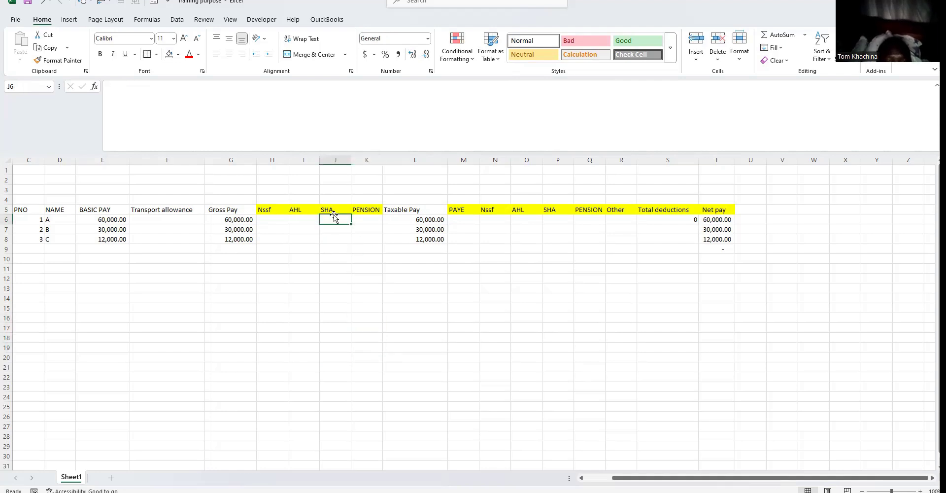
type("=")
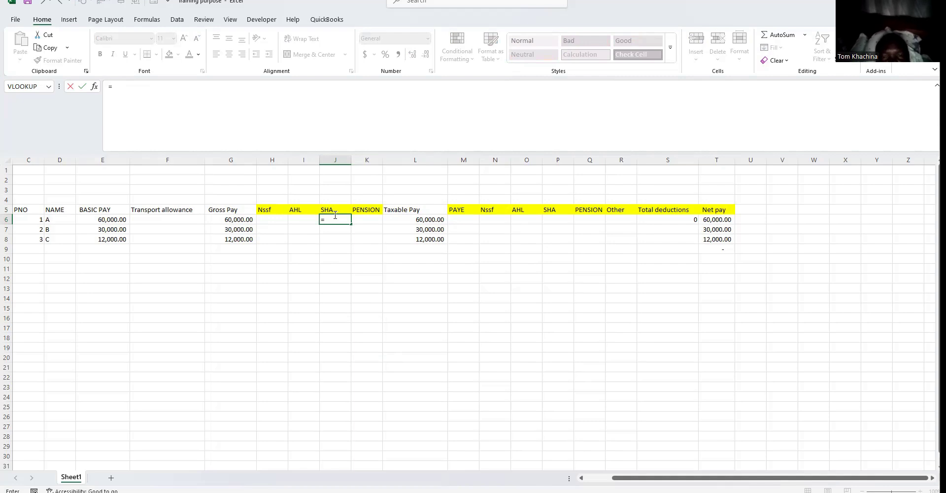
type("IF(")
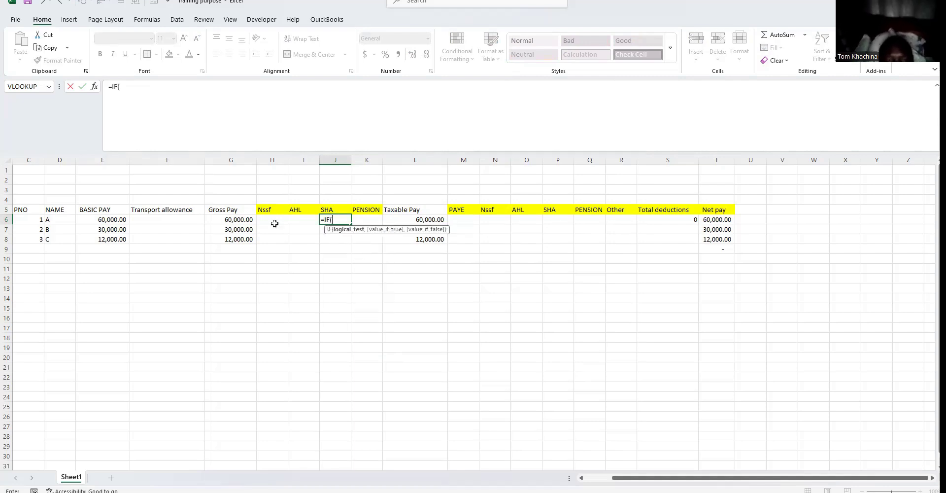
left_click(232, 219)
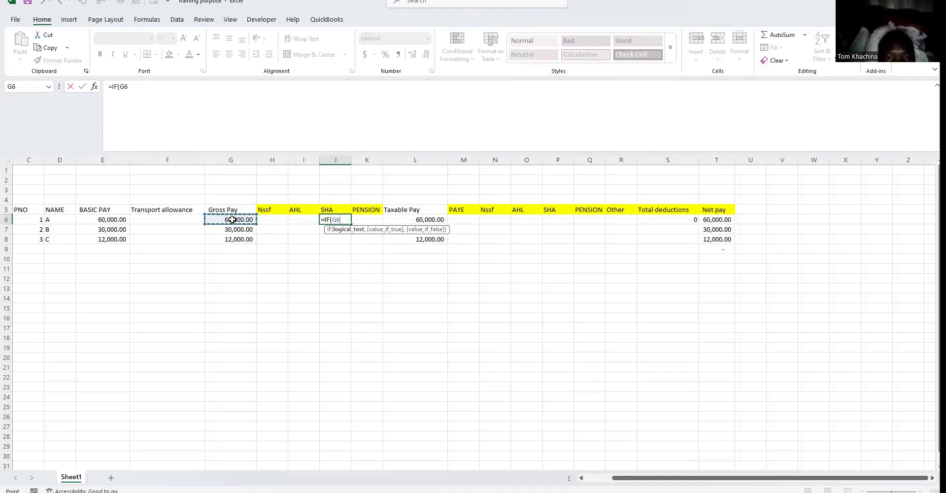
type("*2")
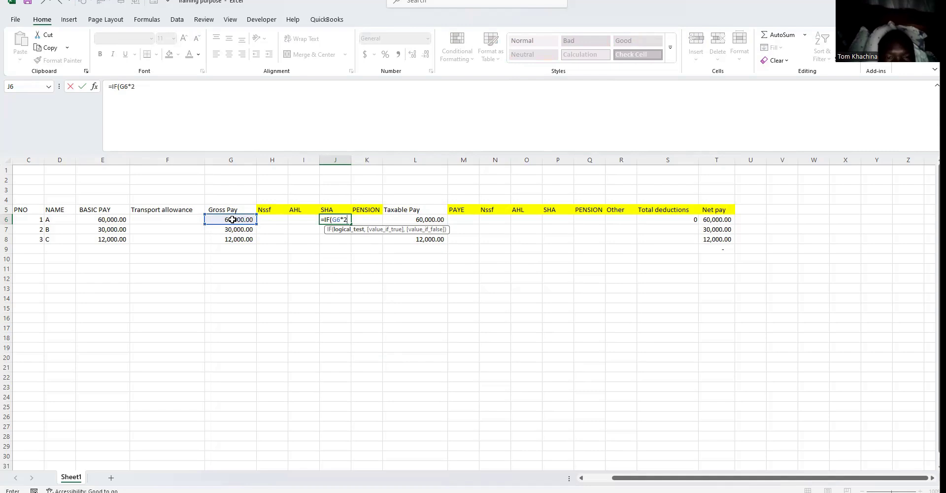
type(".75%")
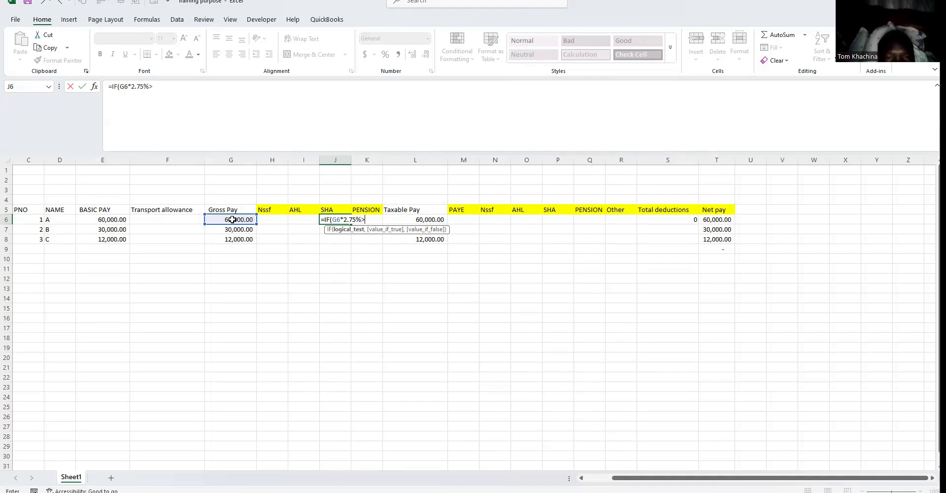
type(">300,")
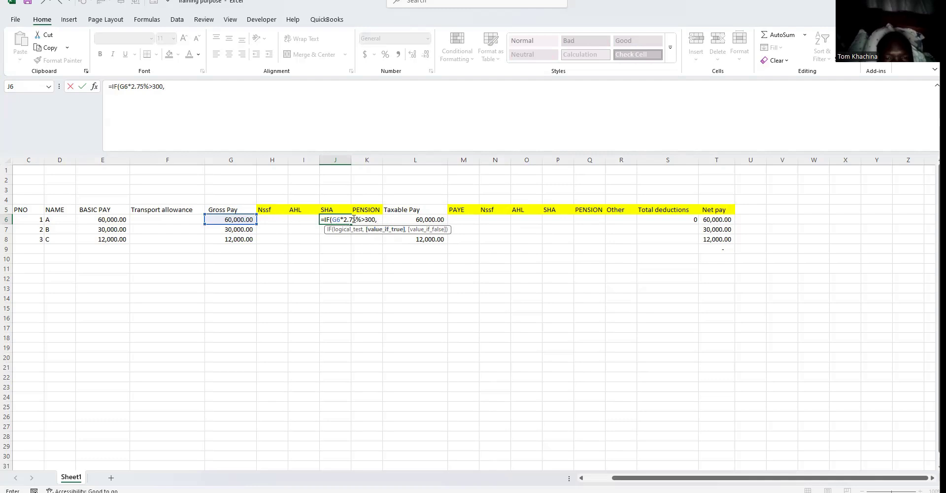
left_click_drag(343, 220, 354, 221)
key("ctrl+c")
left_click(378, 219)
key("ctrl+v")
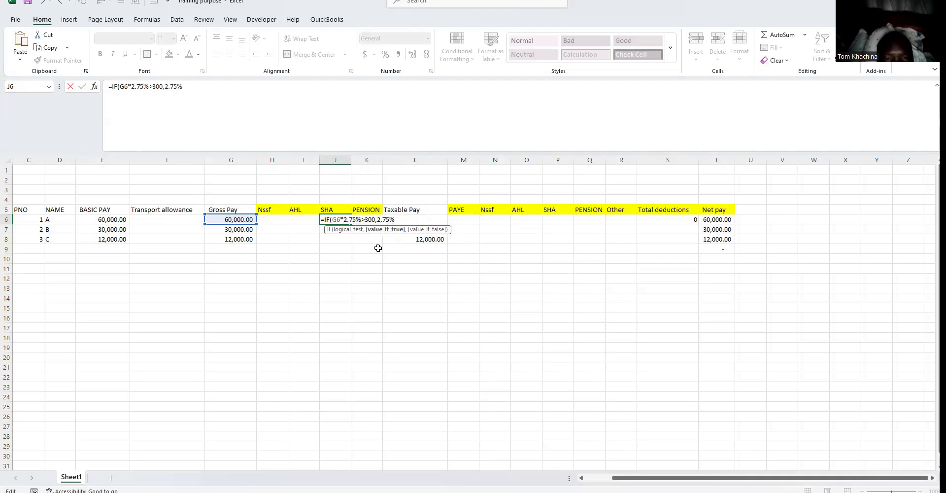
type("*")
left_click(237, 220)
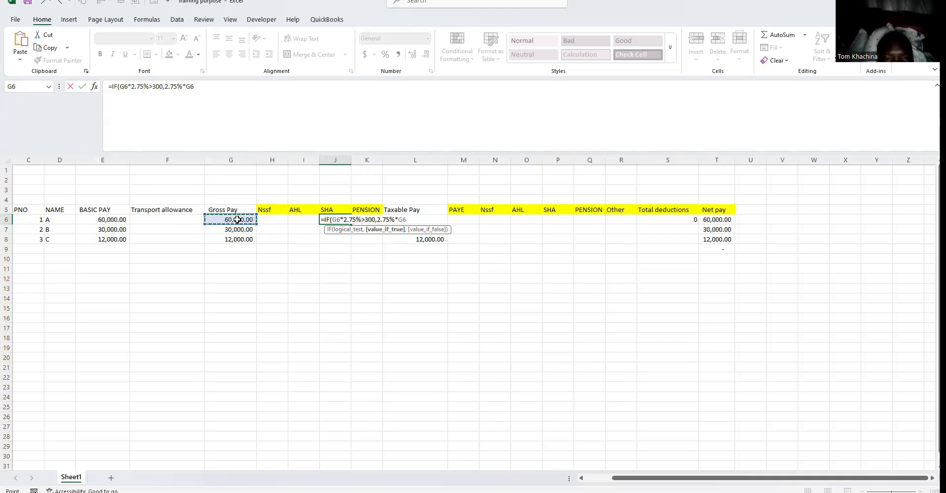
type(",300")
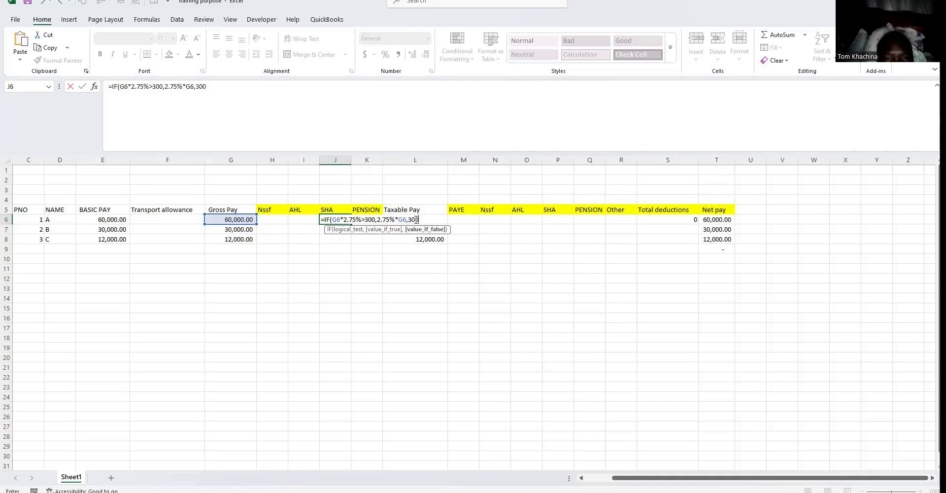
type(")")
key("Return")
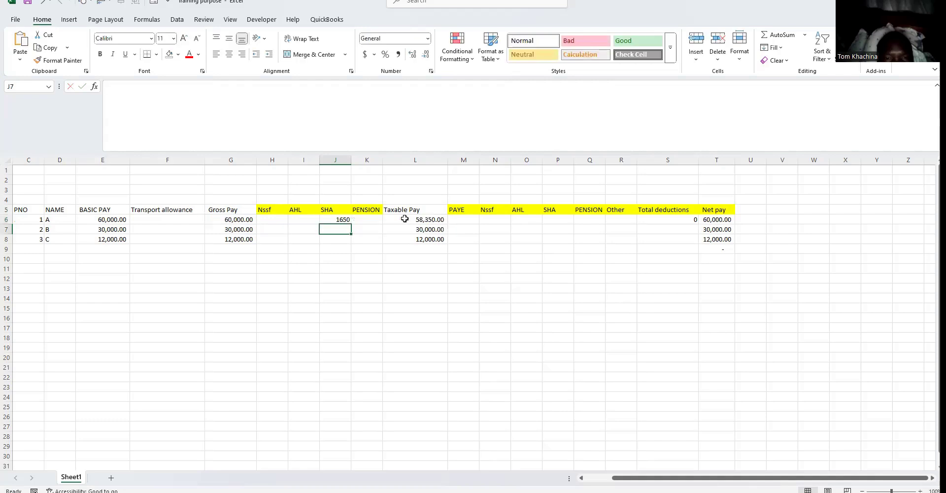
Step: Fill the SHA formula down from J6 to J8 and check the taxable pay in L6:L8
left_click(330, 224)
left_click_drag(351, 224, 340, 240)
left_click(365, 229)
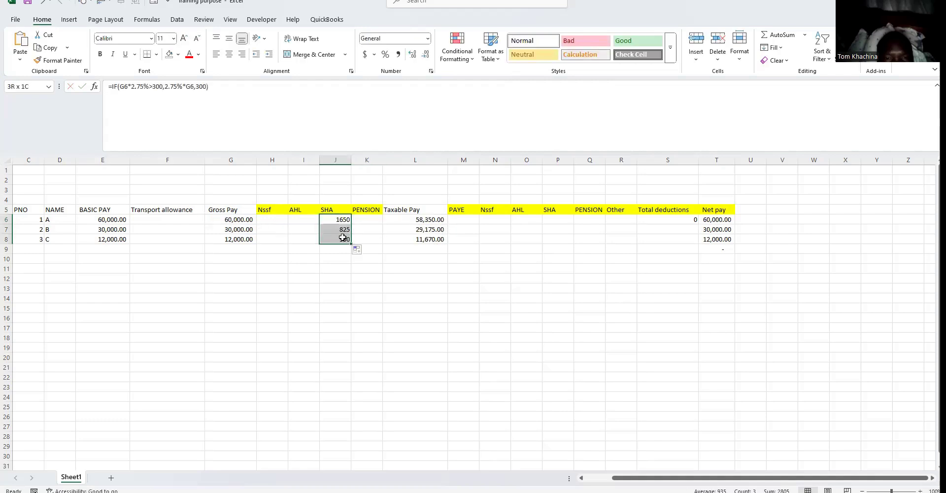
left_click_drag(422, 219, 420, 239)
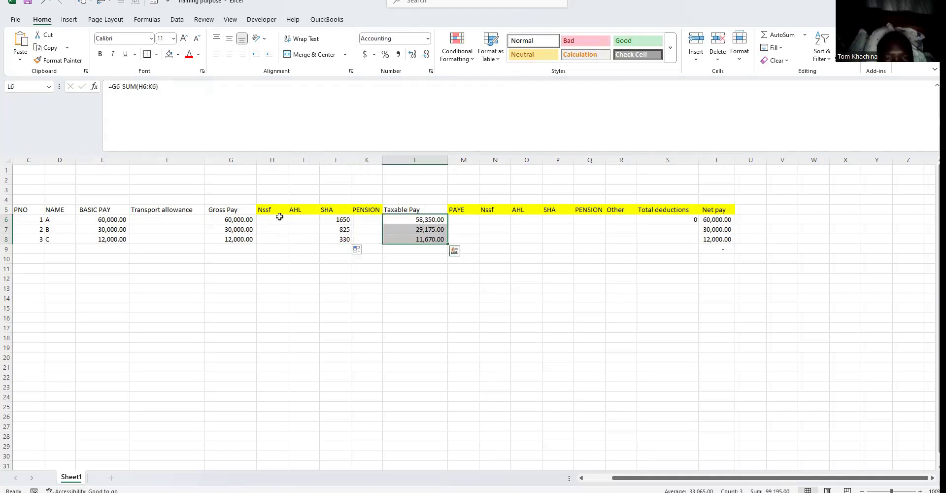
Step: Enter the AHL formula =G6*1.5% in cell I6 and fill it down to I8
left_click(315, 220)
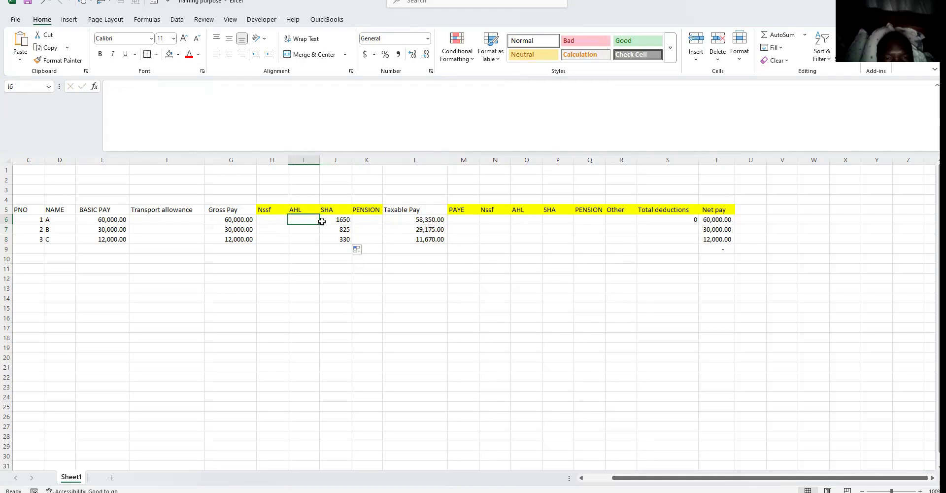
type("=")
left_click(225, 219)
type("*1.5%")
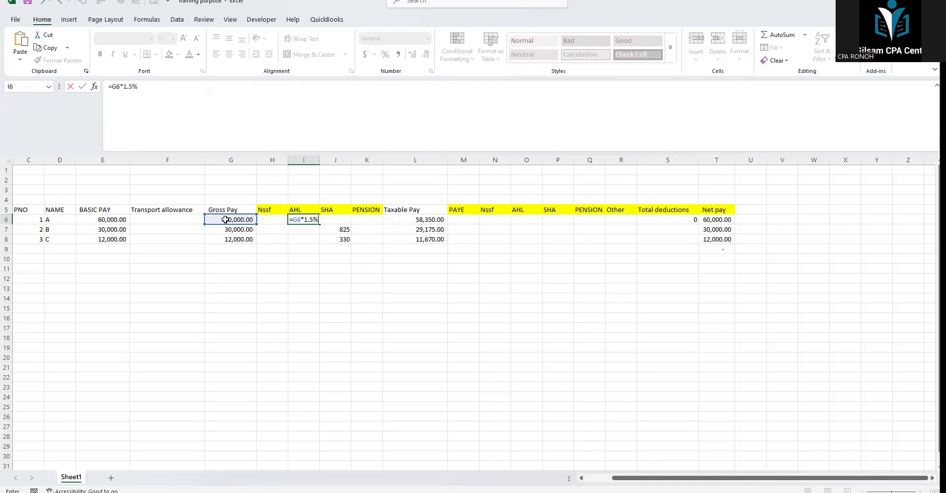
key("Return")
left_click(305, 221)
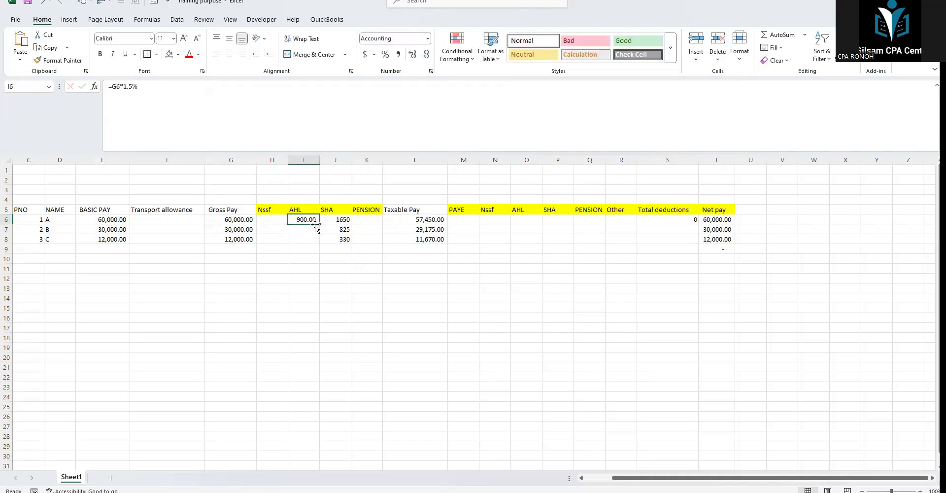
left_click_drag(320, 226, 293, 253)
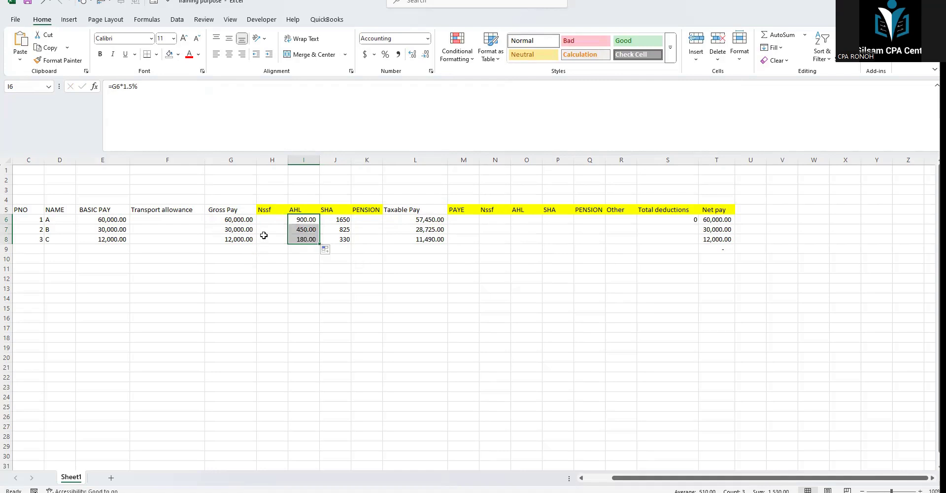
left_click(402, 237)
Step: Enter the pension amounts 10000 in K6, 0 in K7 and 5000 in K8
left_click(359, 218)
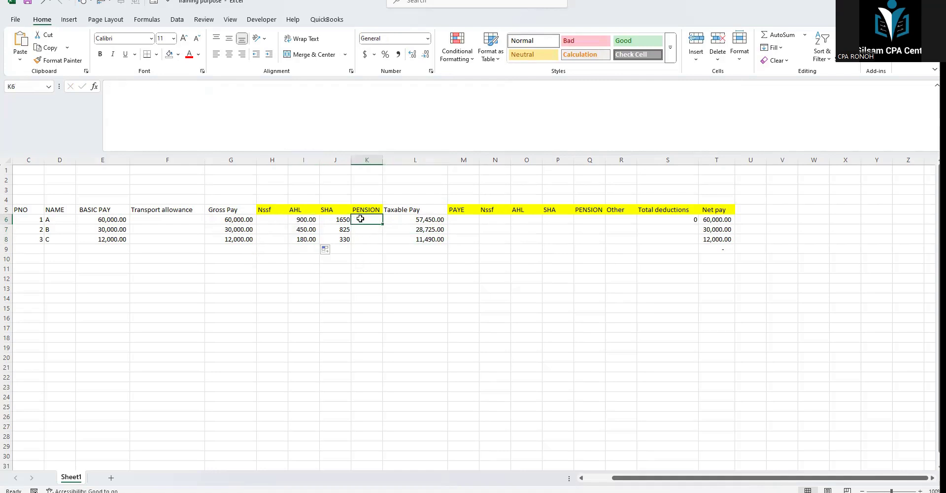
left_click_drag(364, 219, 375, 240)
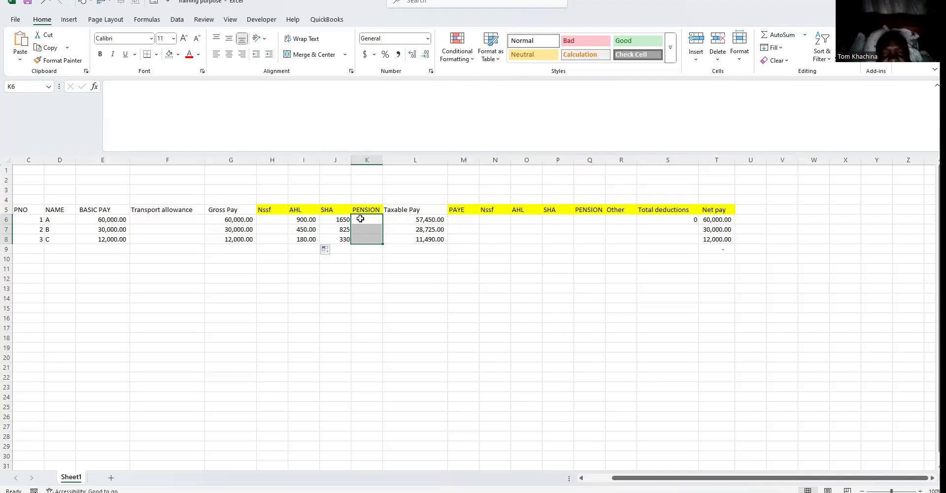
left_click(362, 219)
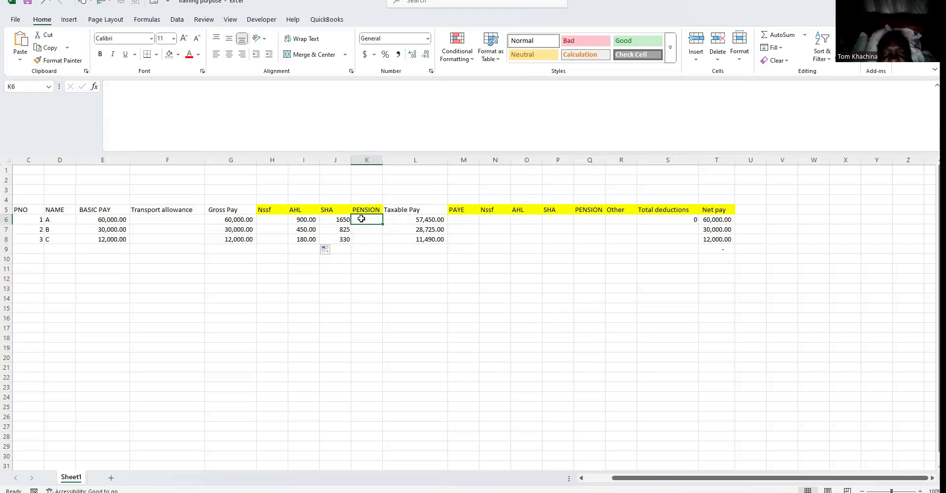
type("10000")
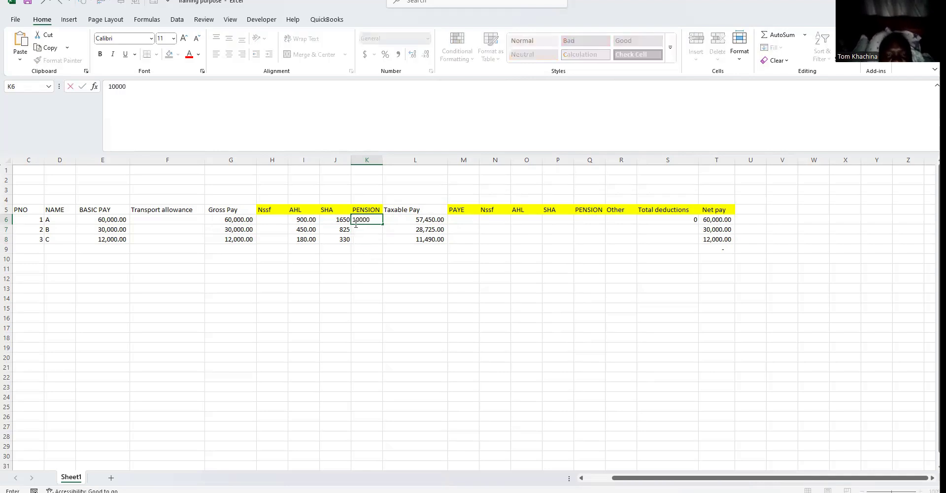
left_click(372, 237)
left_click(369, 231)
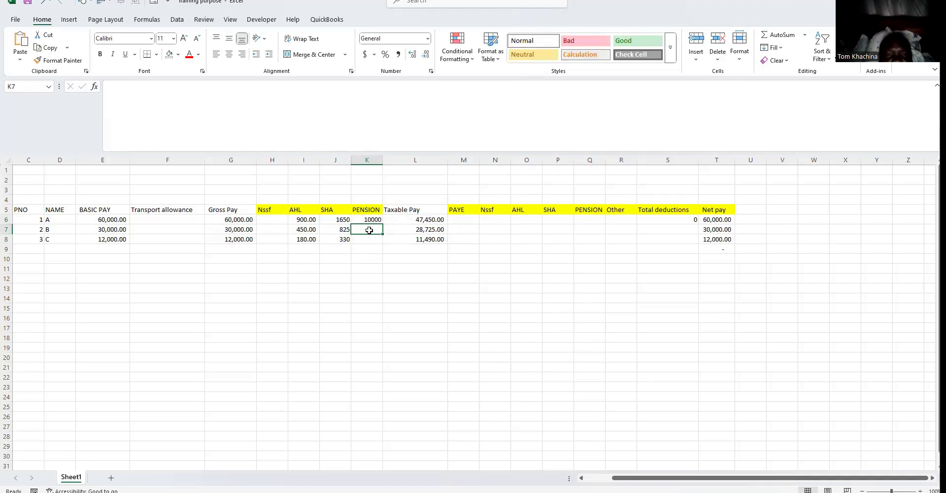
type("0")
left_click(369, 238)
type("5000")
left_click(368, 267)
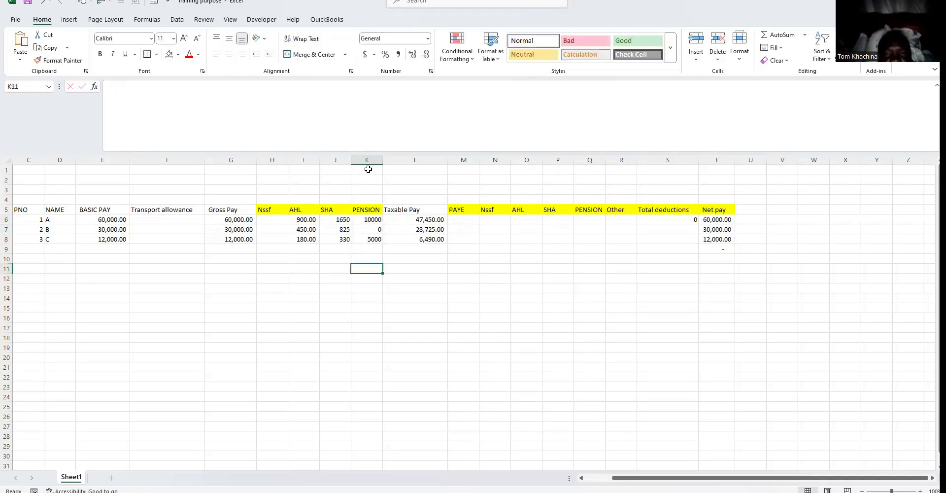
Step: Apply the comma number style to the whole pension column K
left_click(367, 160)
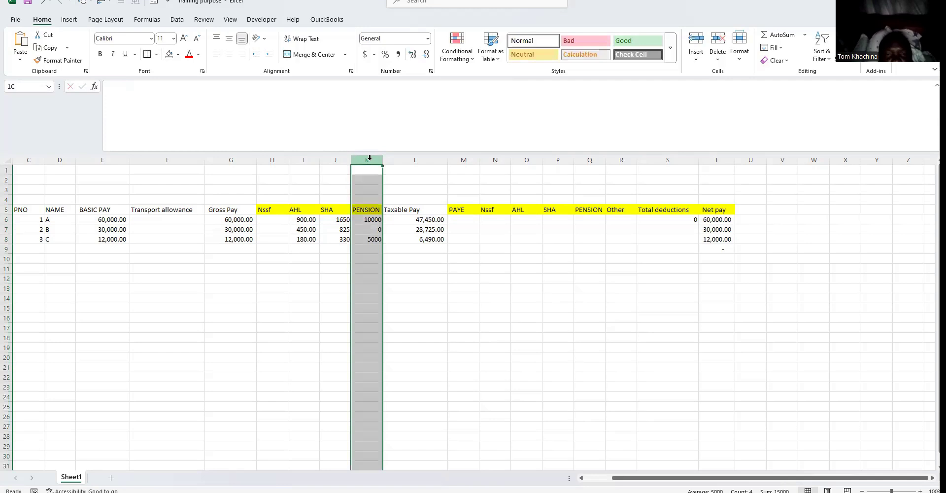
left_click(398, 55)
left_click(399, 266)
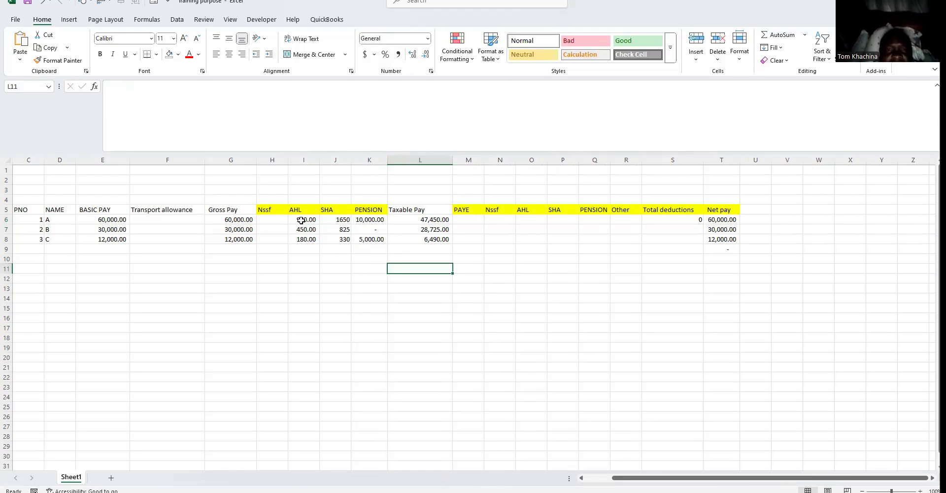
left_click(276, 218)
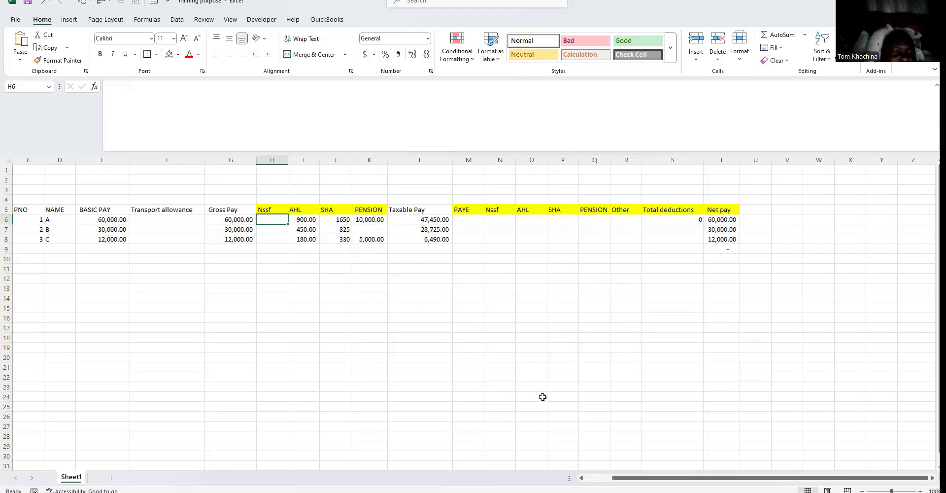
mouse_move(593, 491)
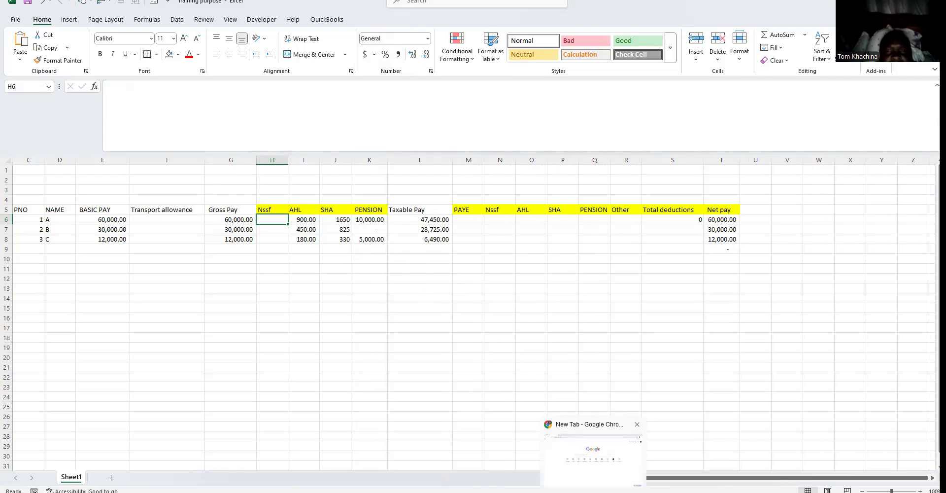
left_click(593, 454)
left_click(102, 22)
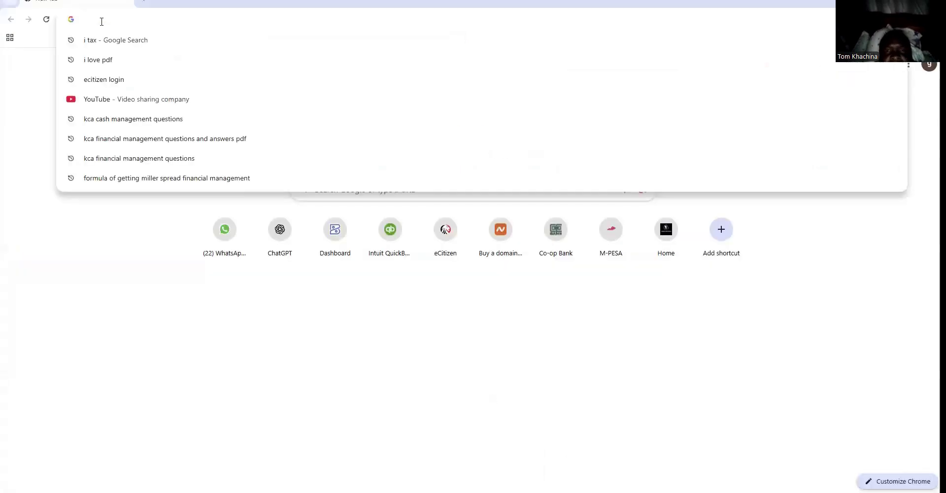
type("AREN")
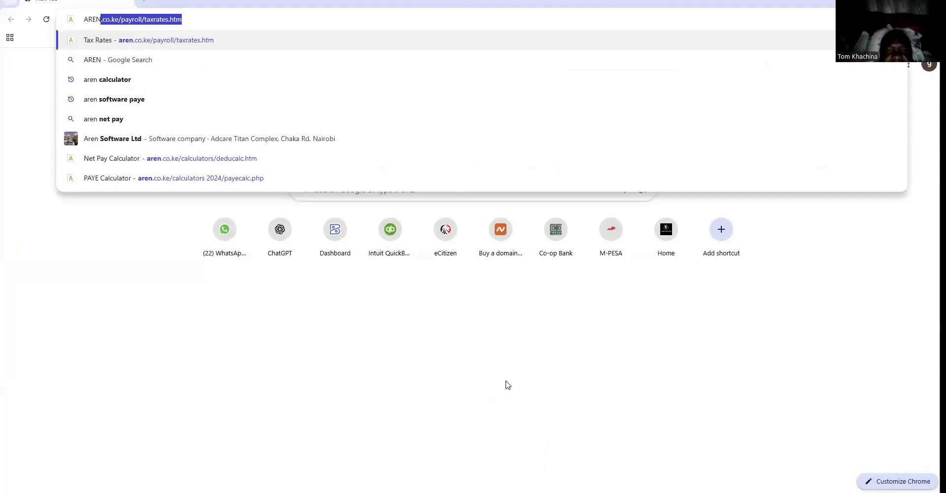
mouse_move(636, 492)
left_click(642, 467)
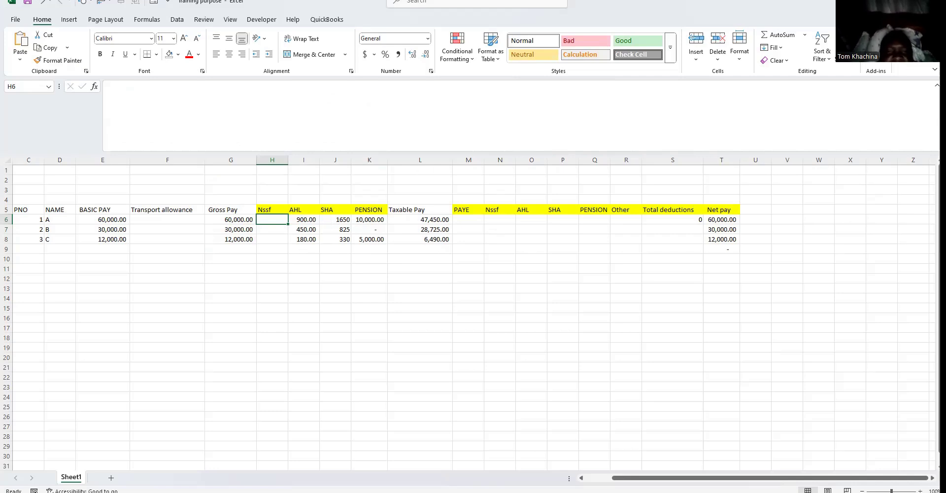
left_click(419, 265)
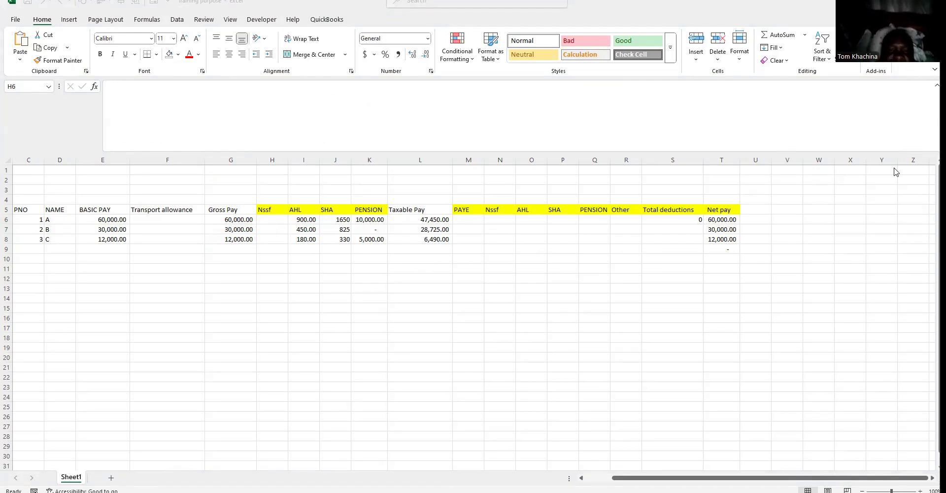
Step: Examine the 2.75% rate and the 300 threshold in the SHA formula in cell J6
left_click(339, 220)
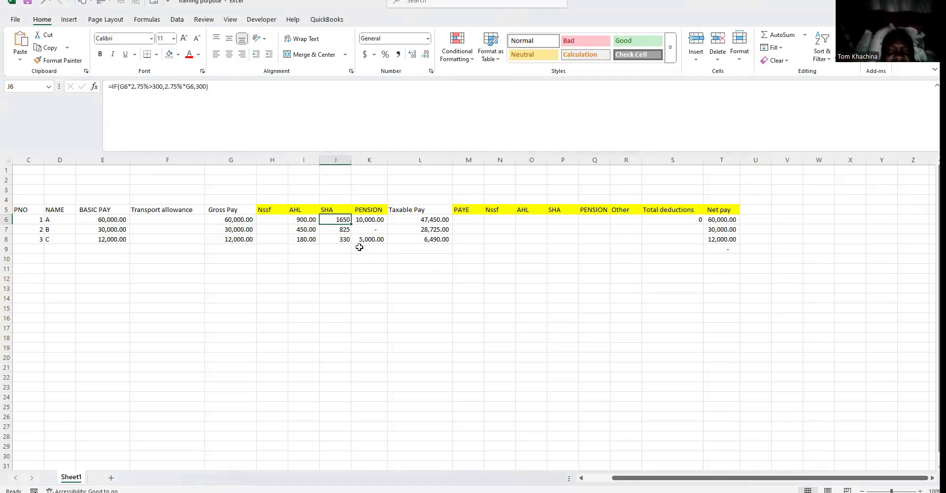
left_click(145, 88)
double_click(140, 87)
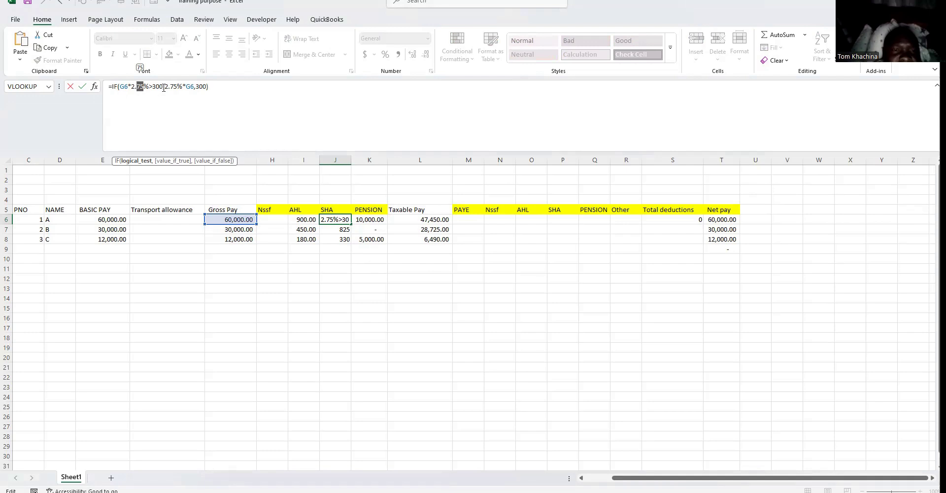
double_click(157, 88)
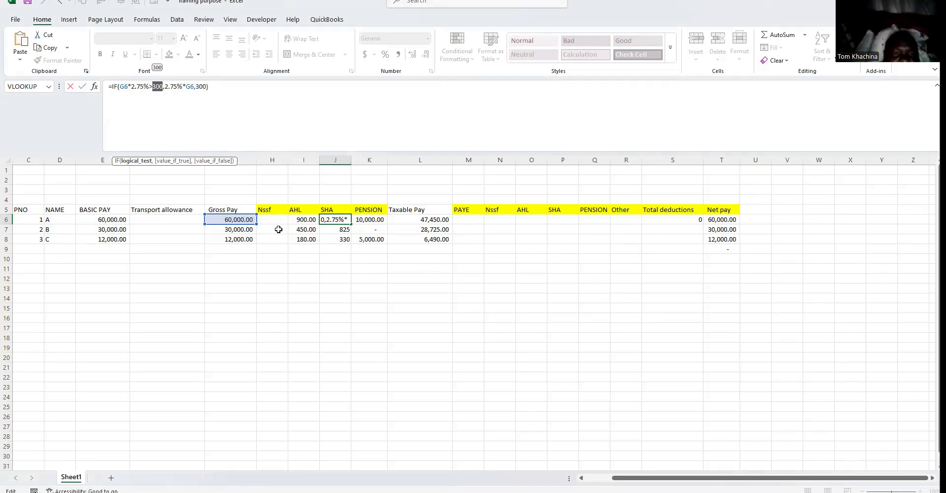
key("Return")
left_click(337, 218)
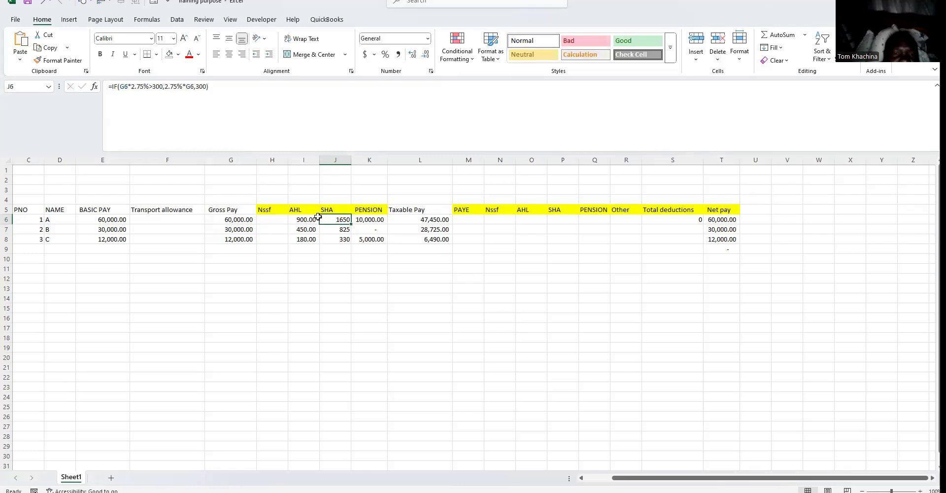
Step: Review the condition, true and false arguments of the SHA formula in J6, the AHL formula in I6 and the empty NSSF cells H6:H8
left_click(238, 219)
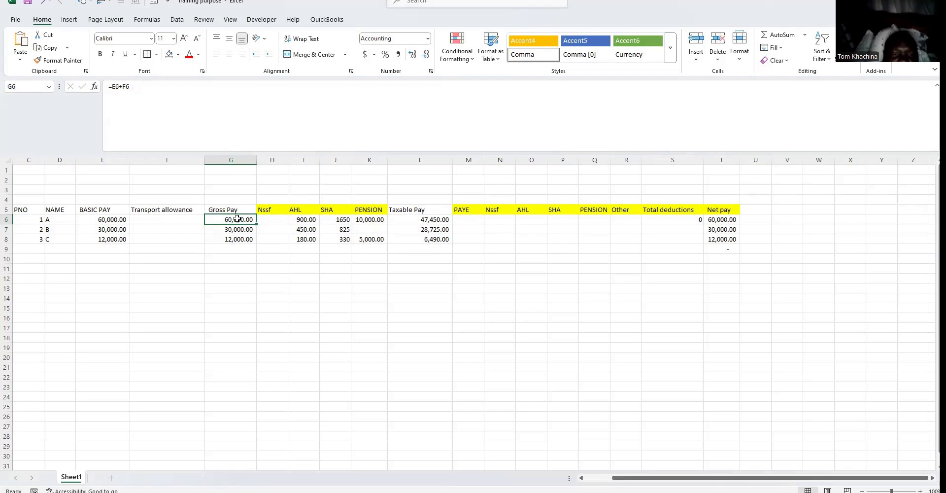
left_click(345, 220)
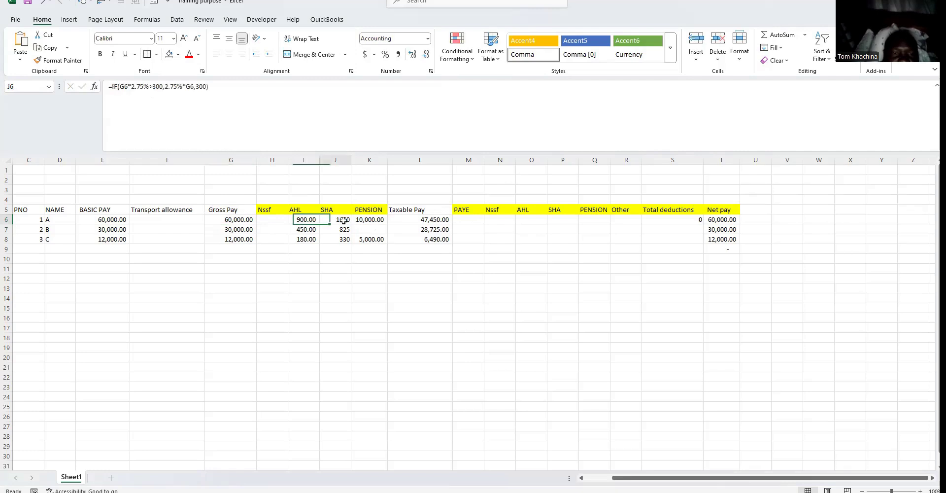
left_click(153, 87)
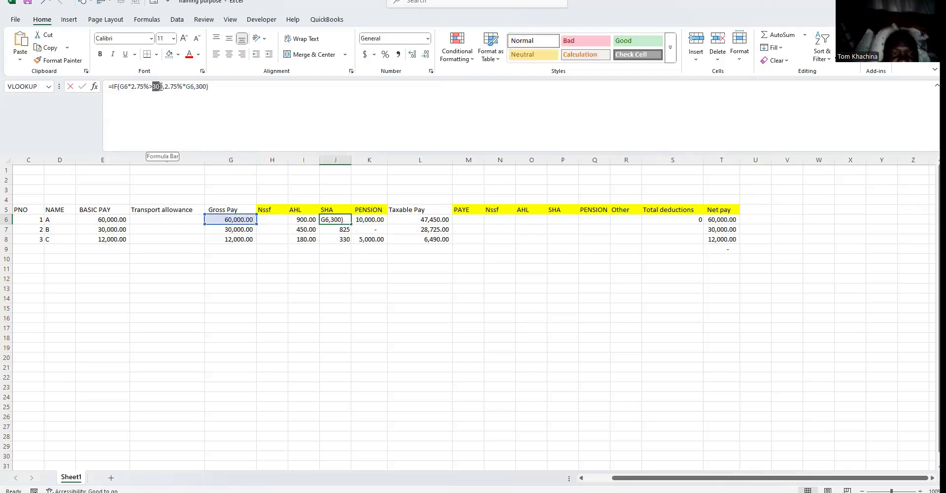
left_click_drag(153, 86, 160, 87)
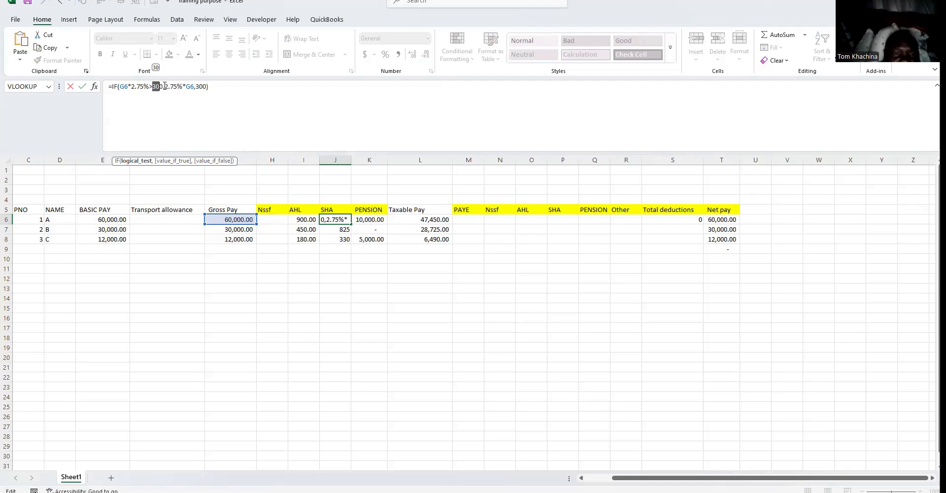
mouse_move(165, 87)
left_mouse_down()
mouse_move(186, 87)
mouse_move(166, 87)
left_mouse_up()
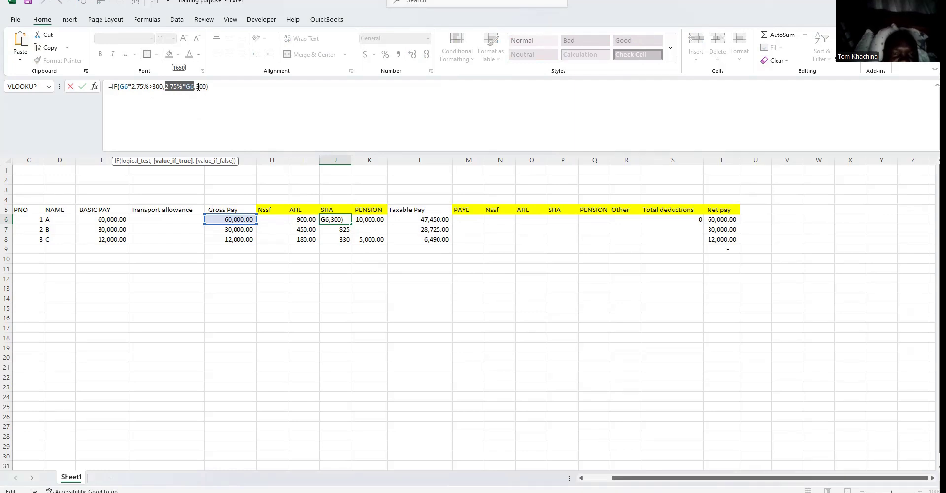
left_click_drag(196, 87, 206, 87)
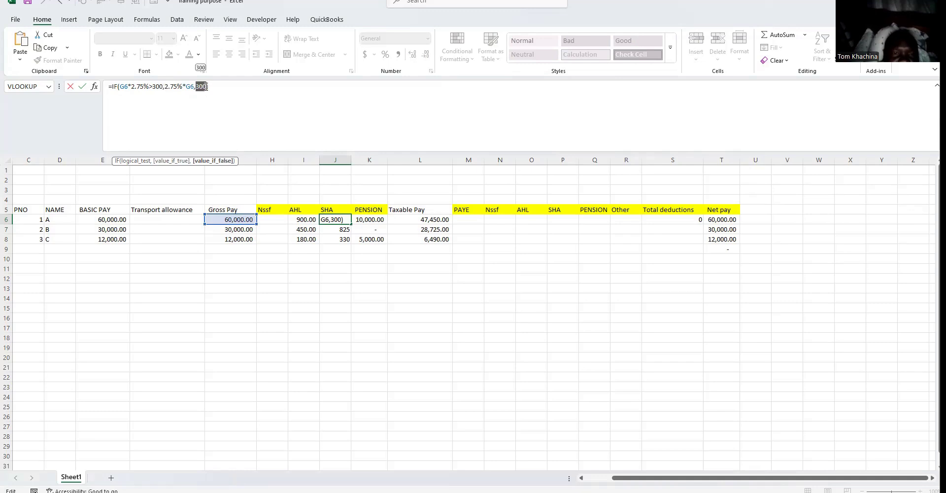
key("Return")
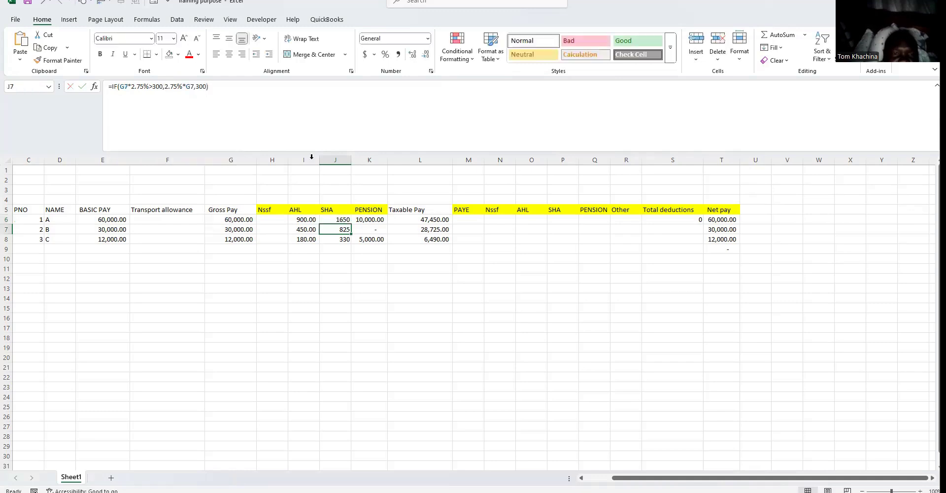
left_click(300, 221)
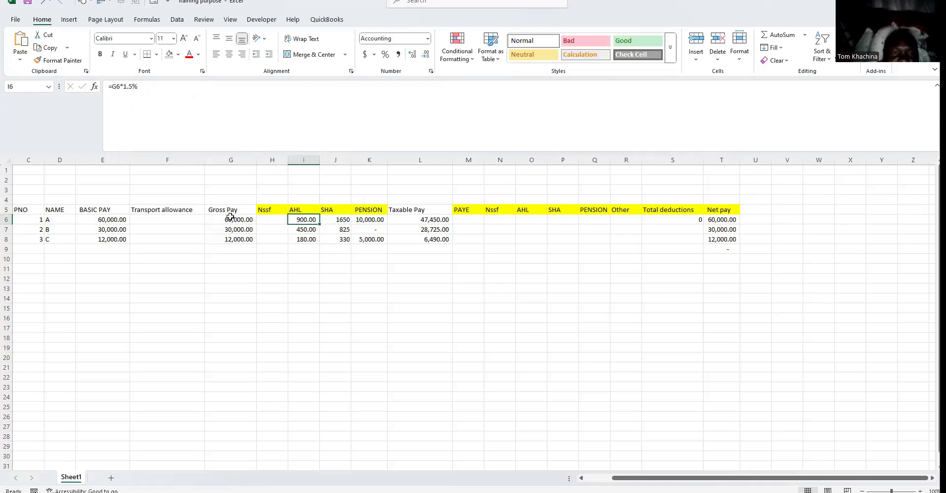
left_click(253, 252)
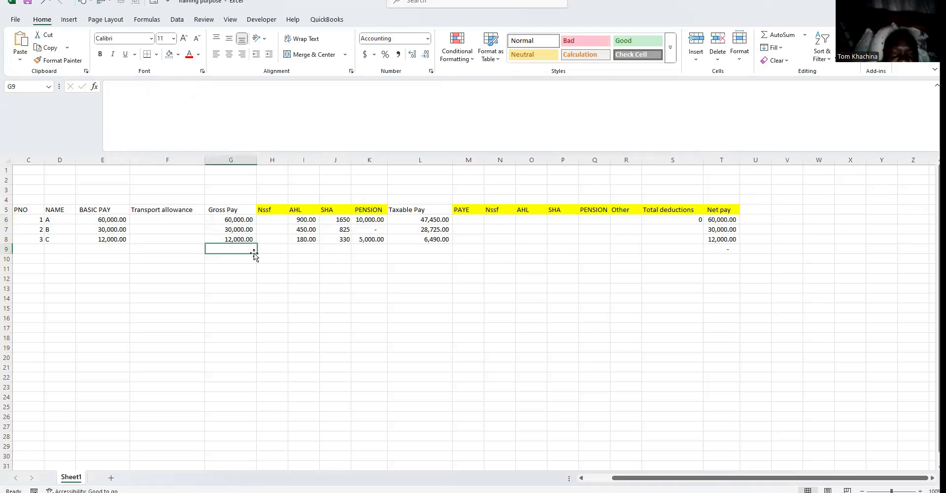
left_click_drag(269, 219, 270, 240)
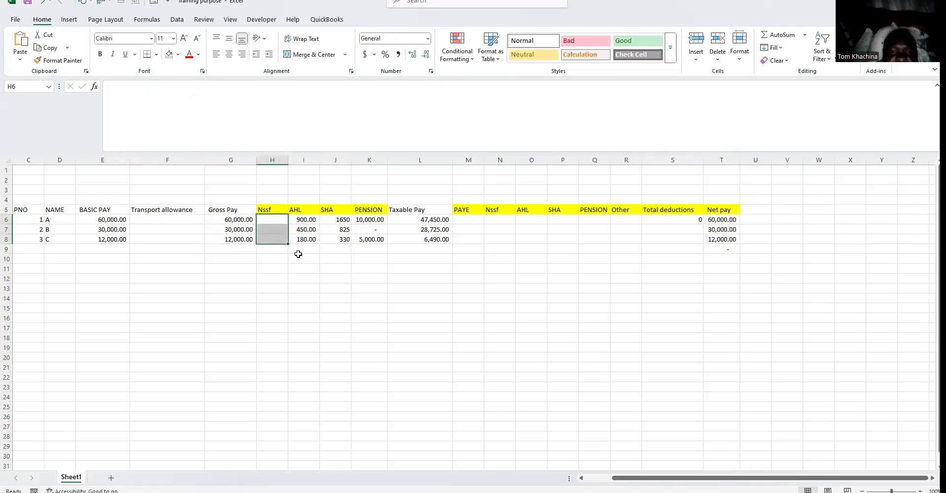
Step: Enter the label NSSF in cell K14 below the payroll table
left_click(383, 297)
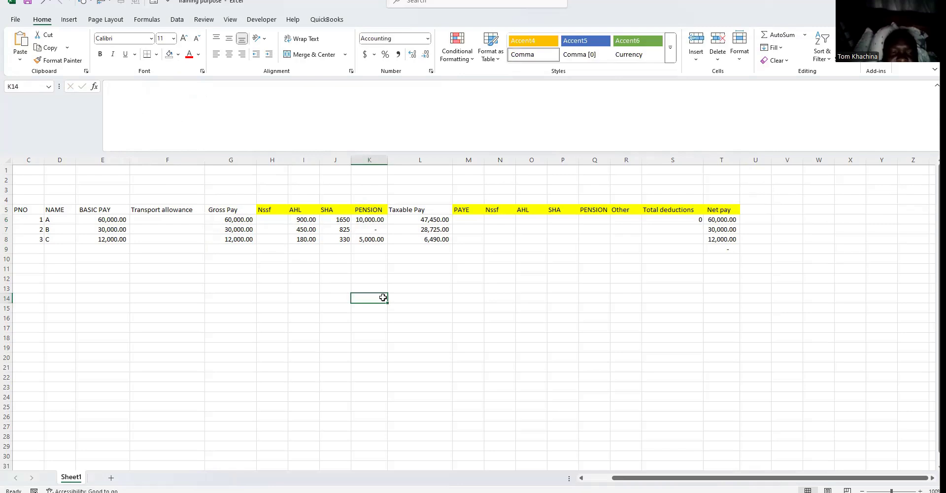
type("NSSF")
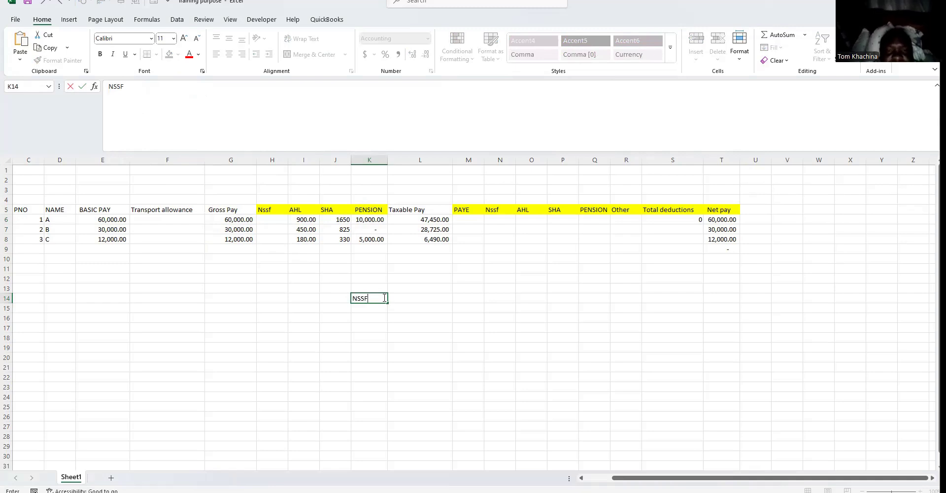
key("BackSpace")
key("BackSpace")
key("BackSpace")
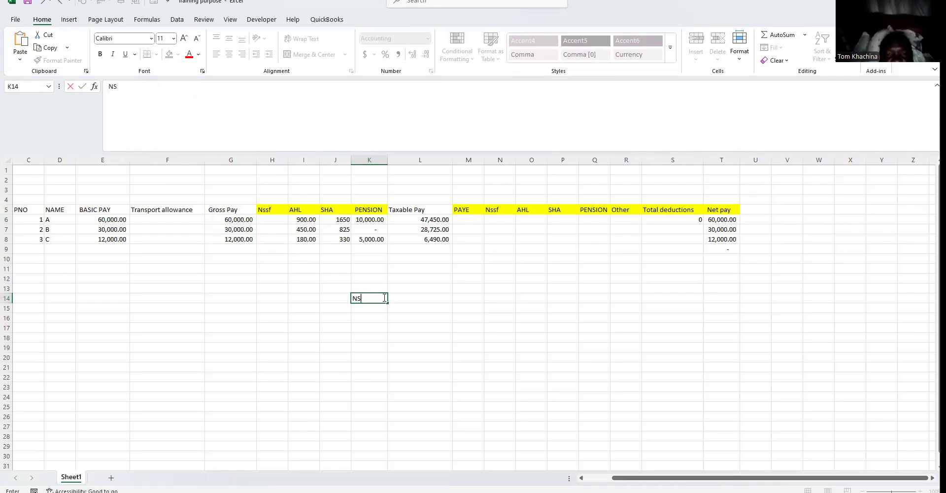
type("SSF")
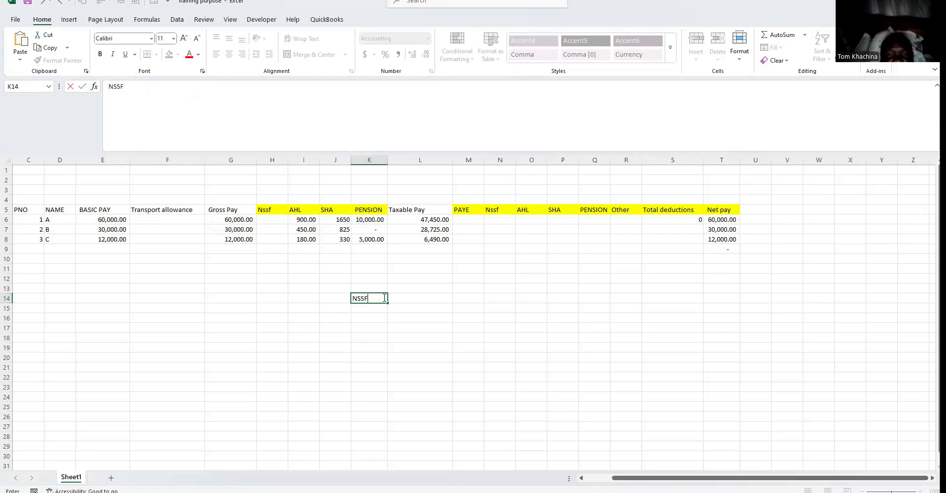
left_click(363, 309)
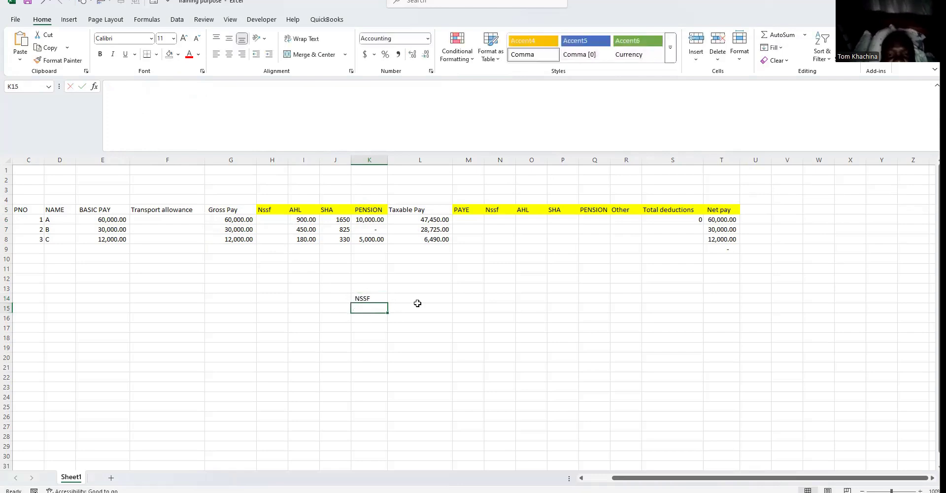
Step: Enter the NSSF rate 6% in L17, the pay limit 72000 in L19 and the contribution 4320 in L21
left_click(402, 326)
type("65")
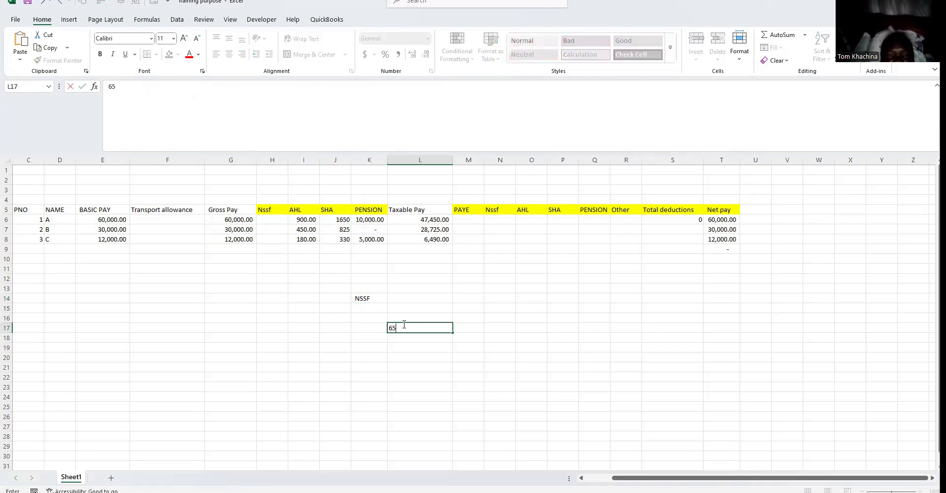
key("BackSpace")
type("%")
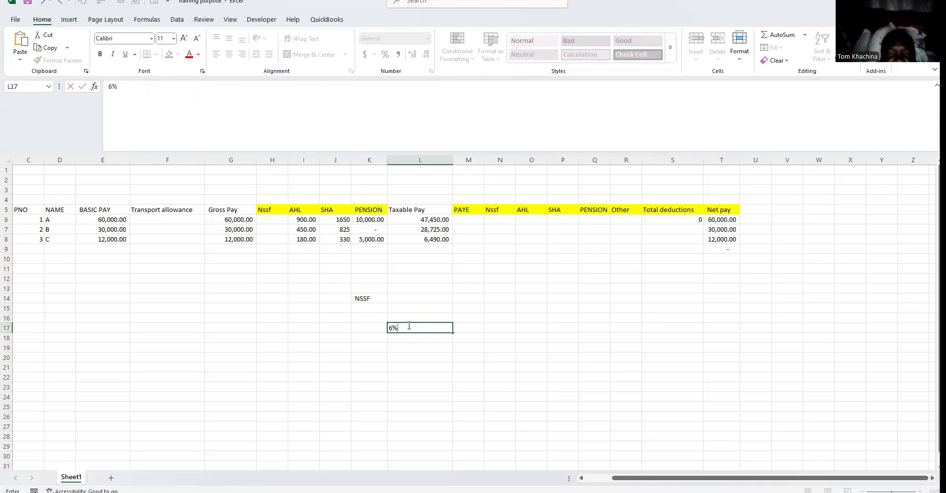
left_click(407, 347)
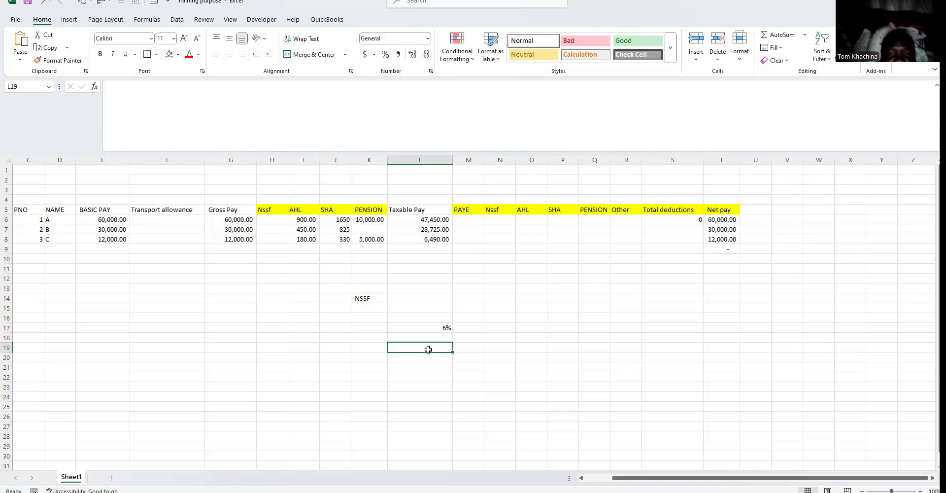
type("72000")
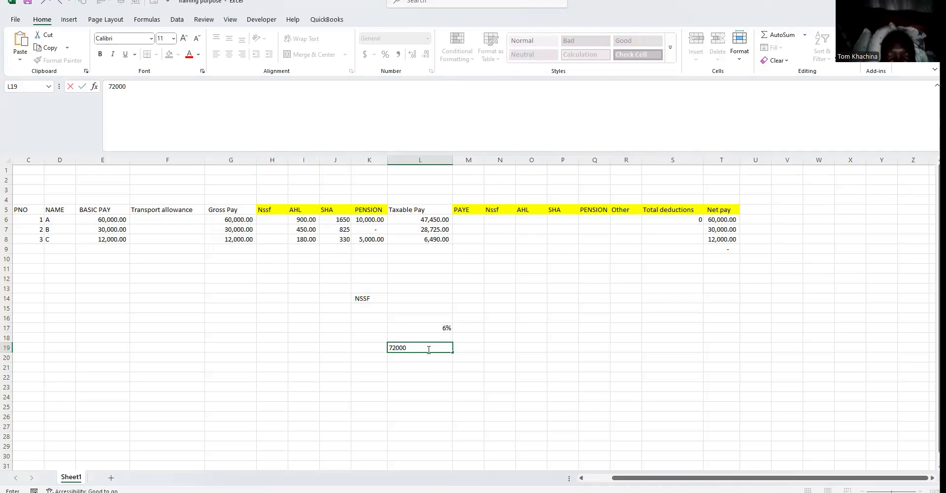
left_click(412, 365)
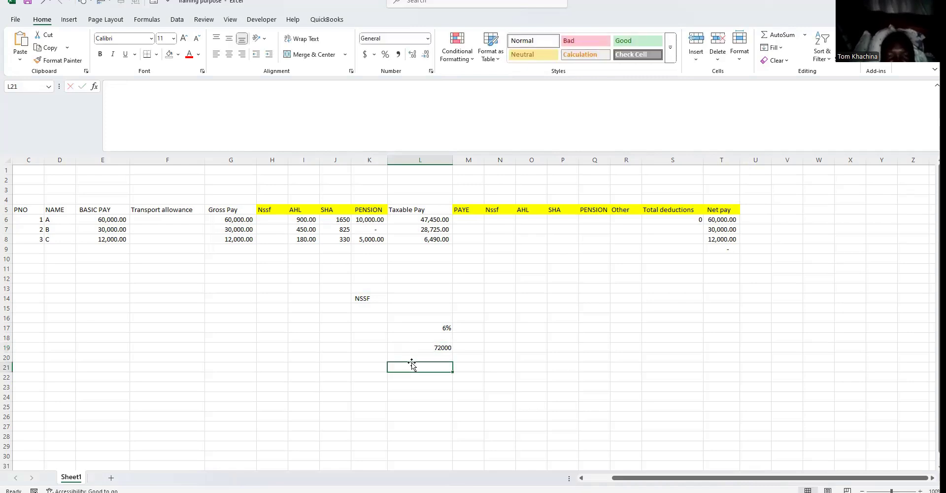
type("4320")
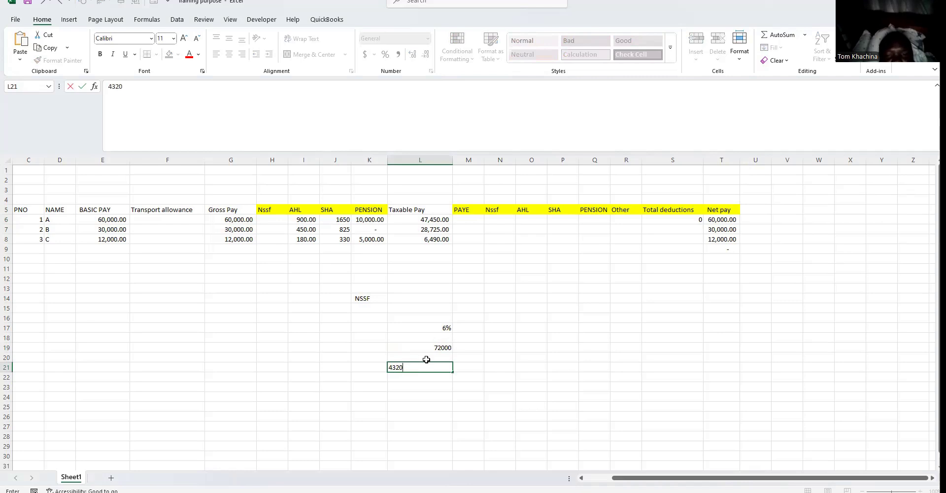
left_click(418, 397)
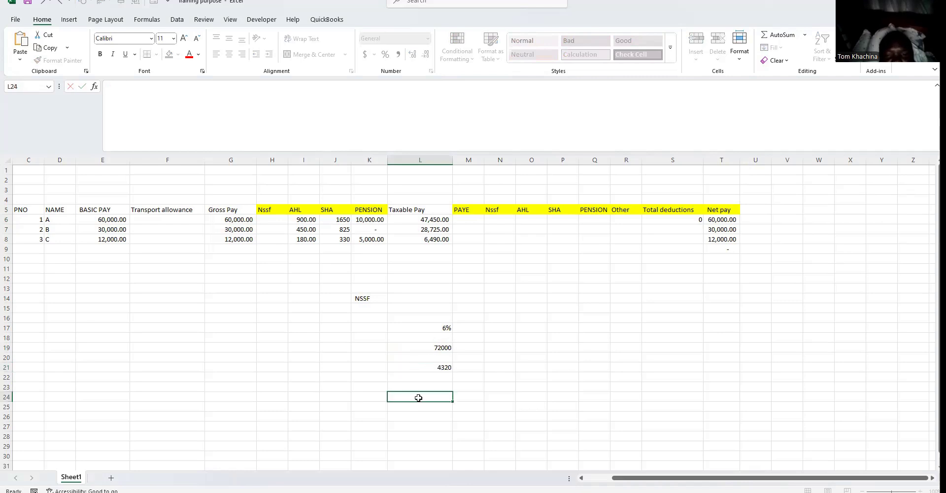
Step: Review the NSSF notes and clear them from the range K14:L21
left_click(426, 359)
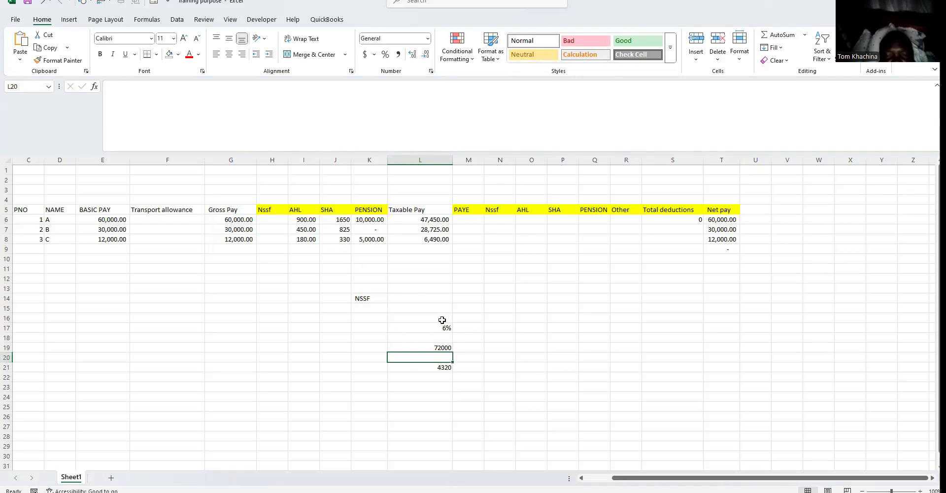
left_click(522, 337)
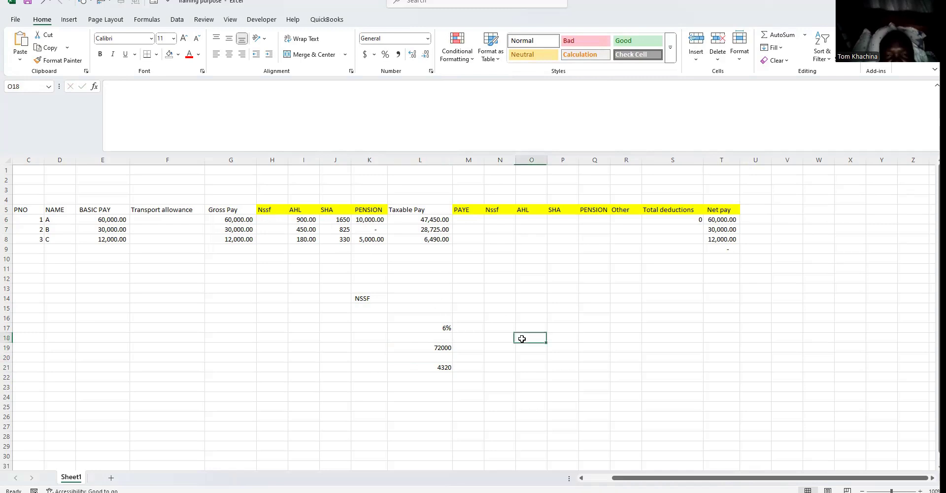
left_click(434, 349)
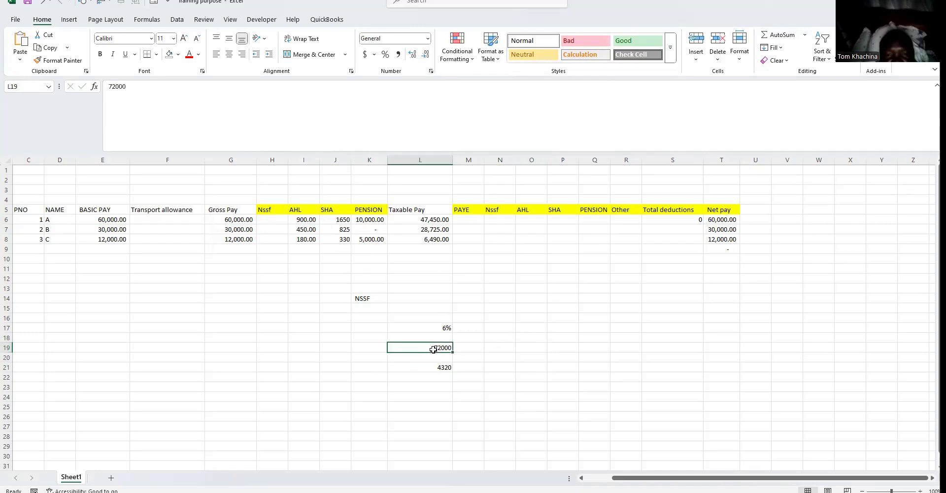
left_click(534, 365)
left_click(435, 358)
left_click(434, 367)
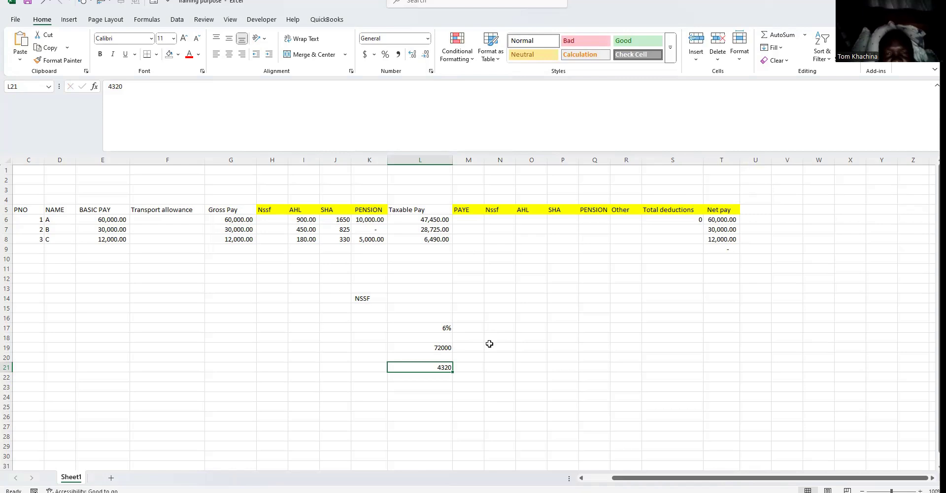
left_click_drag(361, 298, 434, 370)
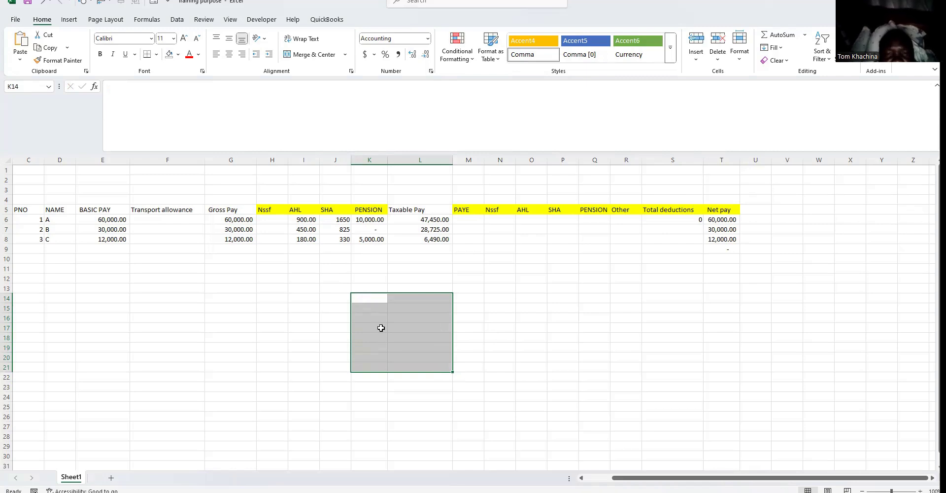
Step: Switch to Chrome, search for "aren calculator" and open the Tax Rates page of the Aren website
left_click(274, 220)
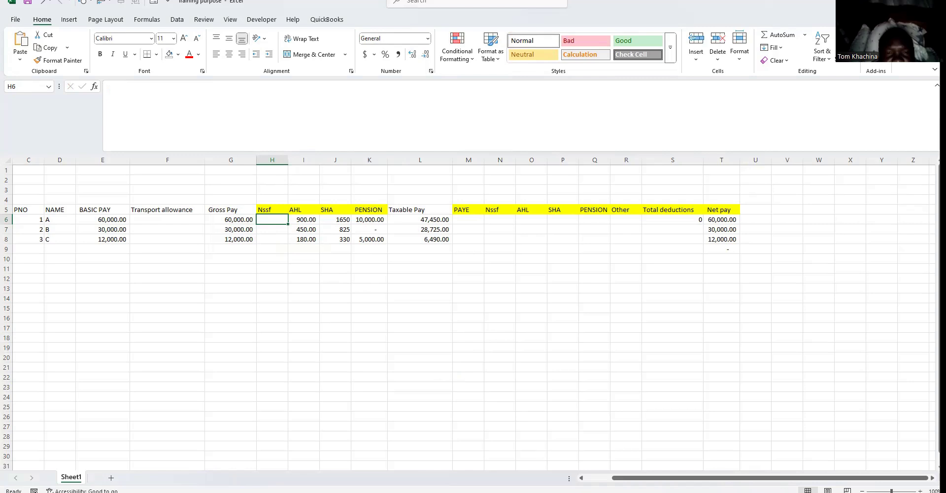
mouse_move(593, 492)
left_click(587, 469)
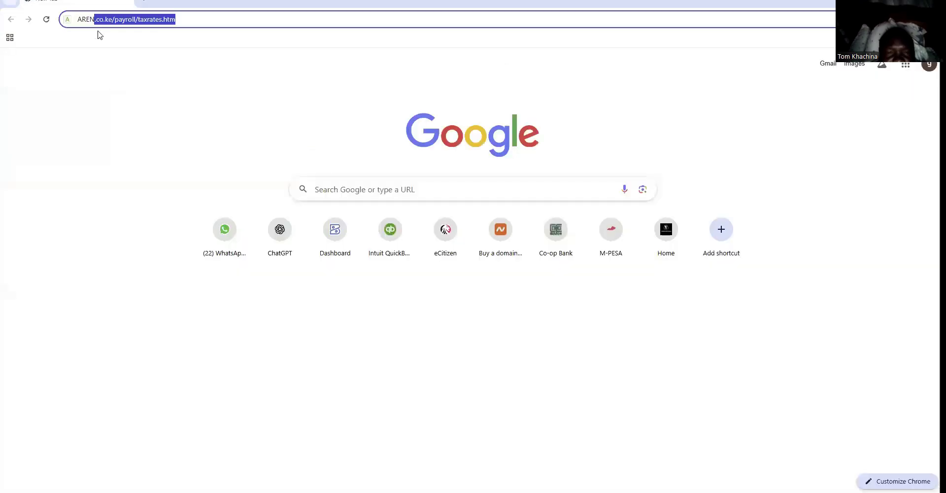
left_click_drag(186, 19, 74, 20)
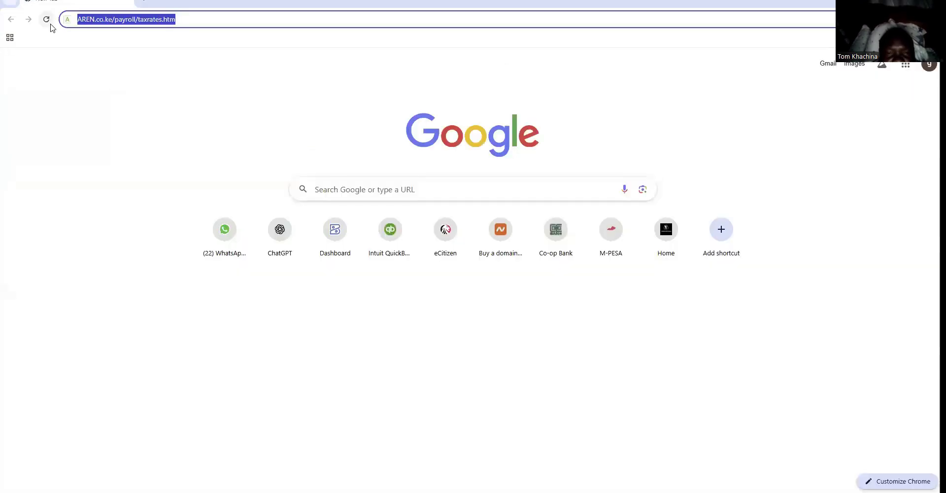
type("aren")
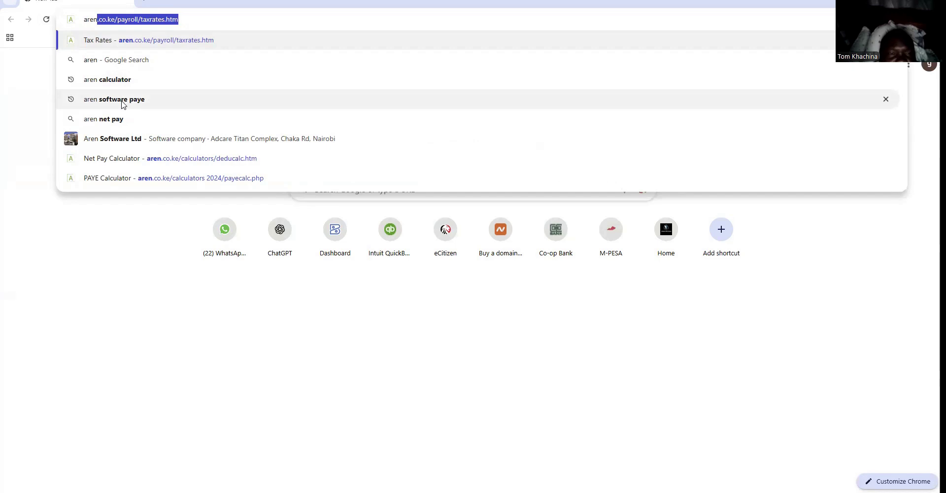
left_click(123, 81)
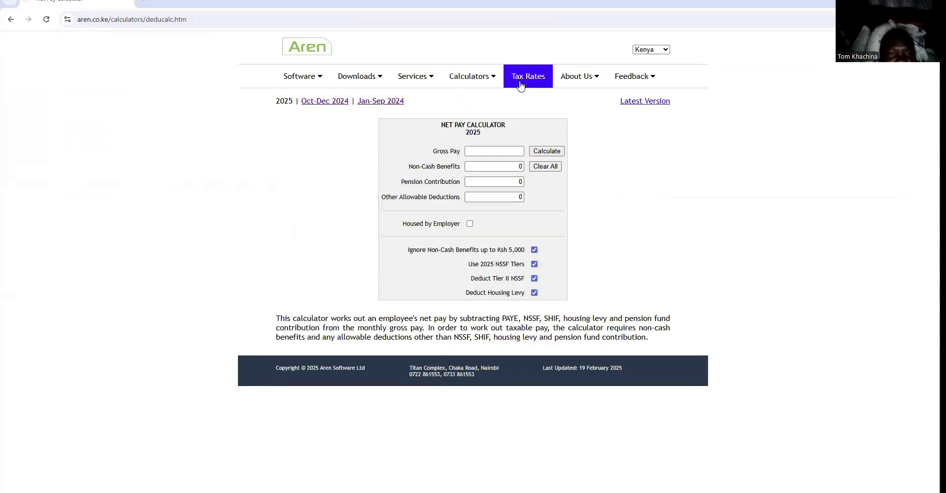
left_click(528, 84)
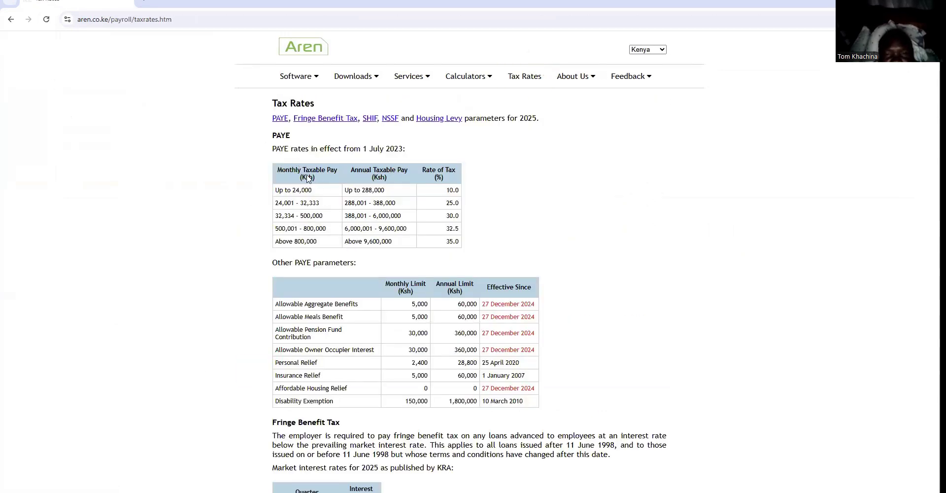
Step: Examine the NSSF contribution rate and the Tier I and Tier II pensionable pay limits for February 2025 onwards
scroll(315, 182, "down", 7)
scroll(325, 189, "down", 4)
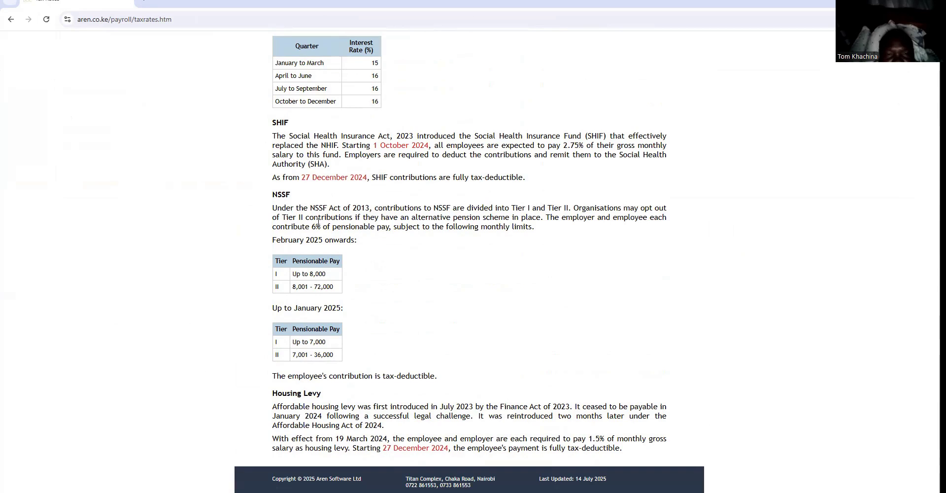
left_click_drag(312, 228, 324, 227)
left_click_drag(293, 273, 326, 277)
left_click_drag(311, 226, 320, 226)
left_click(296, 285)
left_click_drag(302, 284, 328, 287)
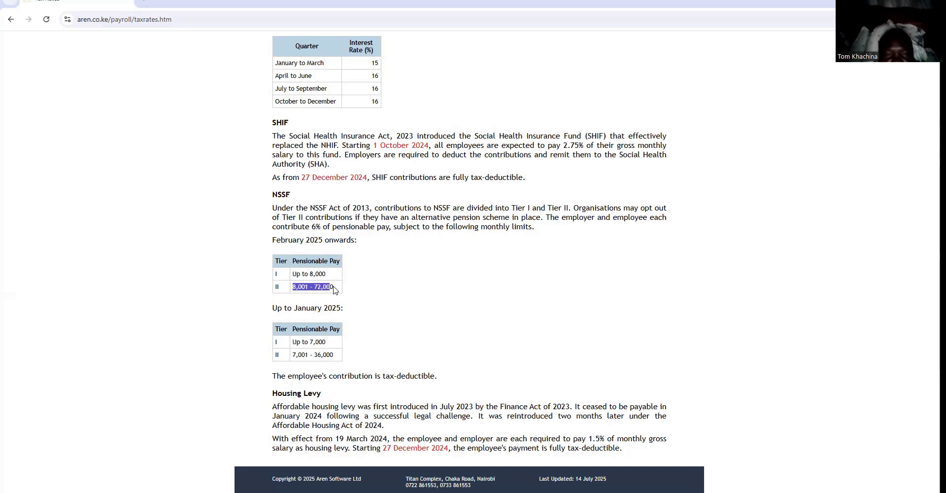
Step: Check the NSSF Tier I and Tier II limits on the page and switch back to the Training purpose workbook in Excel
left_click_drag(274, 309, 340, 358)
mouse_move(292, 274)
left_mouse_down()
mouse_move(336, 287)
mouse_move(296, 277)
left_mouse_up()
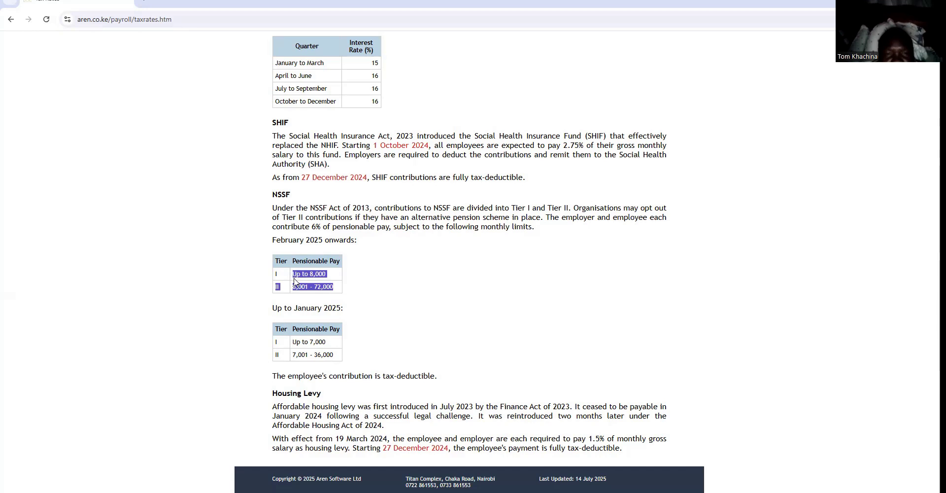
mouse_move(636, 492)
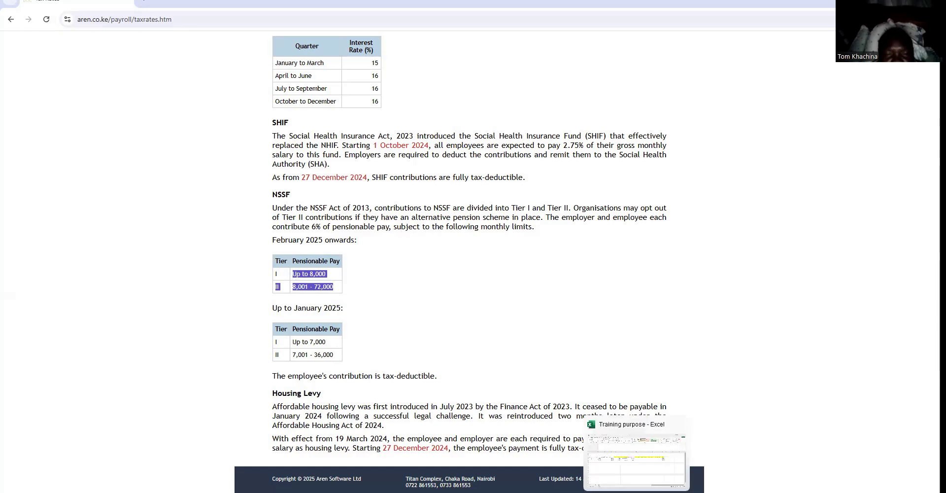
left_click(624, 474)
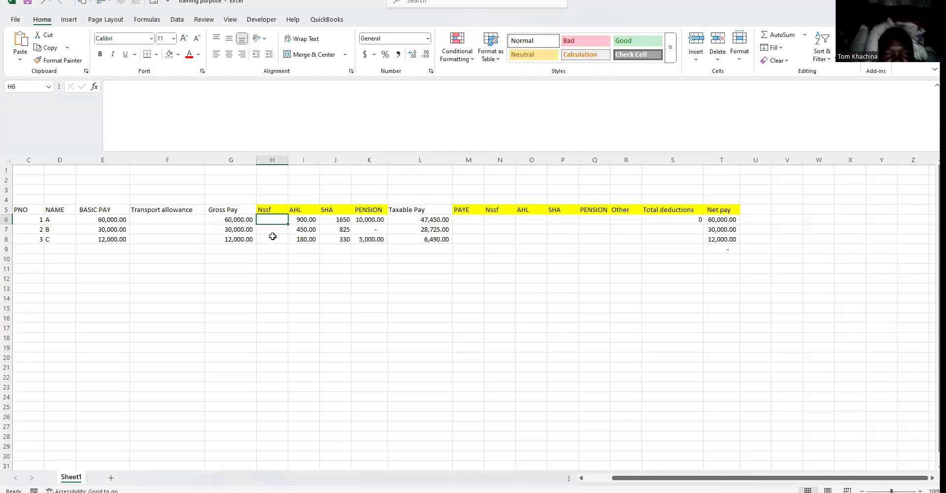
Step: Enter =IF(G6*6%>4320,4320,G6*6%) in H6 to calculate the NSSF contribution capped at 4320
type("=if")
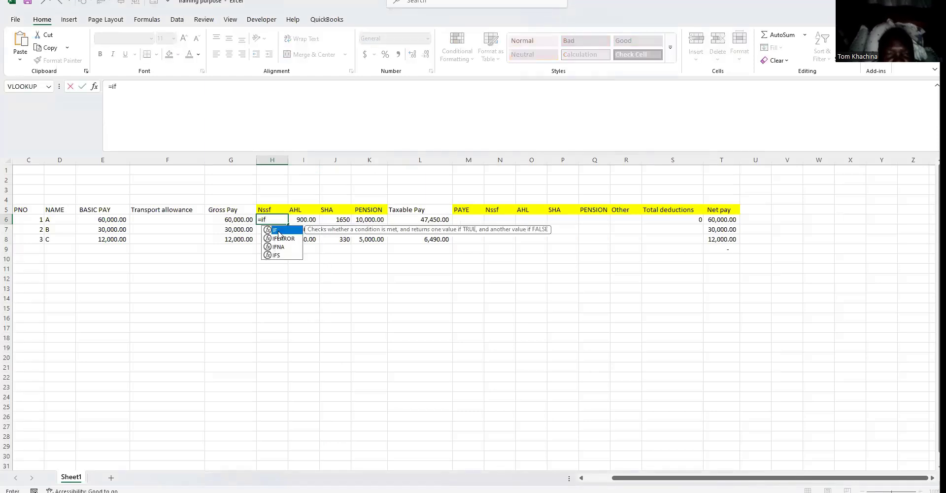
double_click(278, 232)
left_click(233, 220)
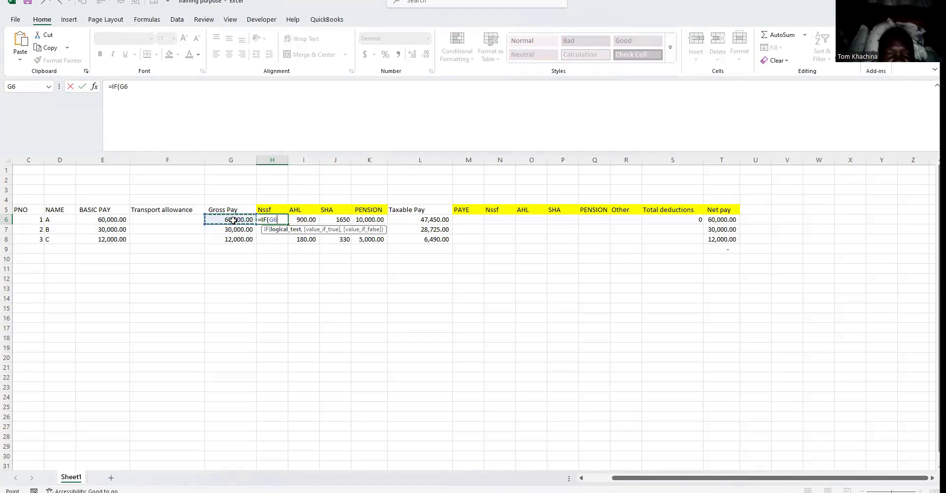
type("*6%>")
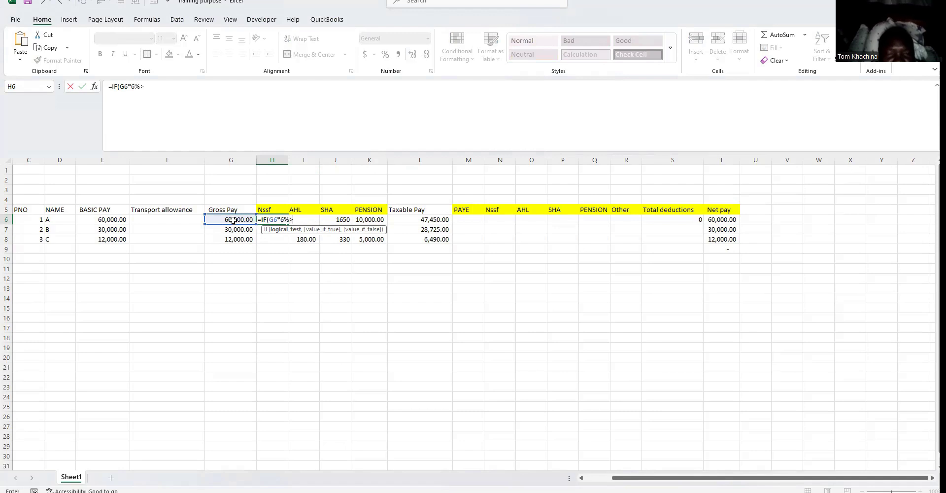
type("4320,")
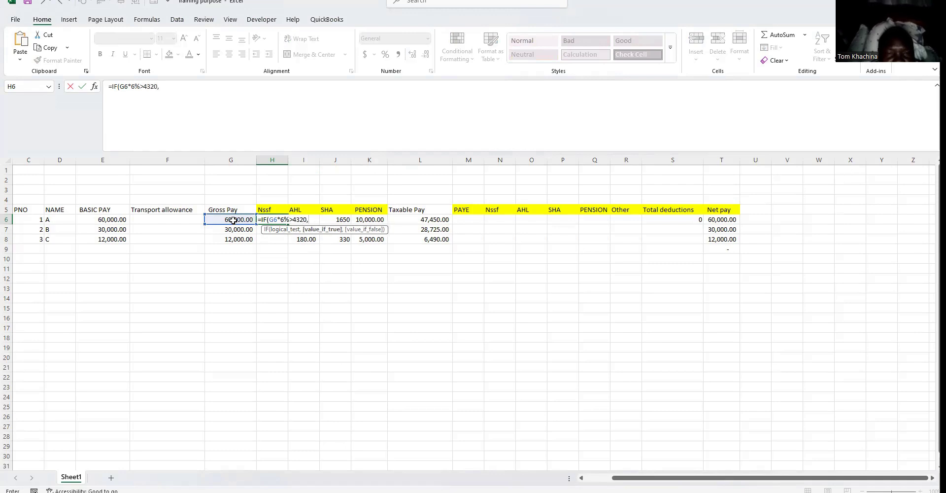
type("4320")
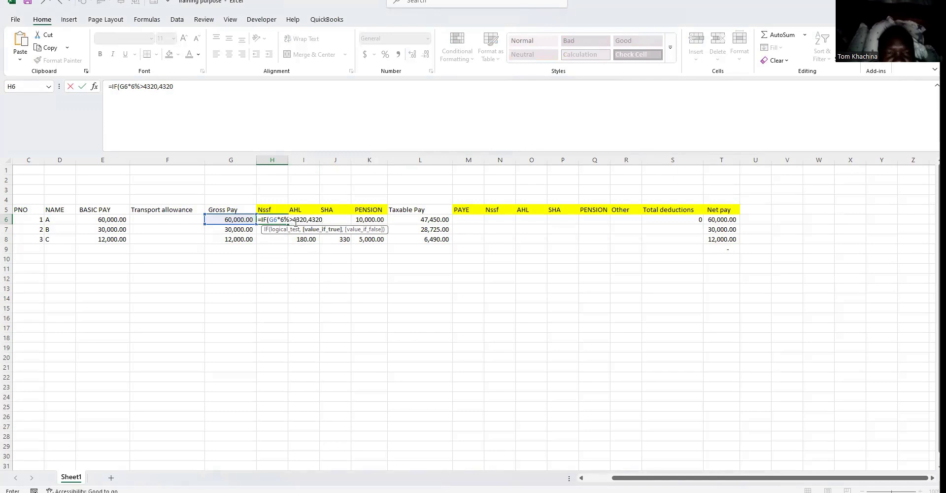
left_click_drag(293, 219, 327, 219)
left_click(318, 219)
type(")")
left_click(328, 219)
type(",")
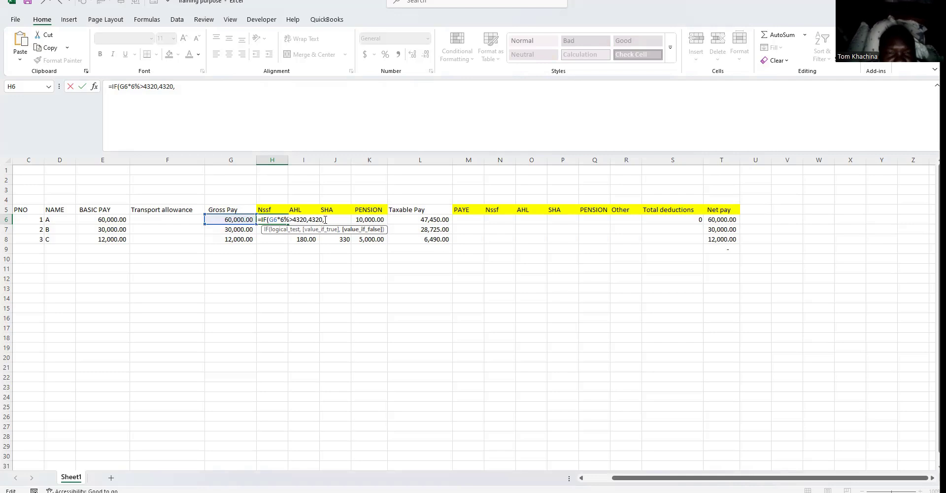
left_click(242, 221)
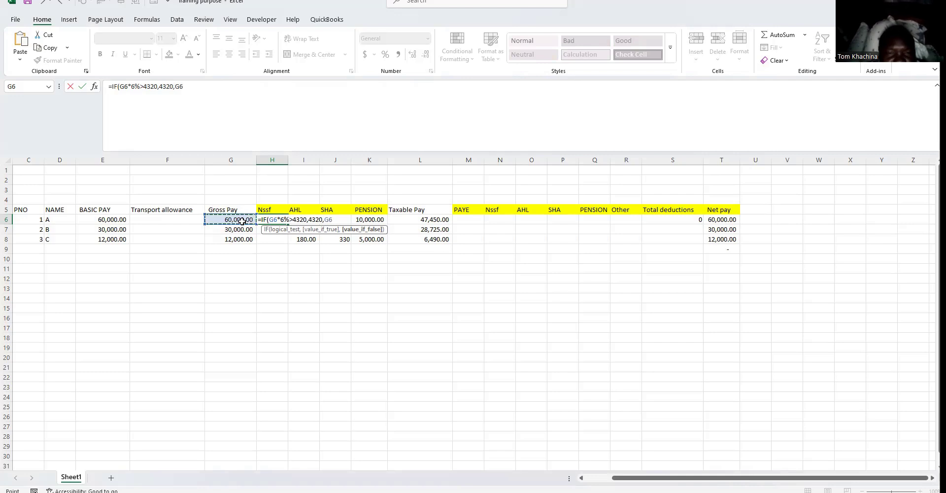
type("*6%")
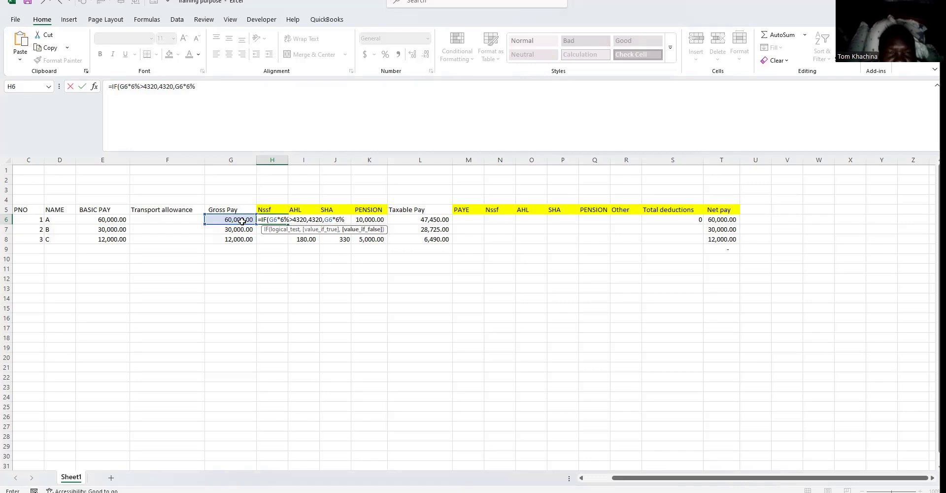
type(")")
key("Return")
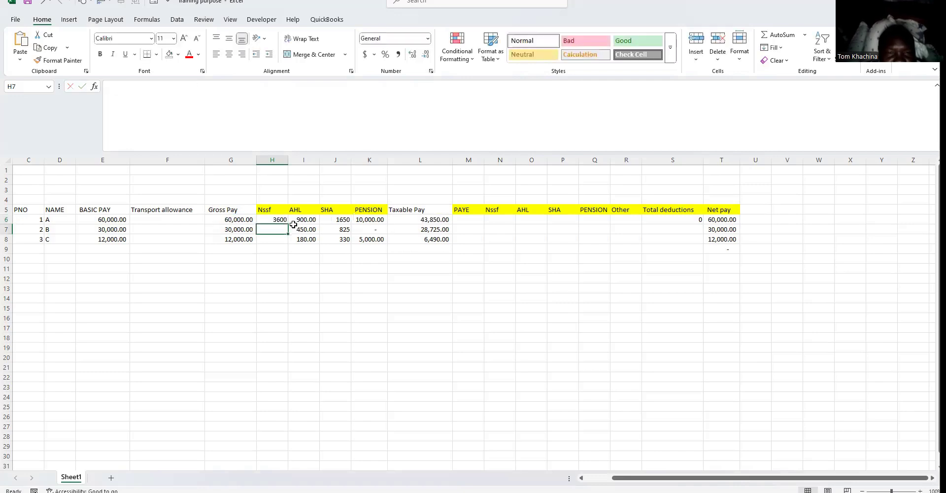
Step: Fill the NSSF formula from H6 down to H8 and apply the comma number format to the range
left_click(270, 219)
left_click_drag(284, 227, 280, 239)
left_click(327, 268)
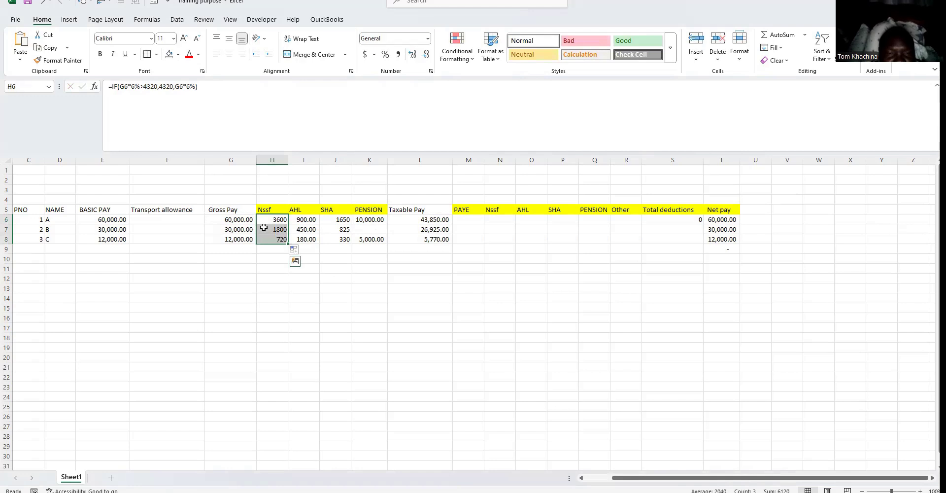
left_click(398, 54)
left_click(298, 284)
left_click_drag(274, 219, 368, 236)
left_click_drag(433, 219, 432, 238)
left_click(467, 220)
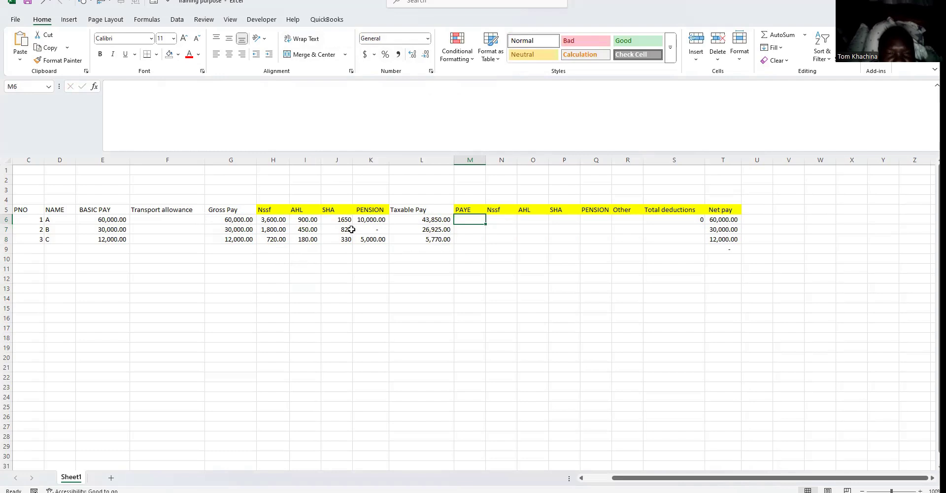
Step: Link the NSSF deduction in N6 to the calculated NSSF amount with the formula =H6
left_click(500, 220)
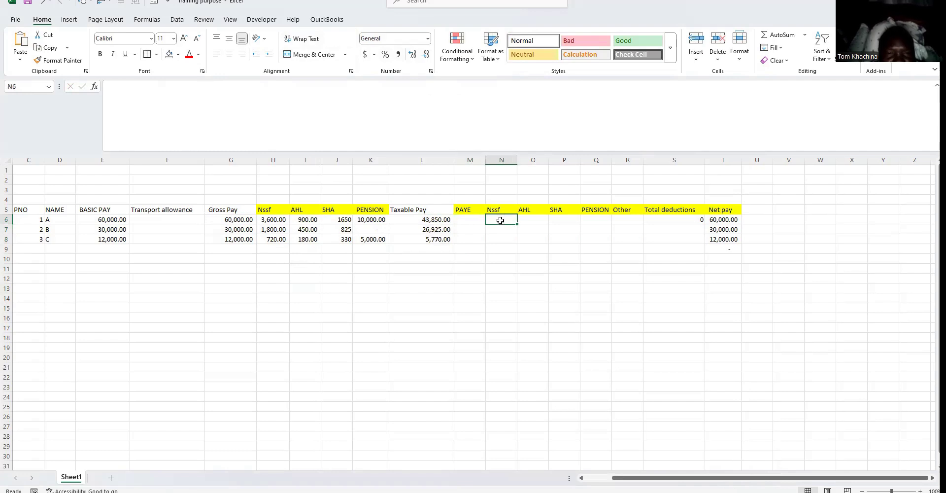
type("=")
left_click(278, 218)
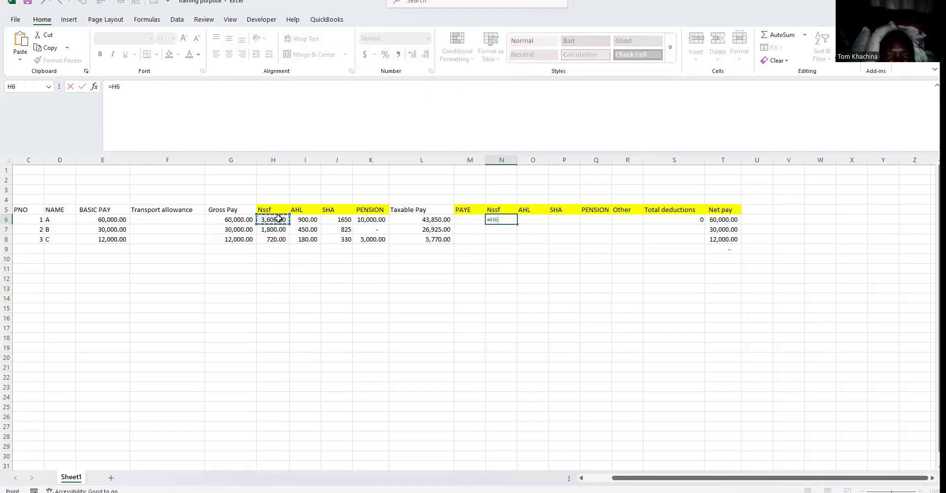
key("Return")
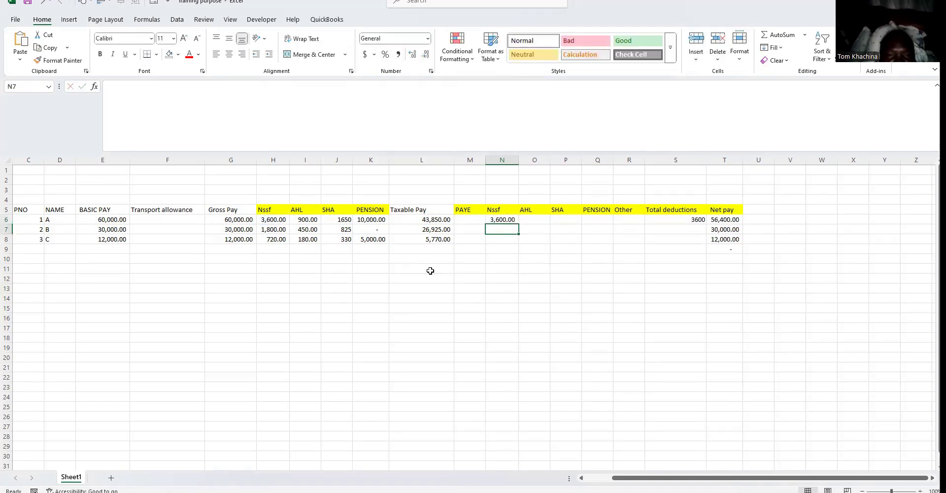
left_click(510, 256)
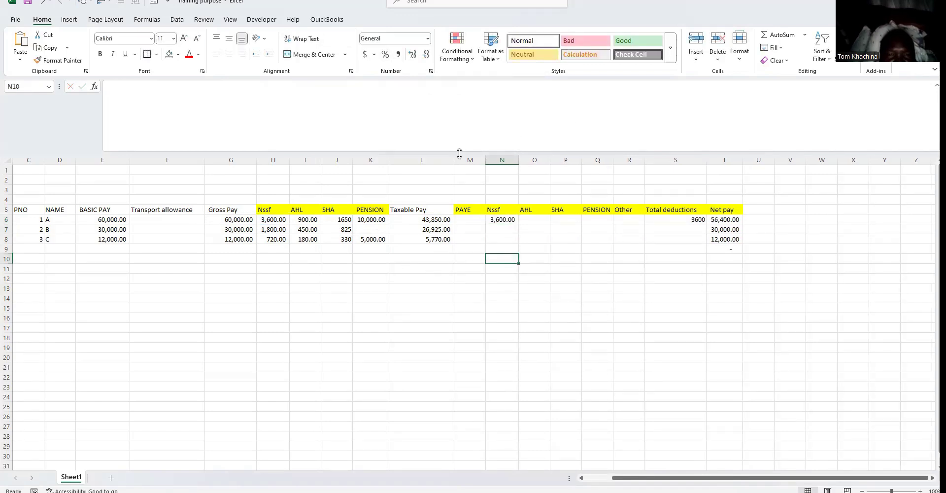
Step: Fill the N6 link across AHL, SHA and PENSION to Q6 and down to row 8, and check the copied references
left_click(500, 219)
left_click_drag(519, 224, 607, 220)
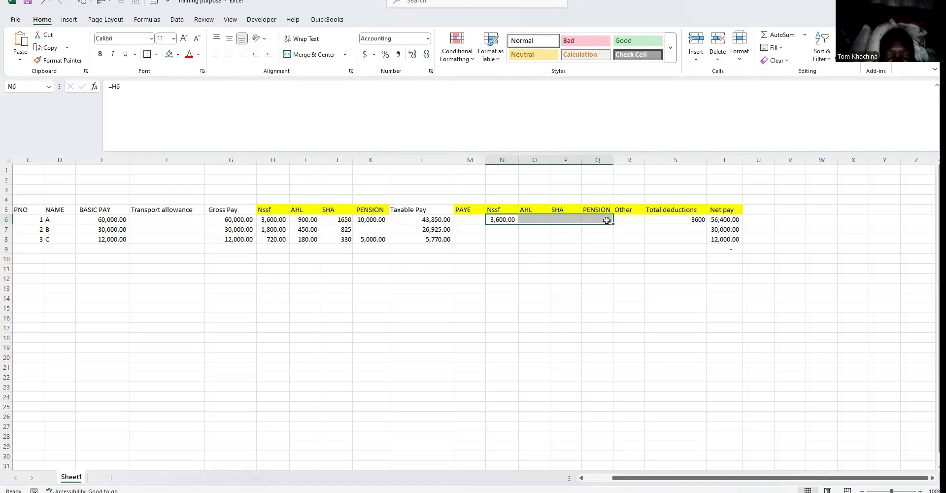
left_click(555, 248)
left_click_drag(581, 159, 632, 157)
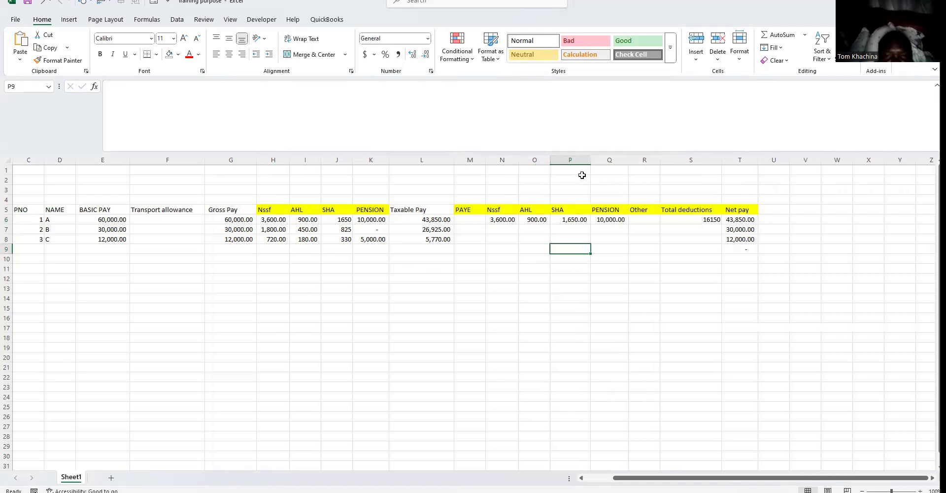
left_click_drag(502, 220, 622, 248)
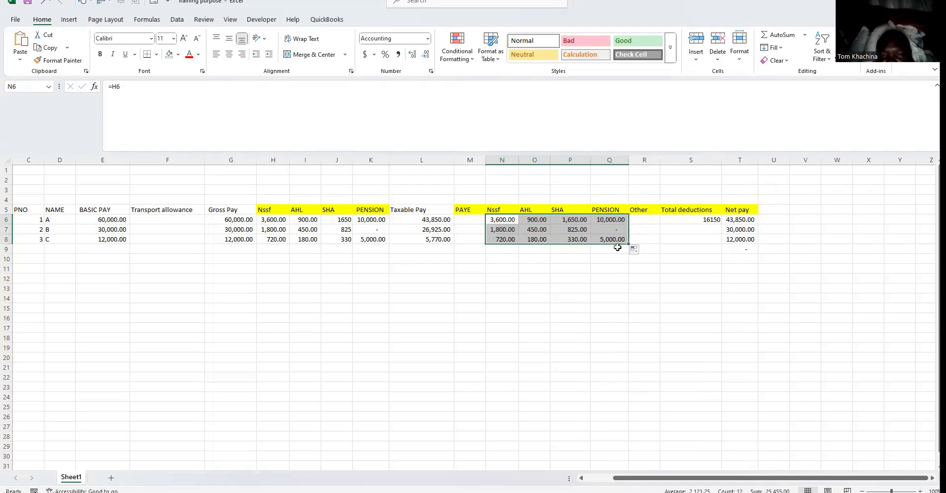
left_click(496, 237)
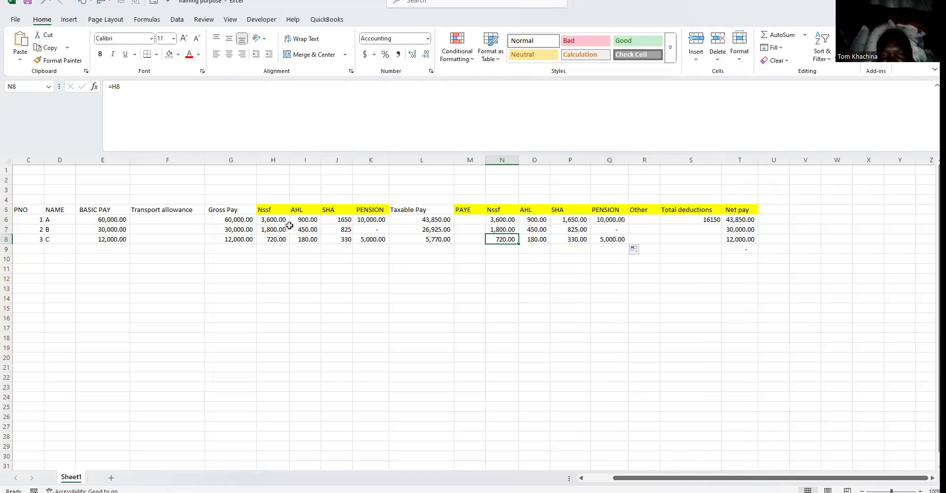
left_click(308, 240)
left_click(409, 239)
left_click(541, 240)
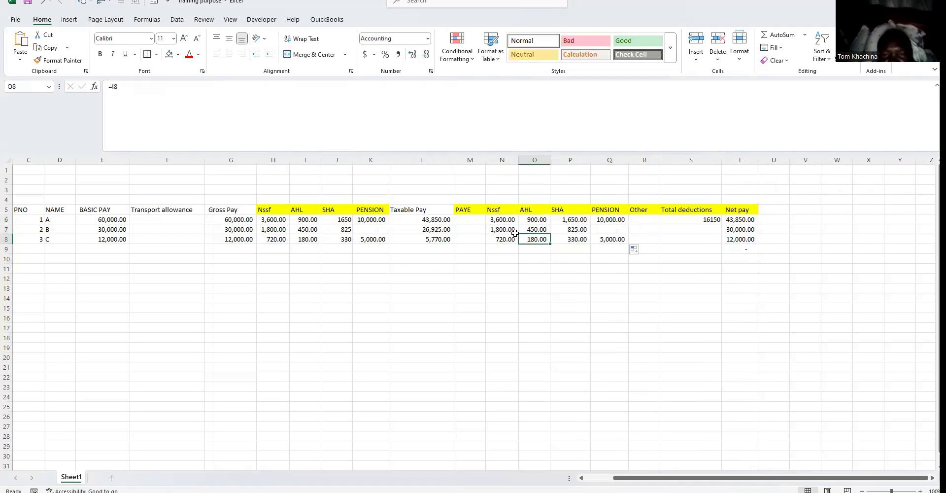
Step: Fill the Total deductions formula from S6 down to S8
left_click(694, 220)
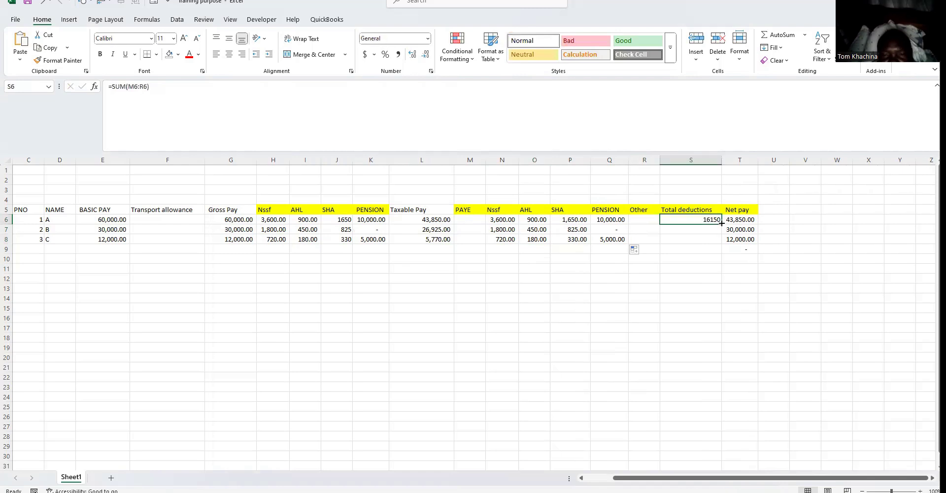
left_click_drag(713, 247, 714, 242)
left_click(609, 268)
left_click(459, 220)
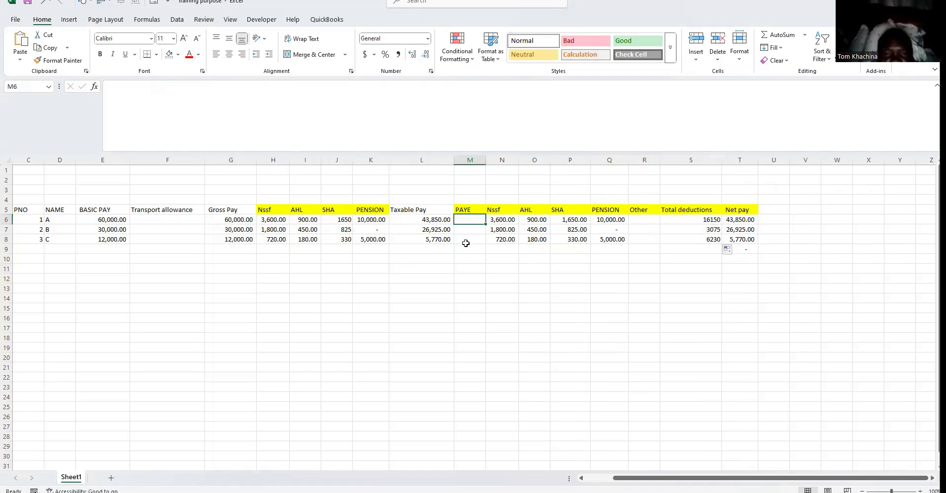
left_click(416, 309)
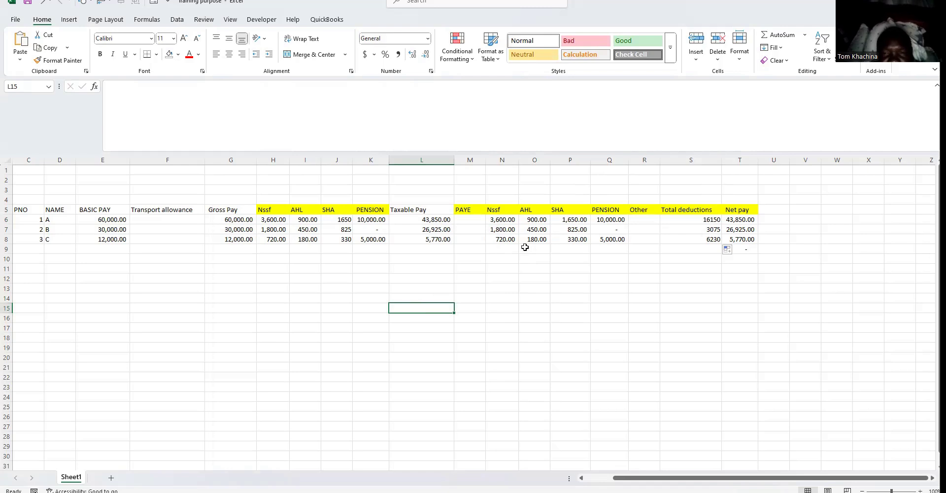
left_click(230, 286)
left_click_drag(54, 210, 686, 237)
left_click(372, 308)
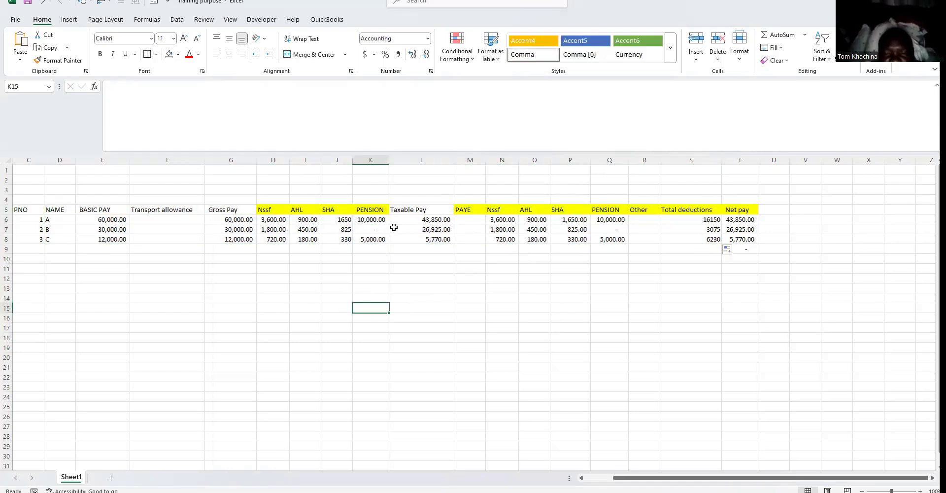
Step: Enter the heading "Graduate scale" with a capital G in K14
left_click(377, 296)
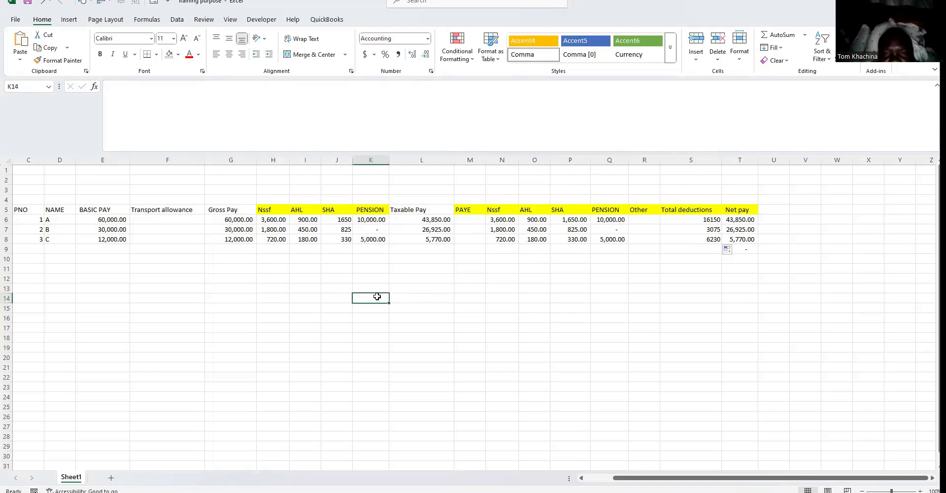
type("graduat")
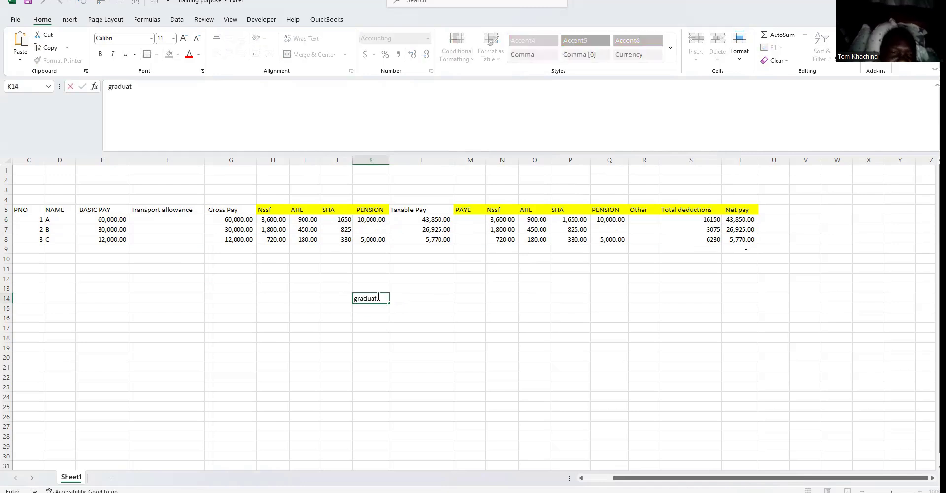
type("e scale")
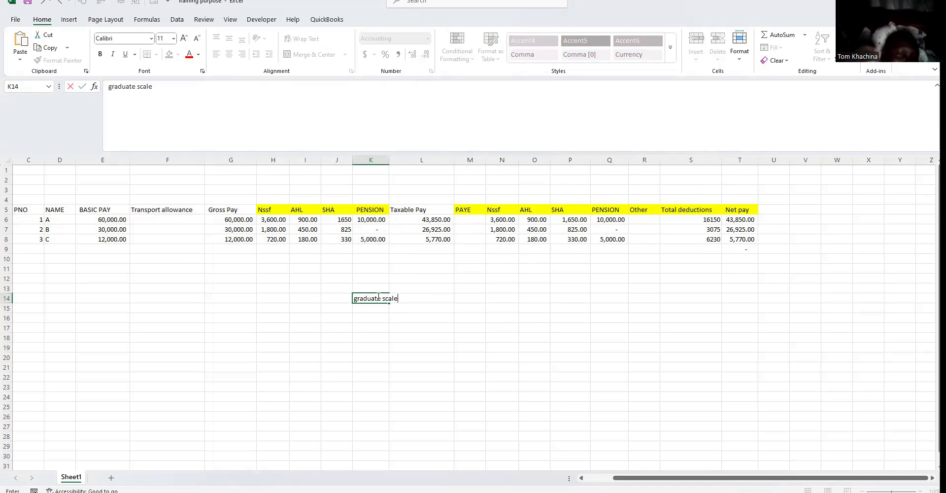
left_click(391, 330)
left_click(375, 297)
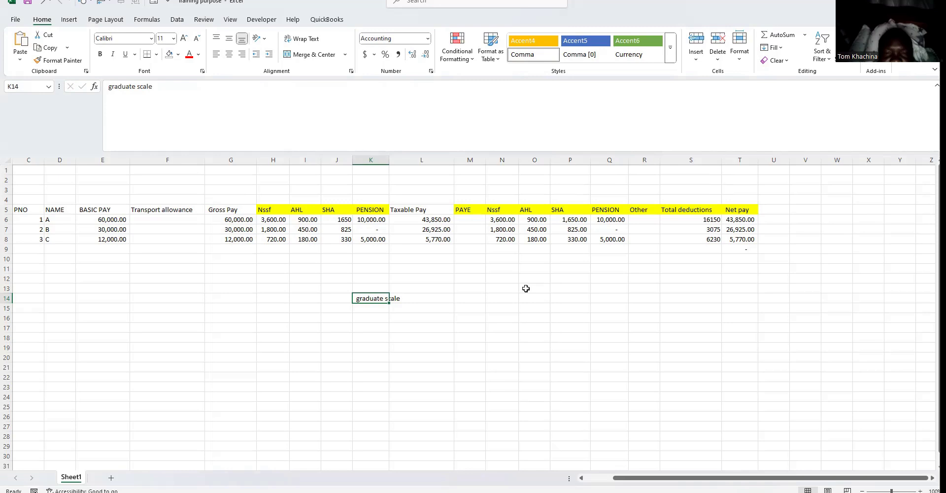
left_click_drag(115, 93, 104, 87)
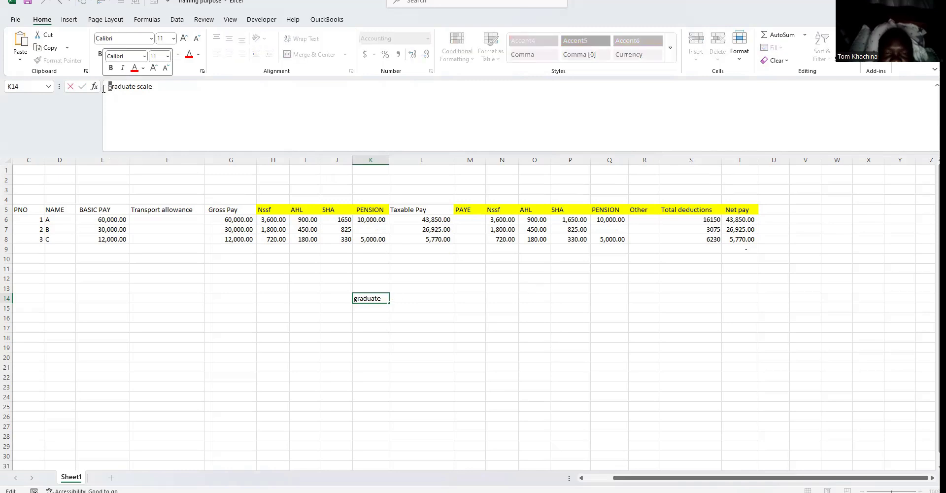
type("G")
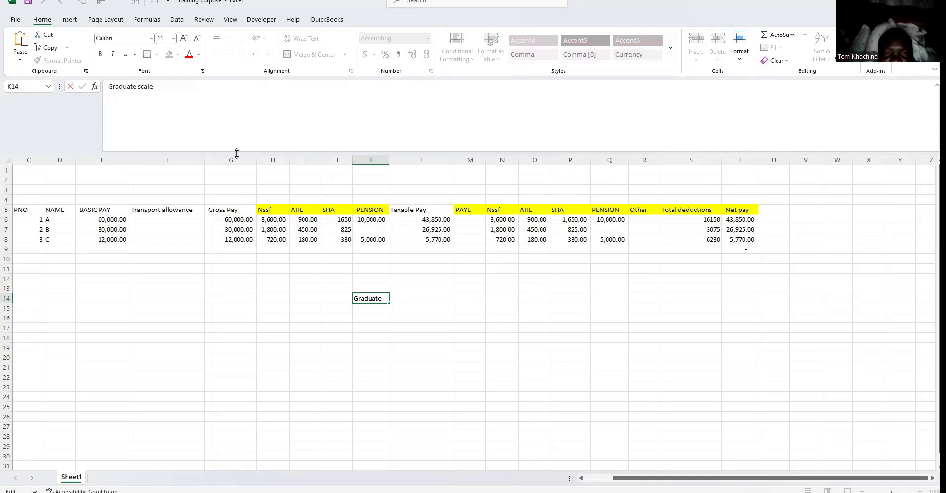
left_click(466, 305)
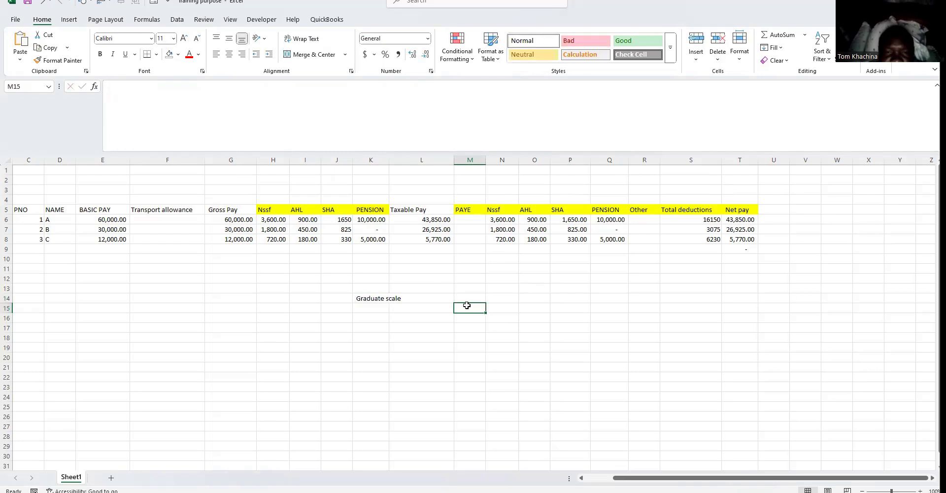
left_click(372, 314)
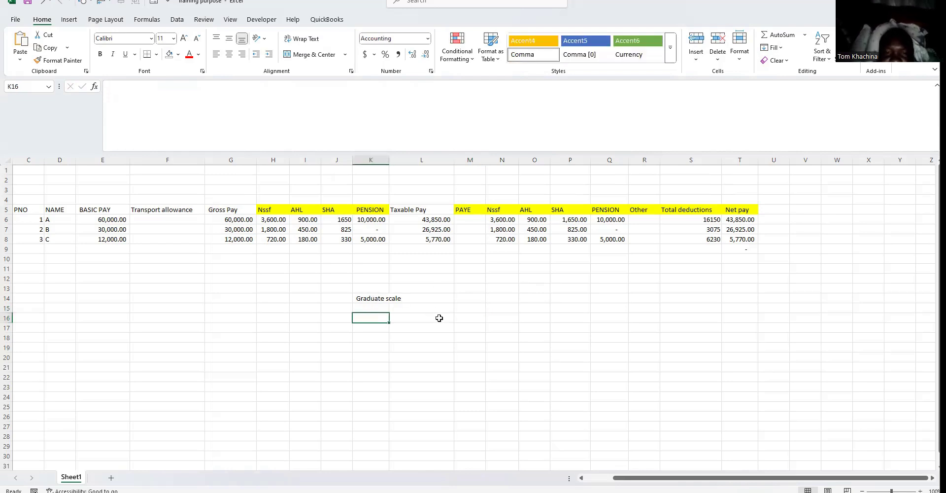
Step: Switch to the browser and copy the five PAYE rows, from "Up to 24,000" to "Above 800,000", on the Aren Tax Rates page
type("0-")
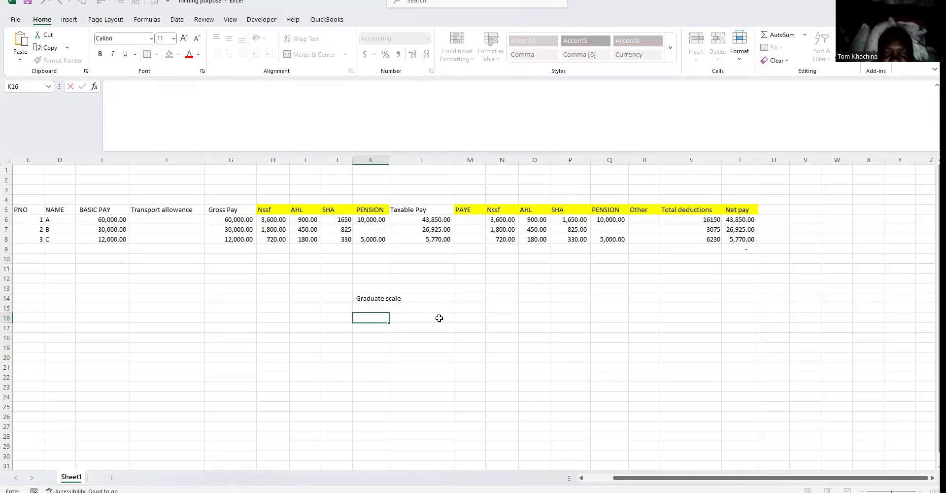
mouse_move(592, 491)
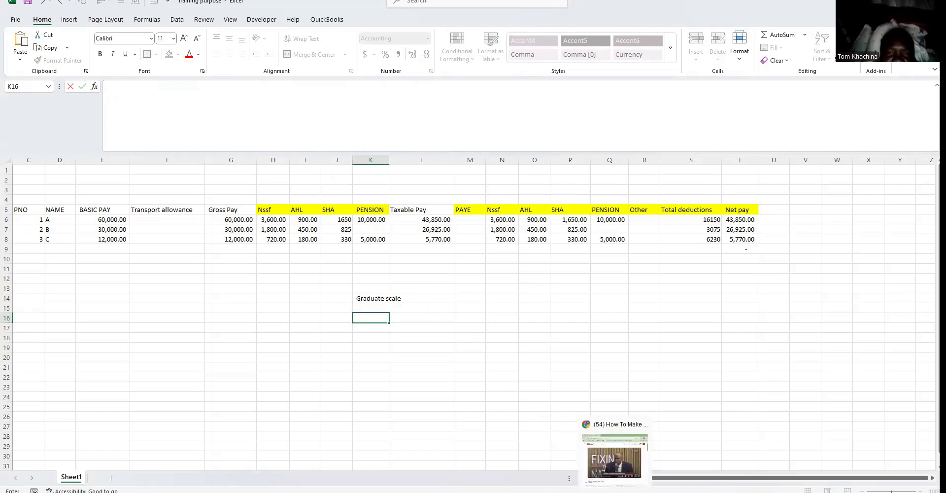
left_click(588, 467)
scroll(376, 292, "up", 2)
scroll(376, 294, "up", 8)
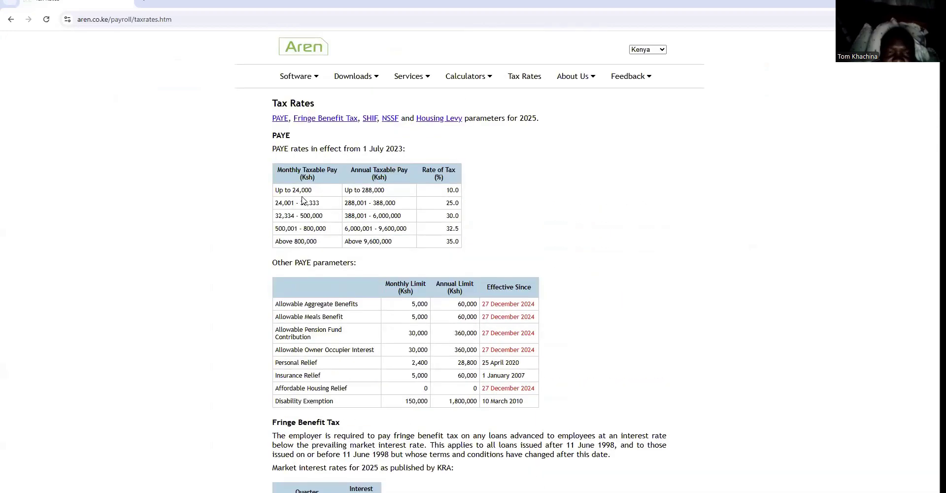
left_click_drag(283, 205, 469, 251)
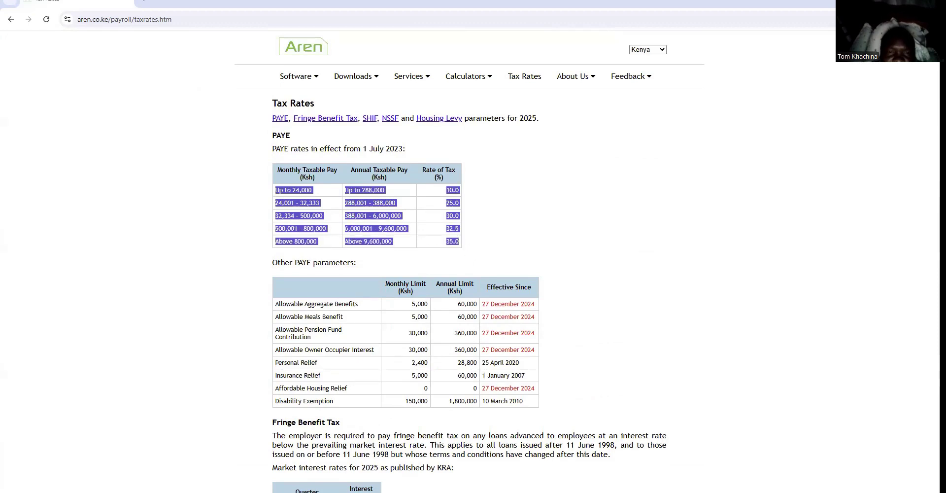
Step: Return to the Excel payroll sheet and paste the copied PAYE bands and rates starting at K19, below the Graduate scale heading
mouse_move(636, 492)
left_click(619, 474)
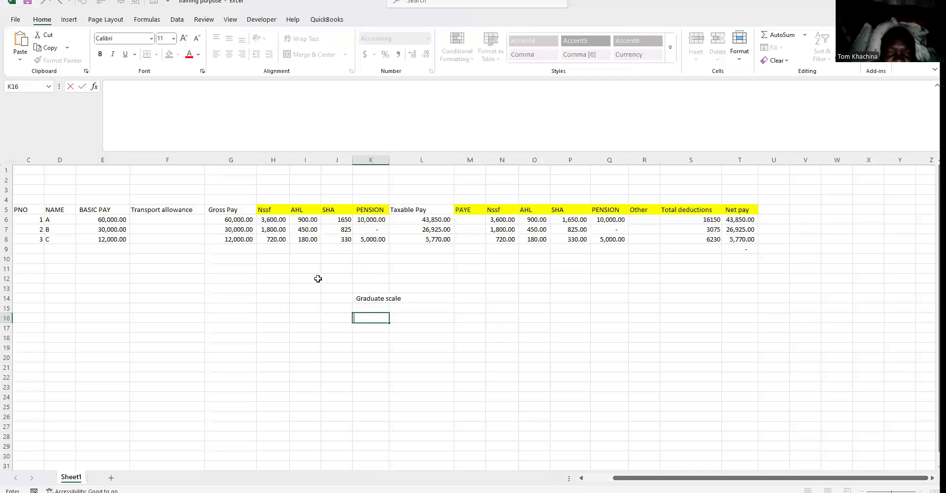
left_click(372, 348)
type("Up to 24,000\tUp to 288,000\t10 24,001 - 32,333\t288,001 - 388,000\t25 32,334 - 500,000\t388,001 - 6,000,000\t30 500,001 - 800,000\t6,000,001 - 9,600,000\t32.5 Above 800,000\tAbove 9,600,000\t35")
scroll(475, 333, "down", 2)
Step: Widen column K to fit each monthly pay band on one line, and clear the annual taxable pay bands from L19:L23
left_click_drag(416, 294, 422, 374)
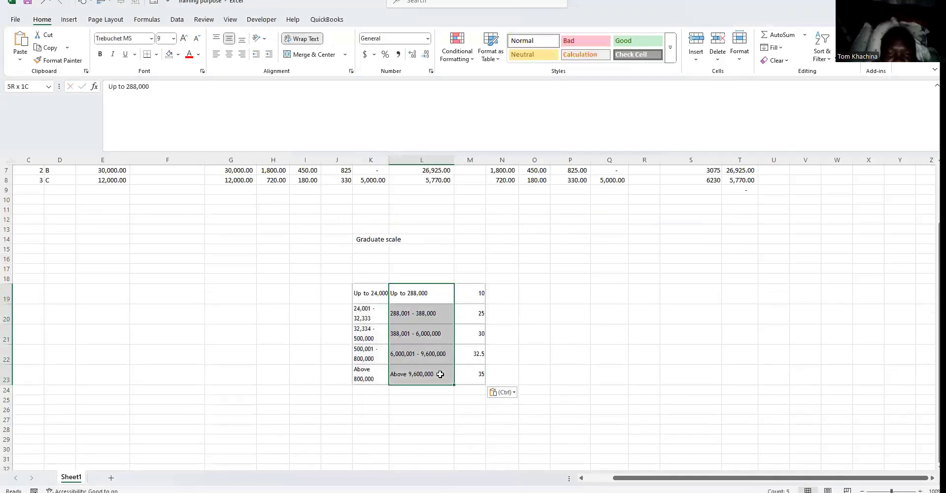
left_click(502, 334)
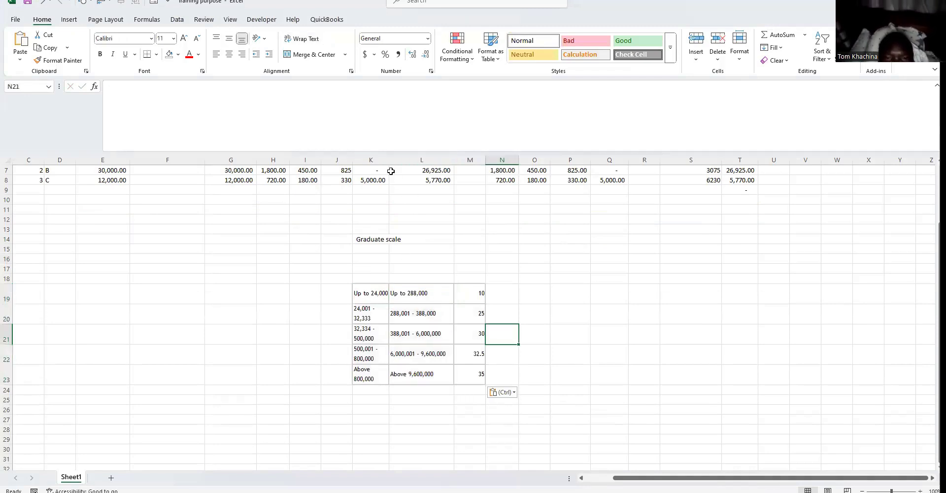
left_click_drag(389, 160, 419, 161)
left_click(391, 315)
left_click_drag(433, 291, 472, 376)
key("Delete")
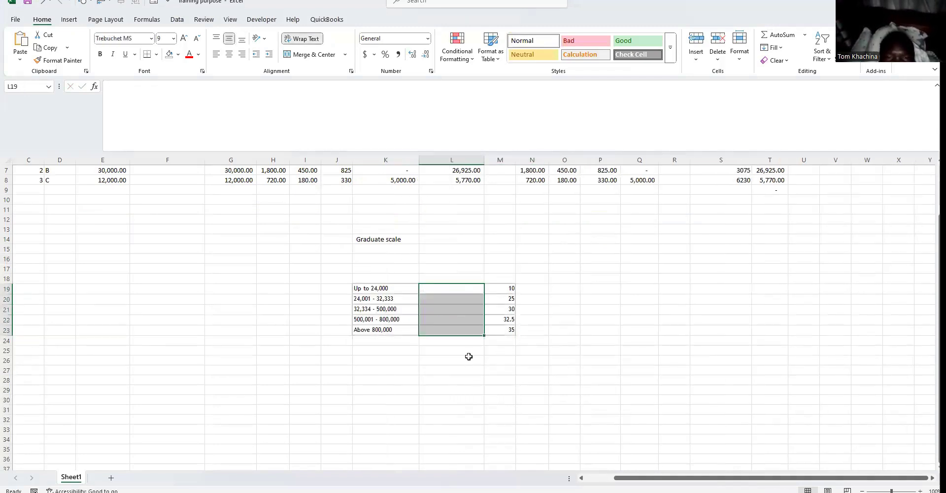